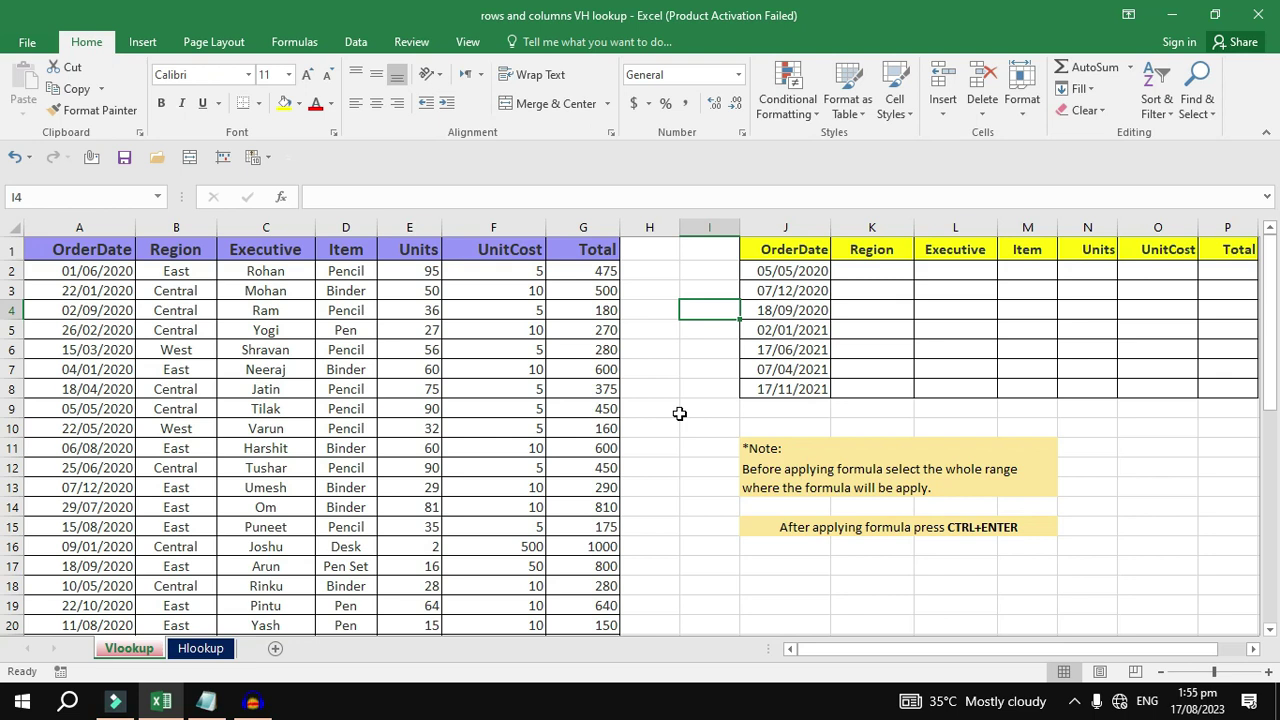
- Review the order data table, the lookup dates in column J and the empty result cells K2:P8
left_click(858, 268)
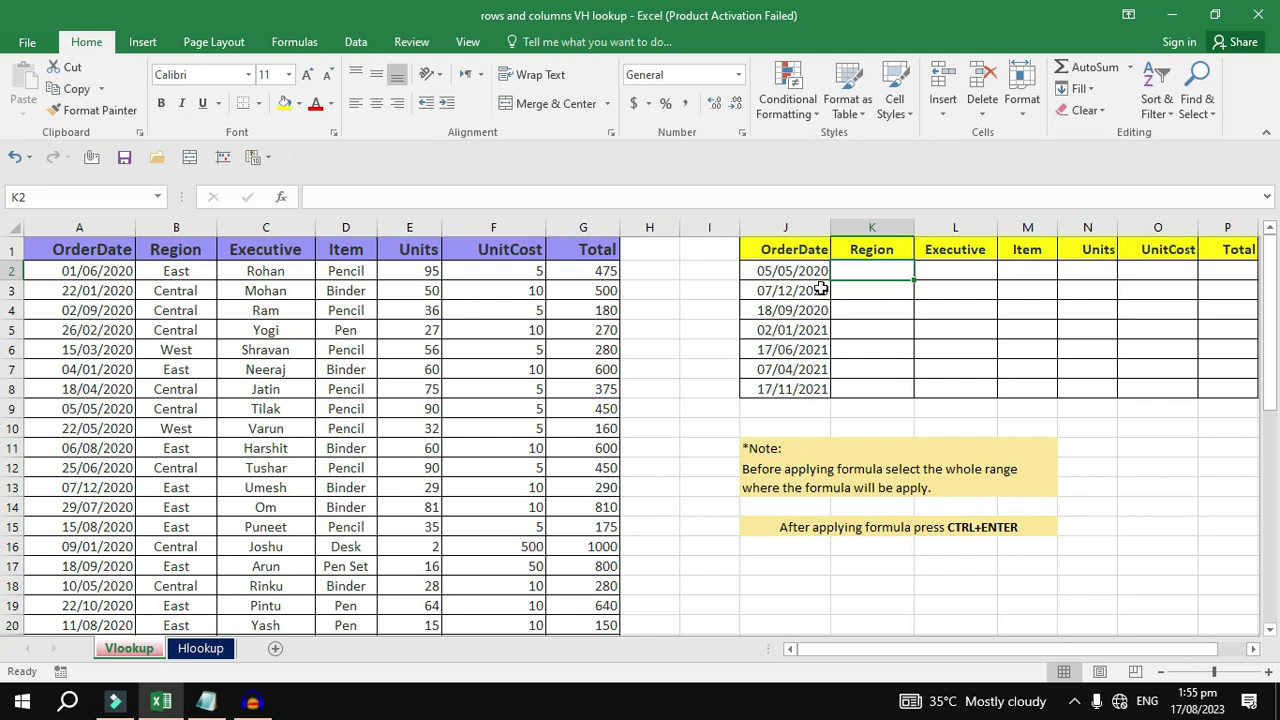
mouse_move(86, 250)
left_mouse_down()
mouse_move(593, 490)
mouse_move(618, 687)
left_mouse_up()
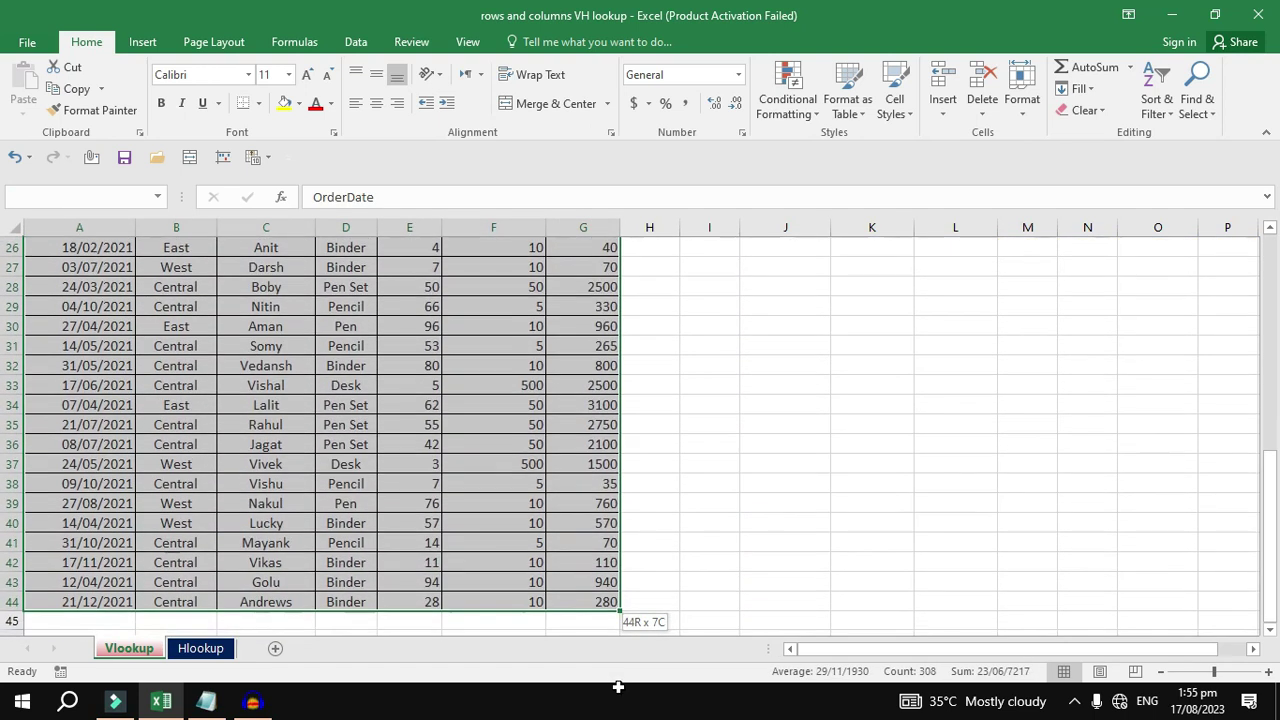
scroll(603, 403, "up", 3)
scroll(603, 403, "up", 5)
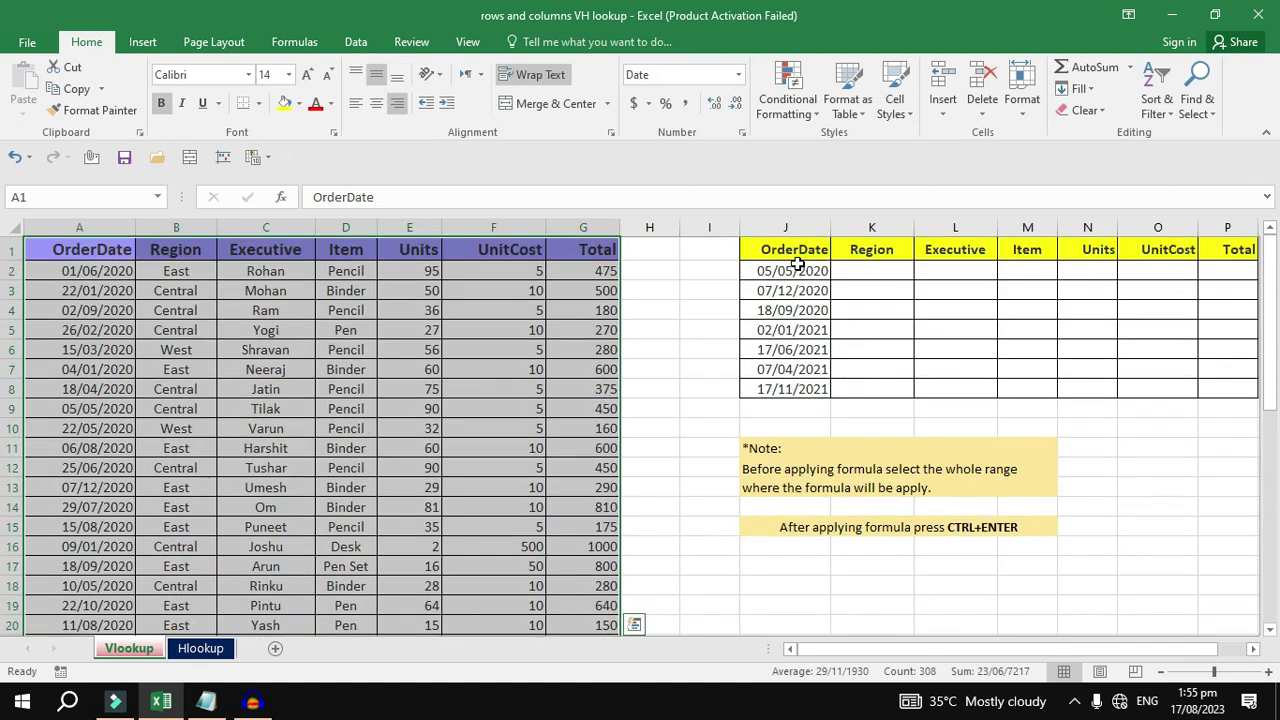
left_click_drag(797, 270, 805, 388)
mouse_move(871, 271)
left_mouse_down()
mouse_move(1160, 388)
mouse_move(1209, 380)
left_mouse_up()
left_click(856, 276)
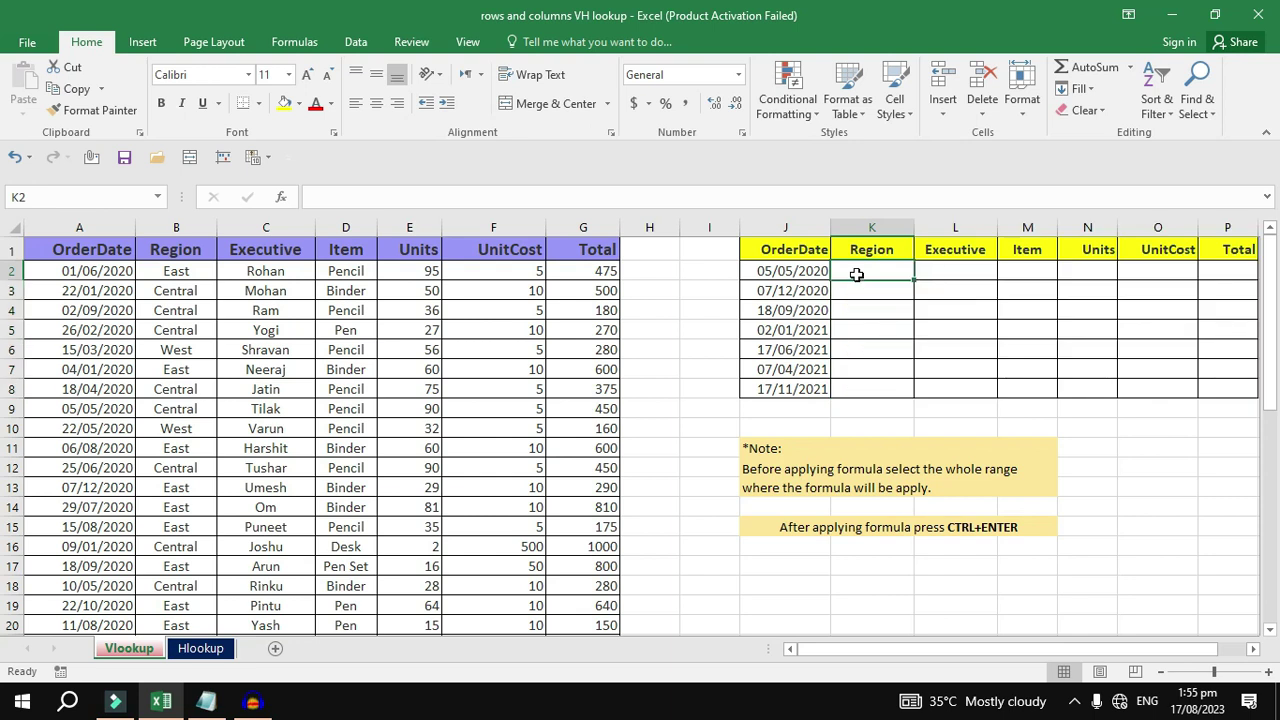
left_click(948, 270)
left_click(1021, 263)
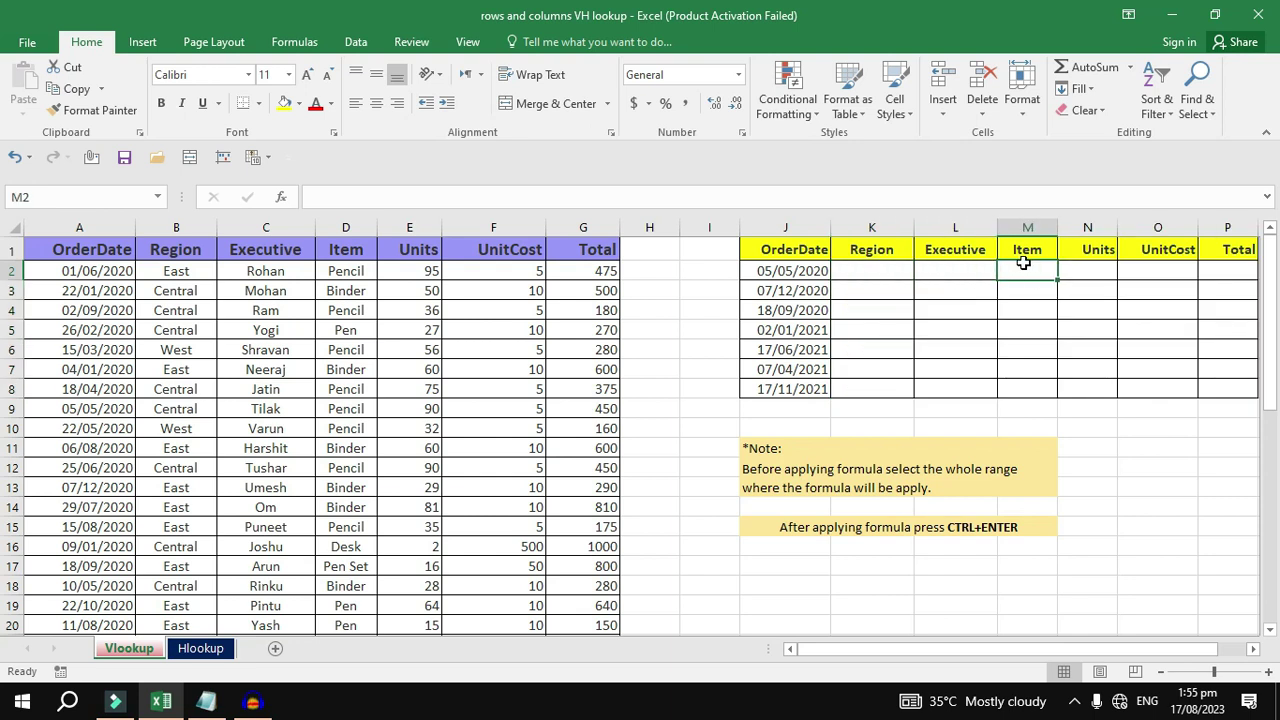
left_click(1095, 277)
left_click_drag(846, 266, 1211, 372)
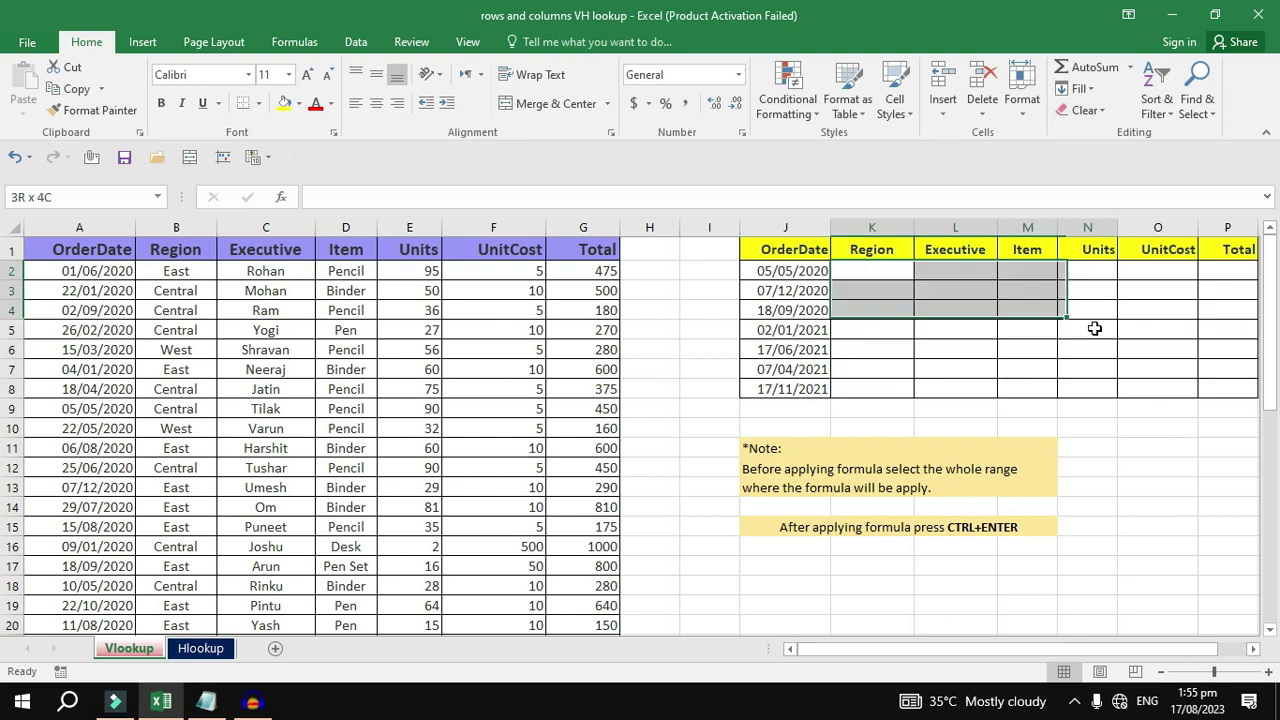
left_click_drag(857, 277, 1221, 391)
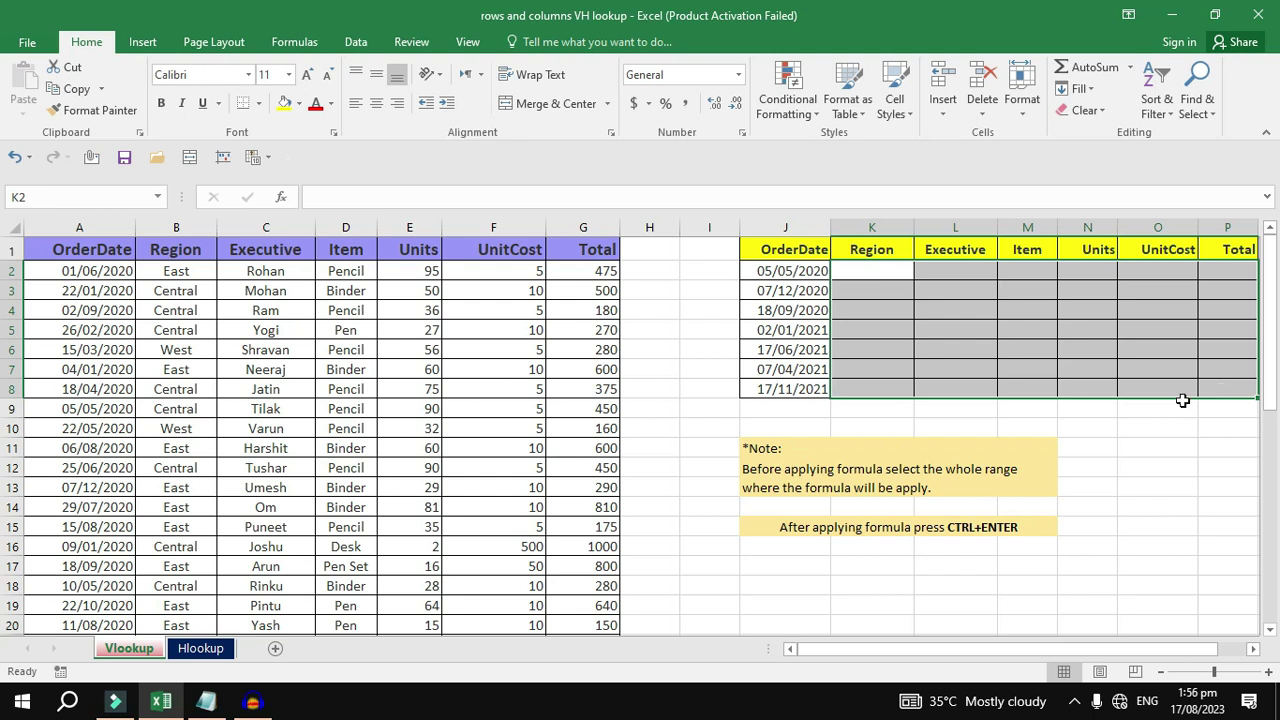
- Clear the result range and reselect K2:P8 so one formula can fill it
left_click(1020, 428)
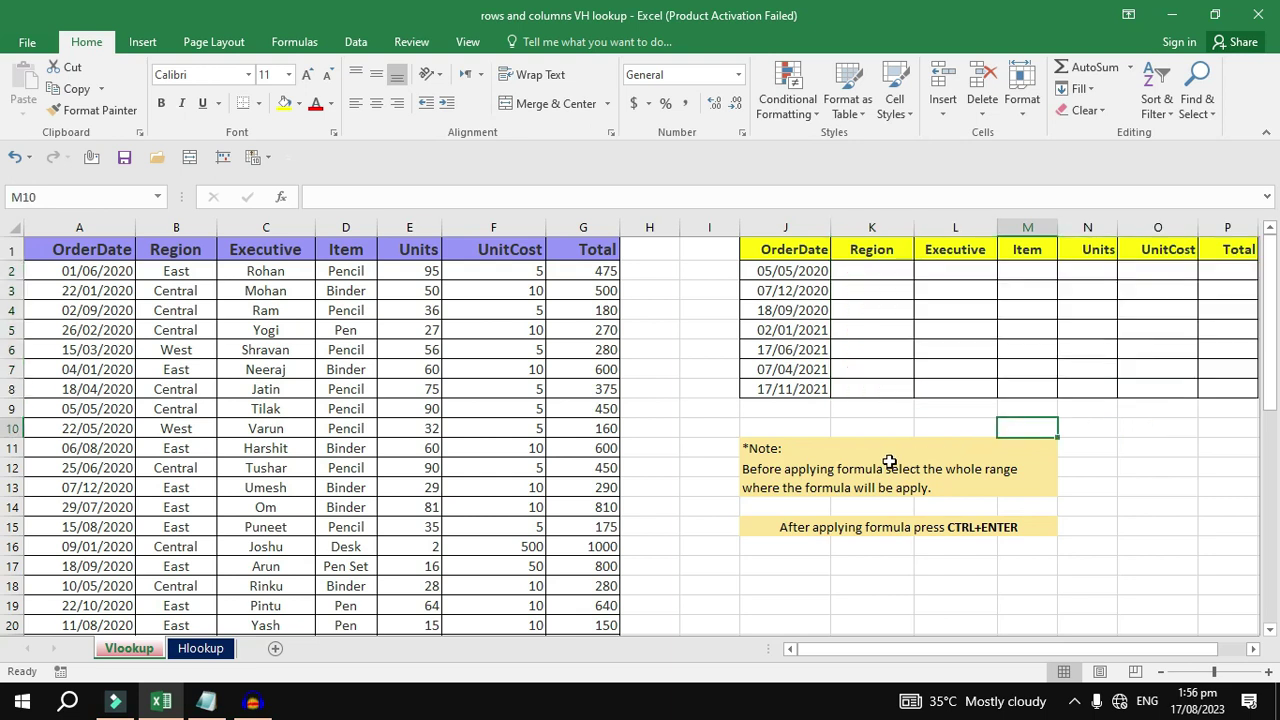
left_click(772, 456)
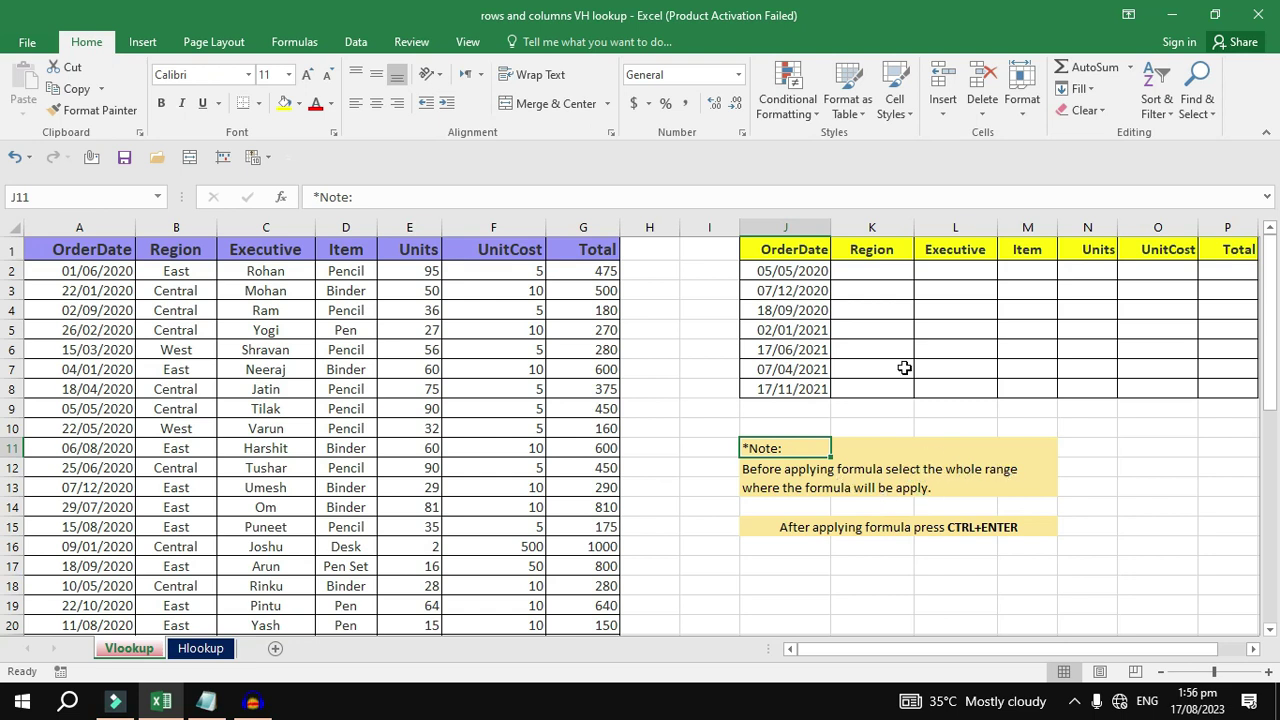
left_click(858, 271)
left_click_drag(912, 283, 1227, 398)
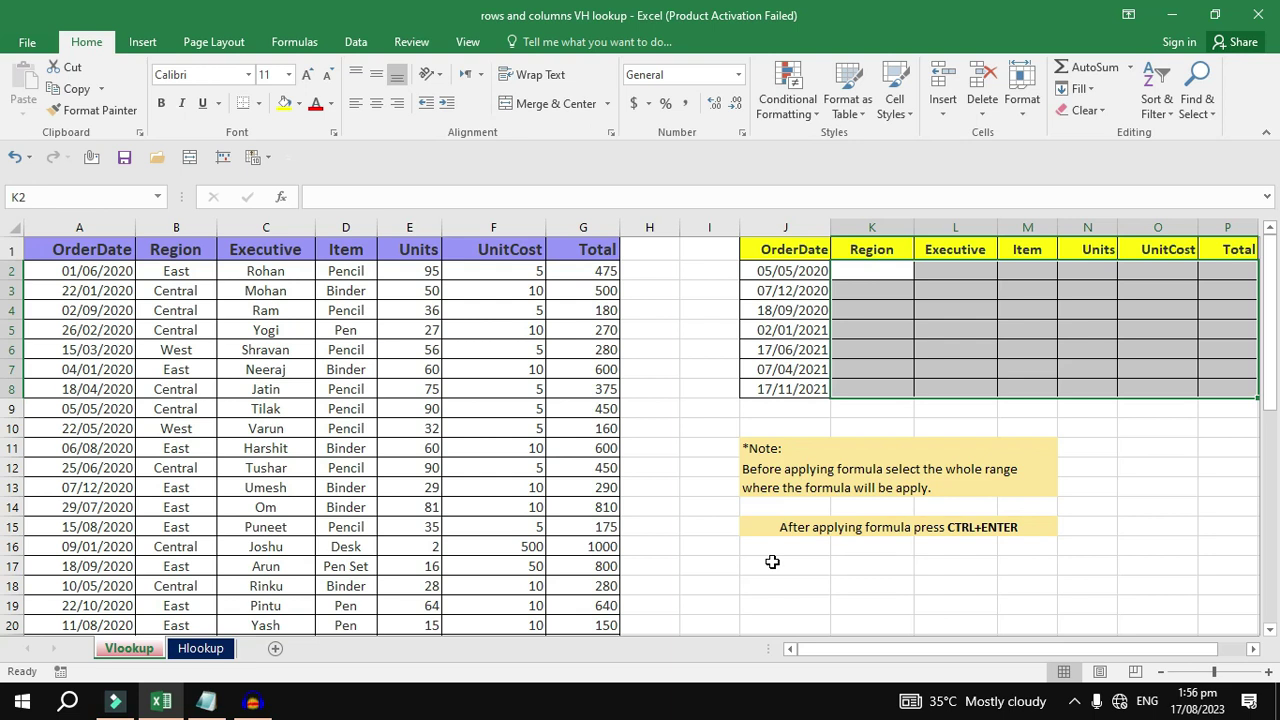
- Start a VLOOKUP in K2 with J2 as the lookup value
type("=vlo")
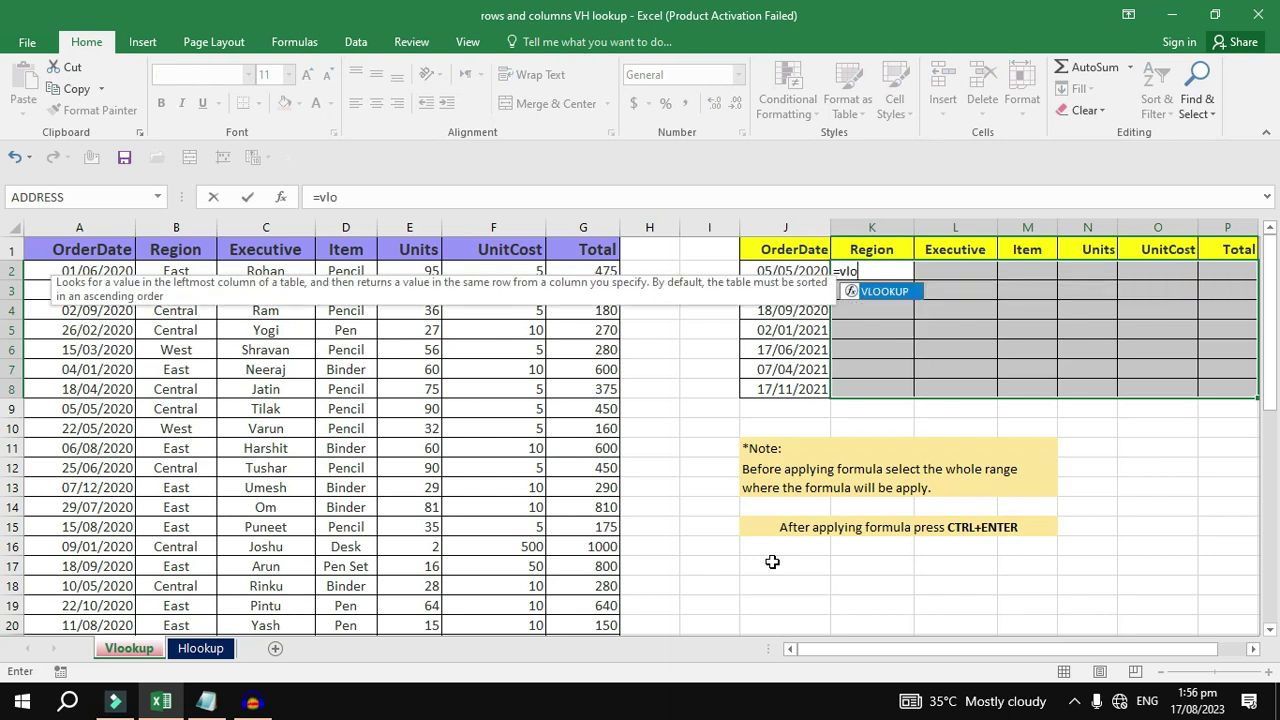
key("Tab")
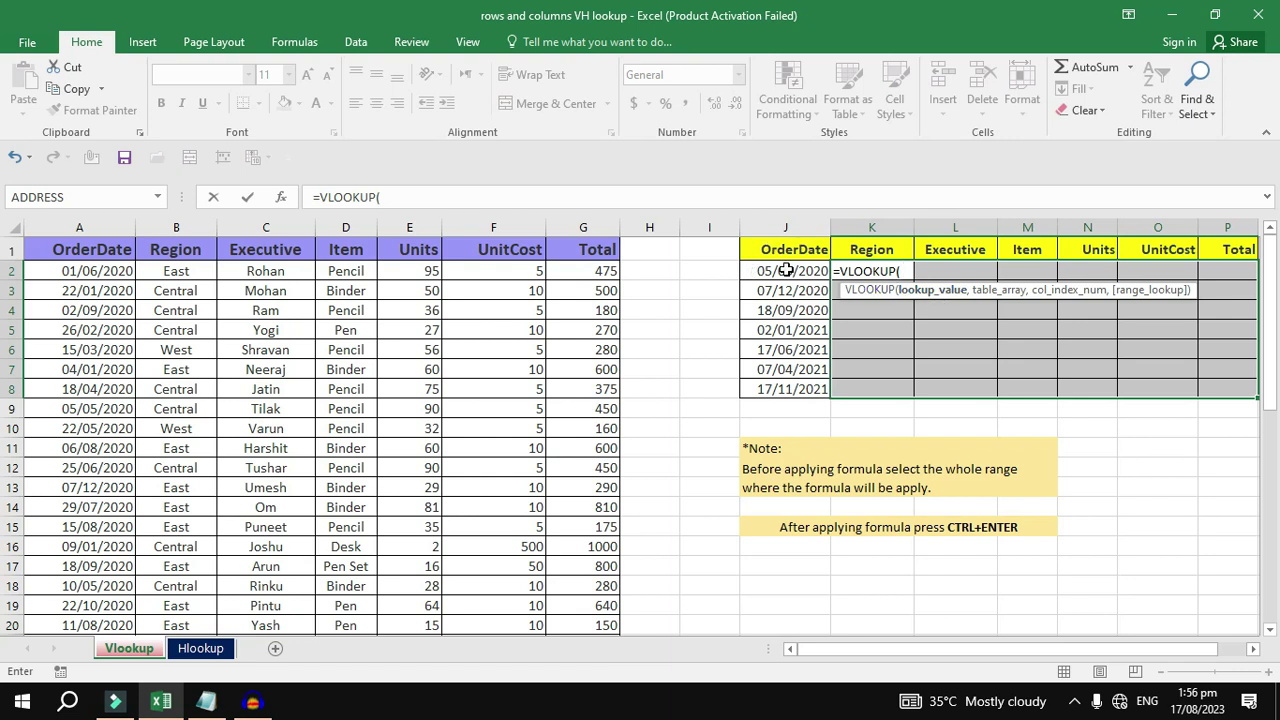
left_click(786, 270)
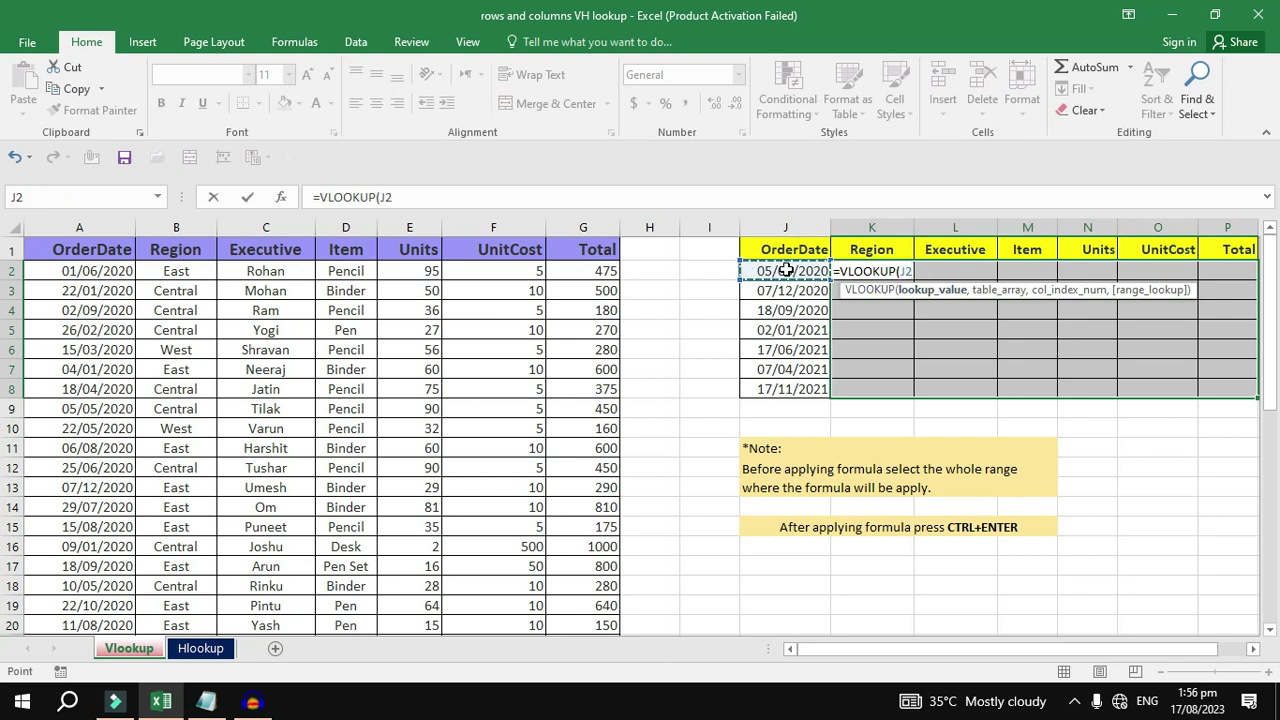
type(",")
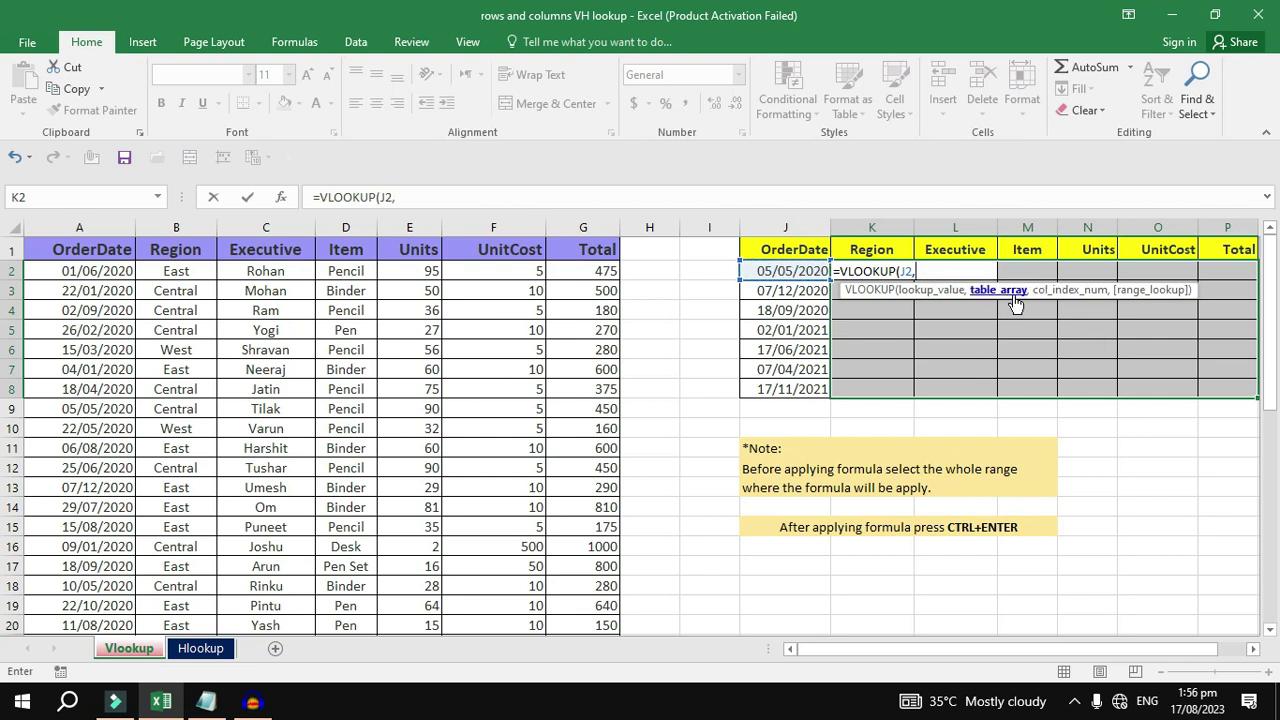
- Add the order table A1:G44 as the VLOOKUP table range
left_click(93, 252)
key("ctrl+shift+Right")
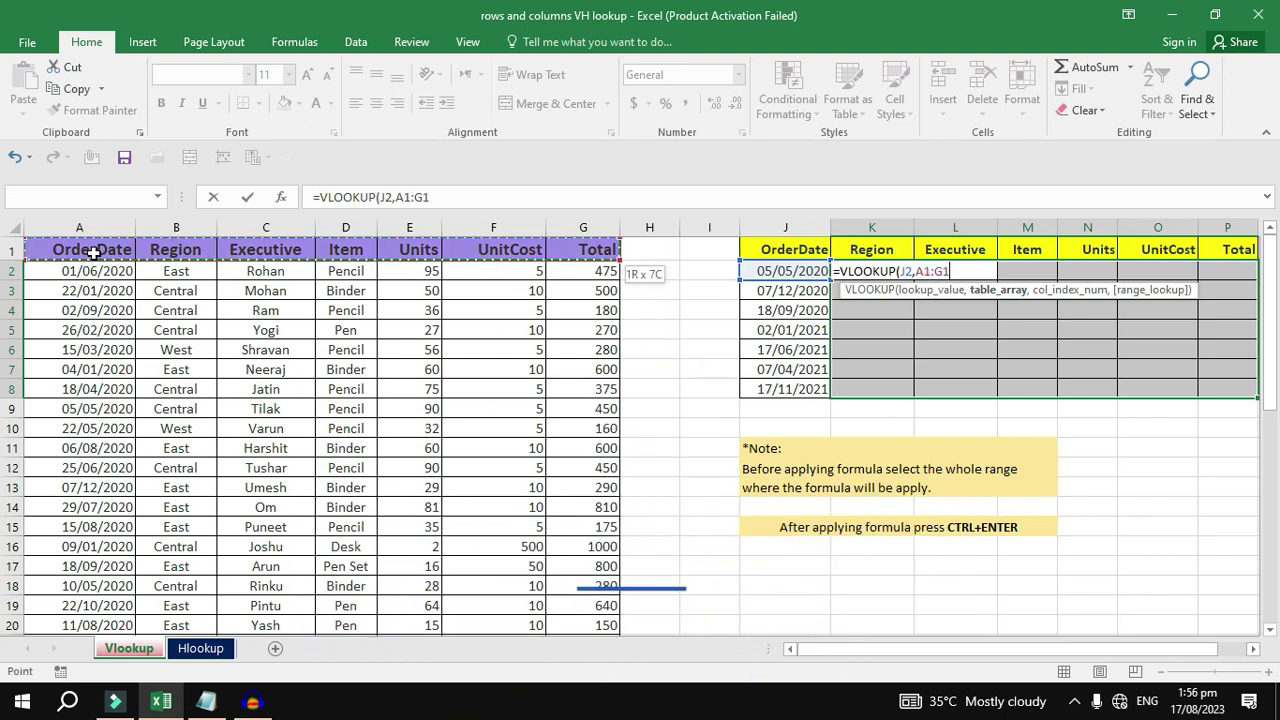
key("ctrl+shift+Down")
scroll(86, 248, "down", 1)
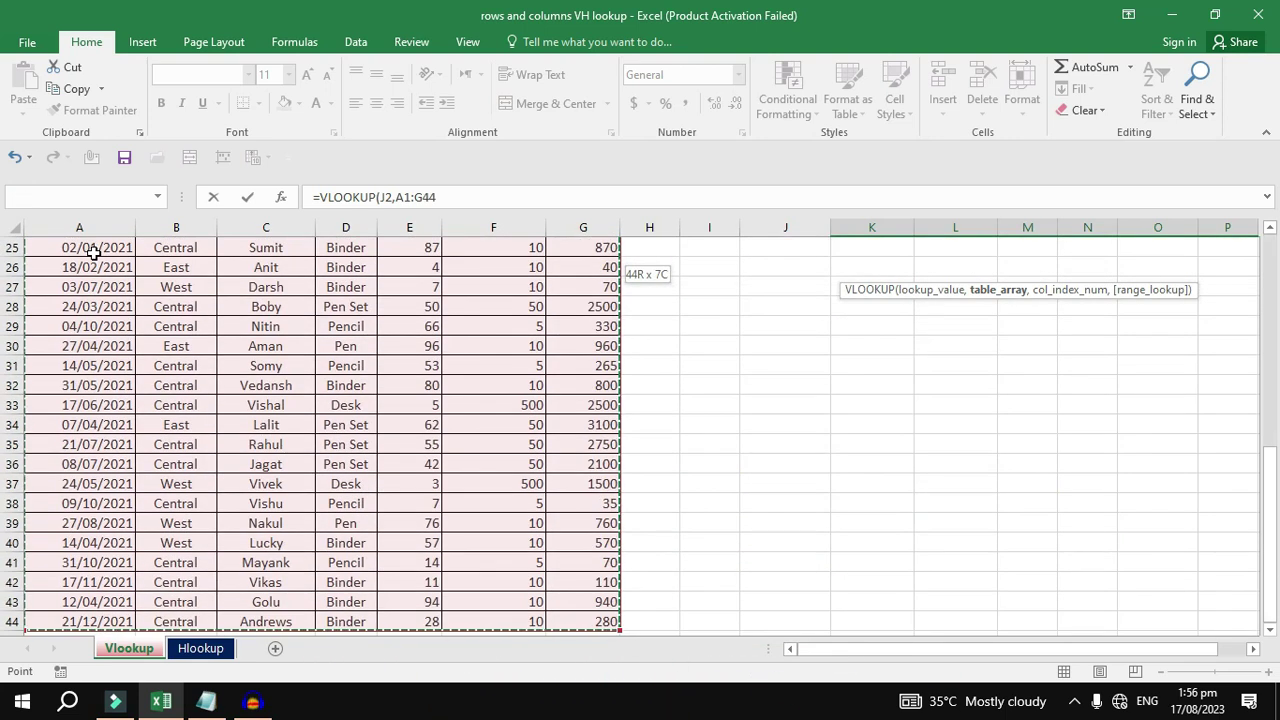
scroll(86, 248, "up", 8)
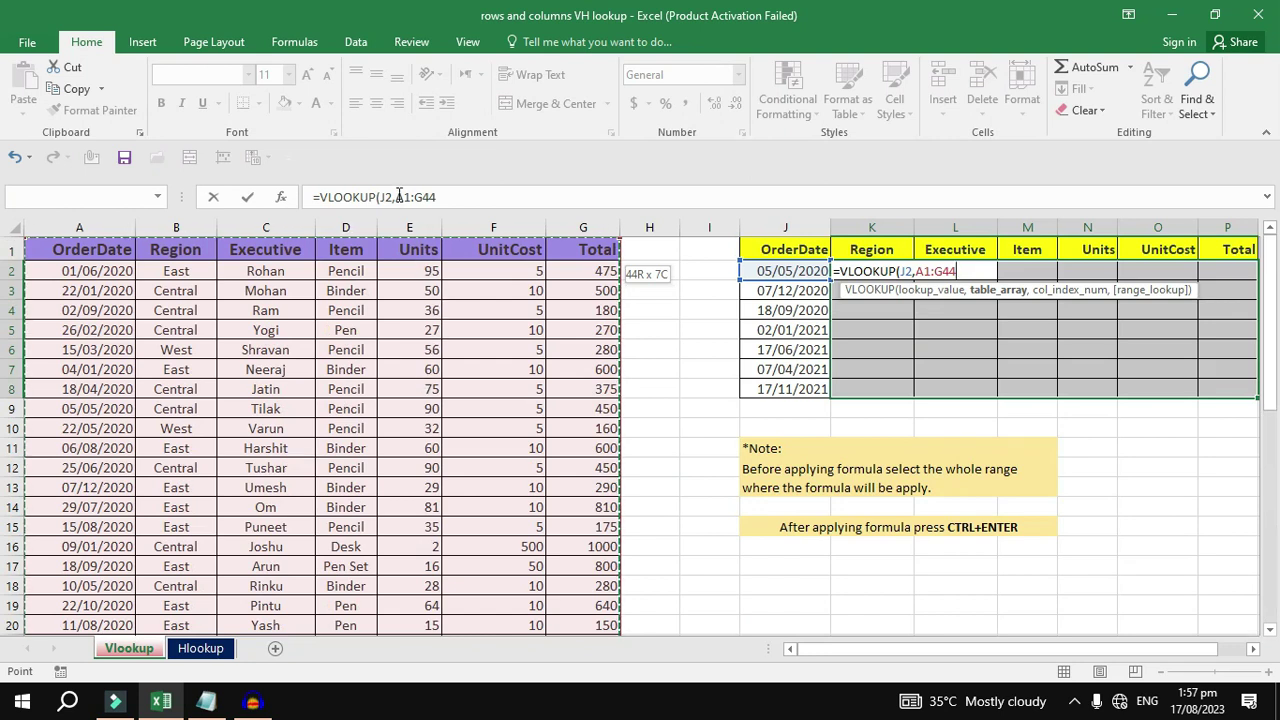
scroll(396, 364, "down", 5)
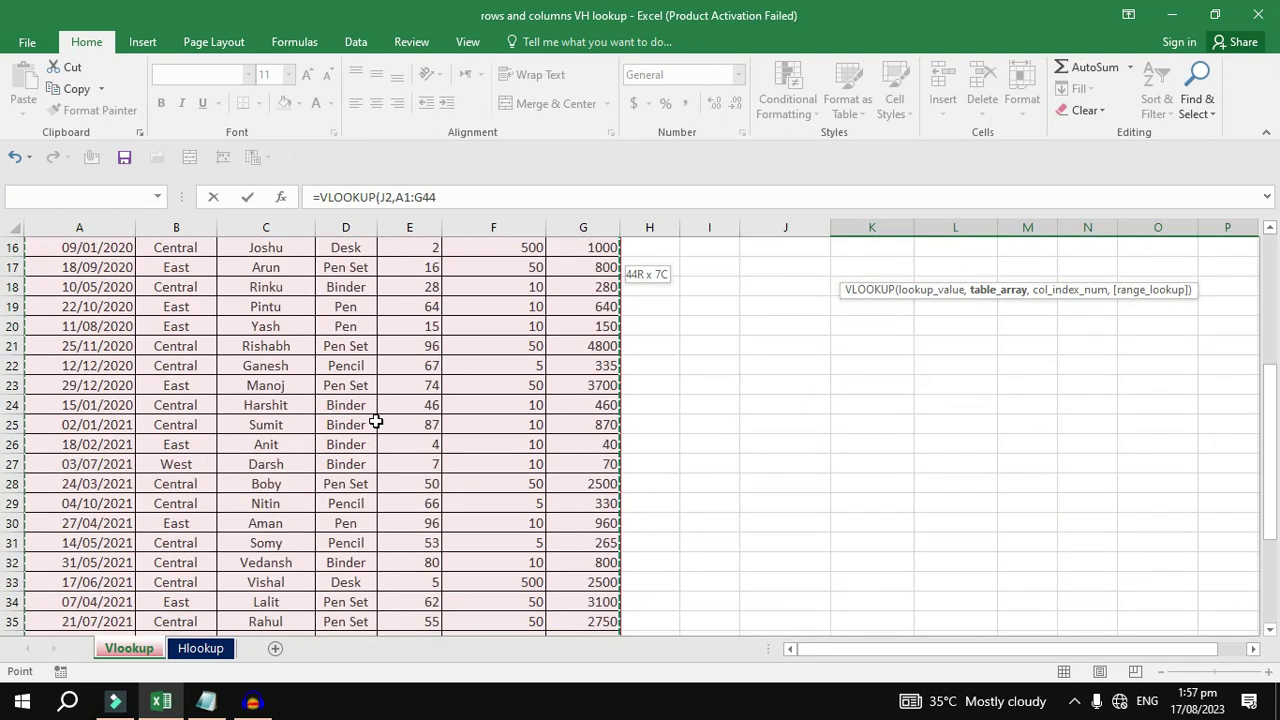
scroll(374, 420, "down", 4)
scroll(335, 555, "up", 1)
scroll(340, 548, "up", 8)
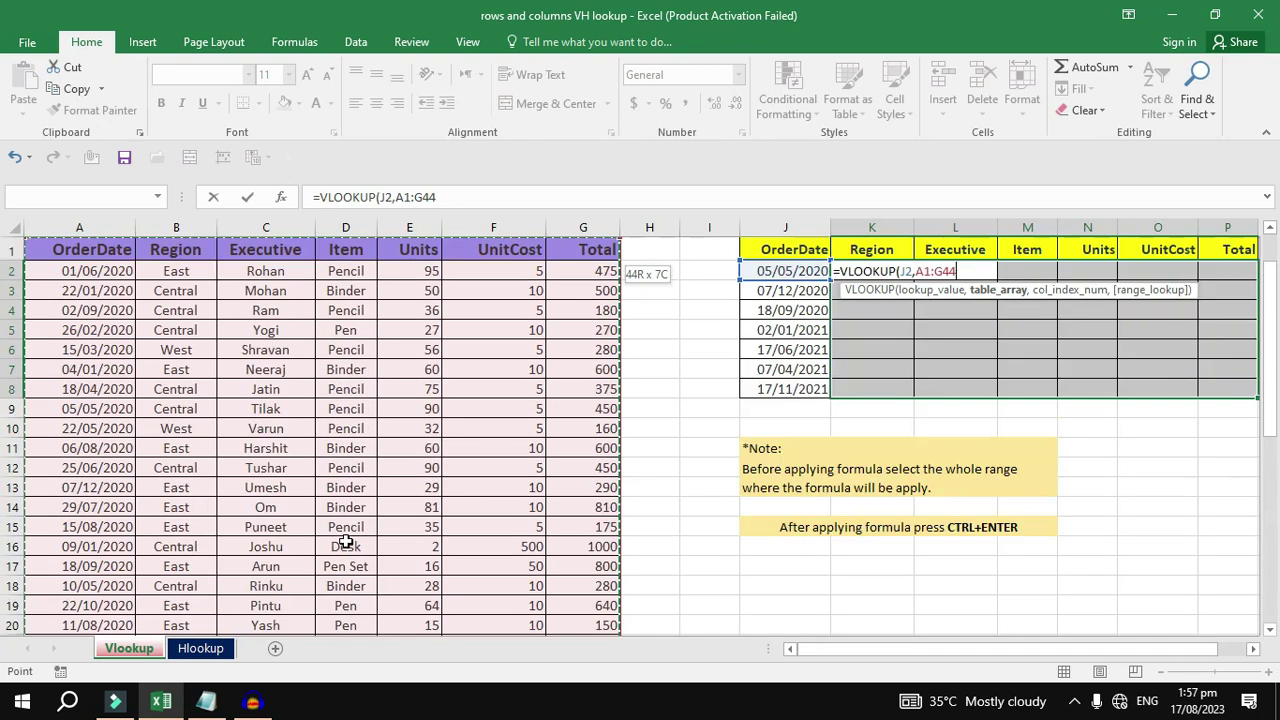
type(",")
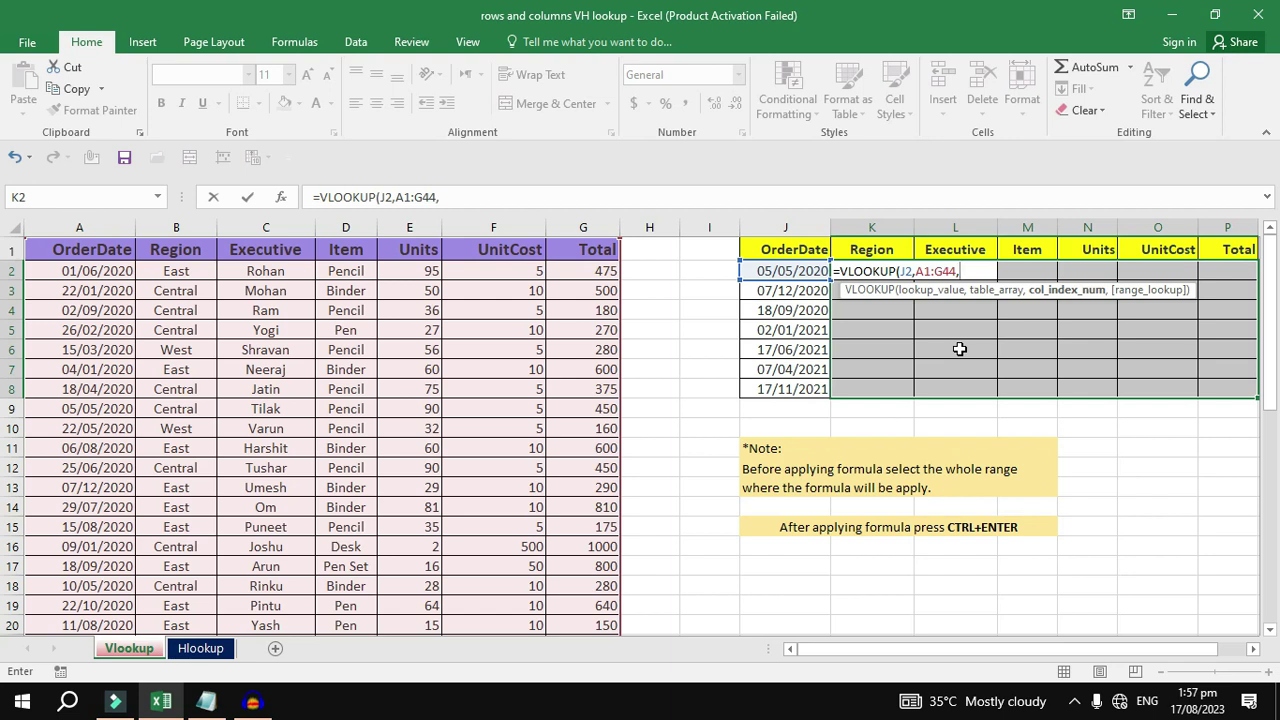
- Finish the formula as =VLOOKUP(J2,A1:G44,COLUMNS(A1:B1),0) and enter it into all of K2:P8 at once
type("columns")
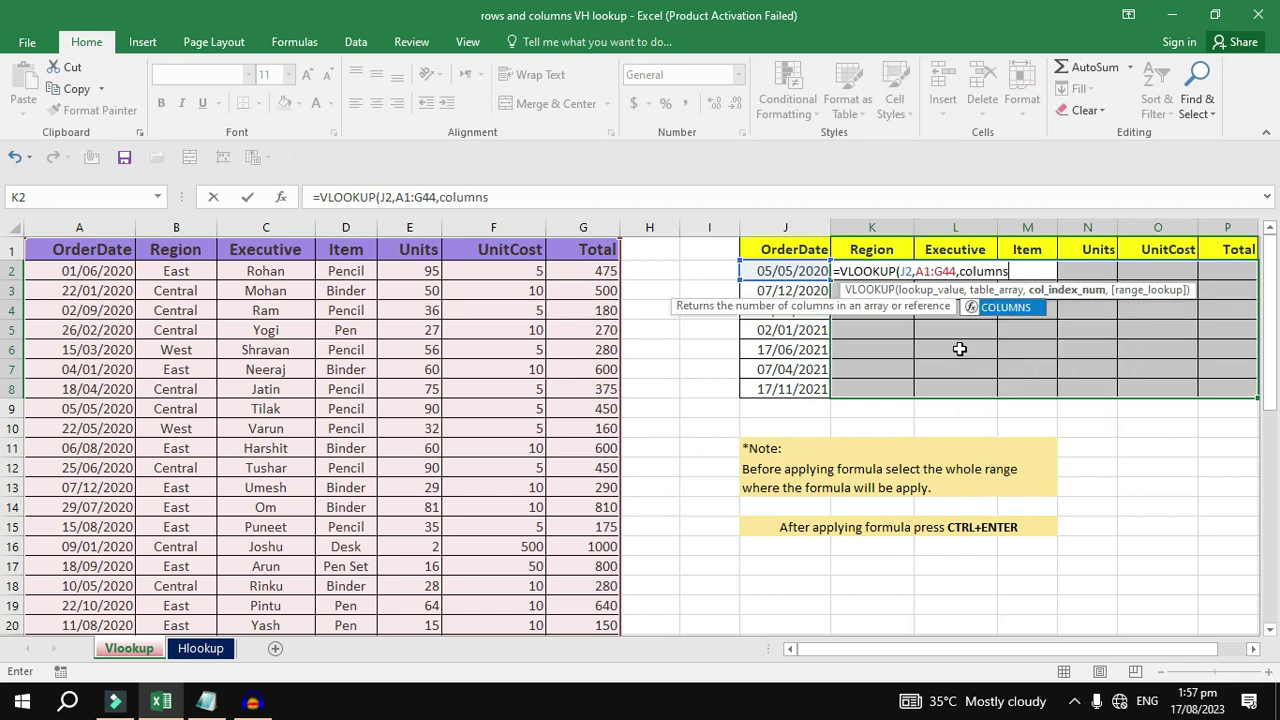
double_click(1033, 299)
left_click_drag(128, 249, 148, 249)
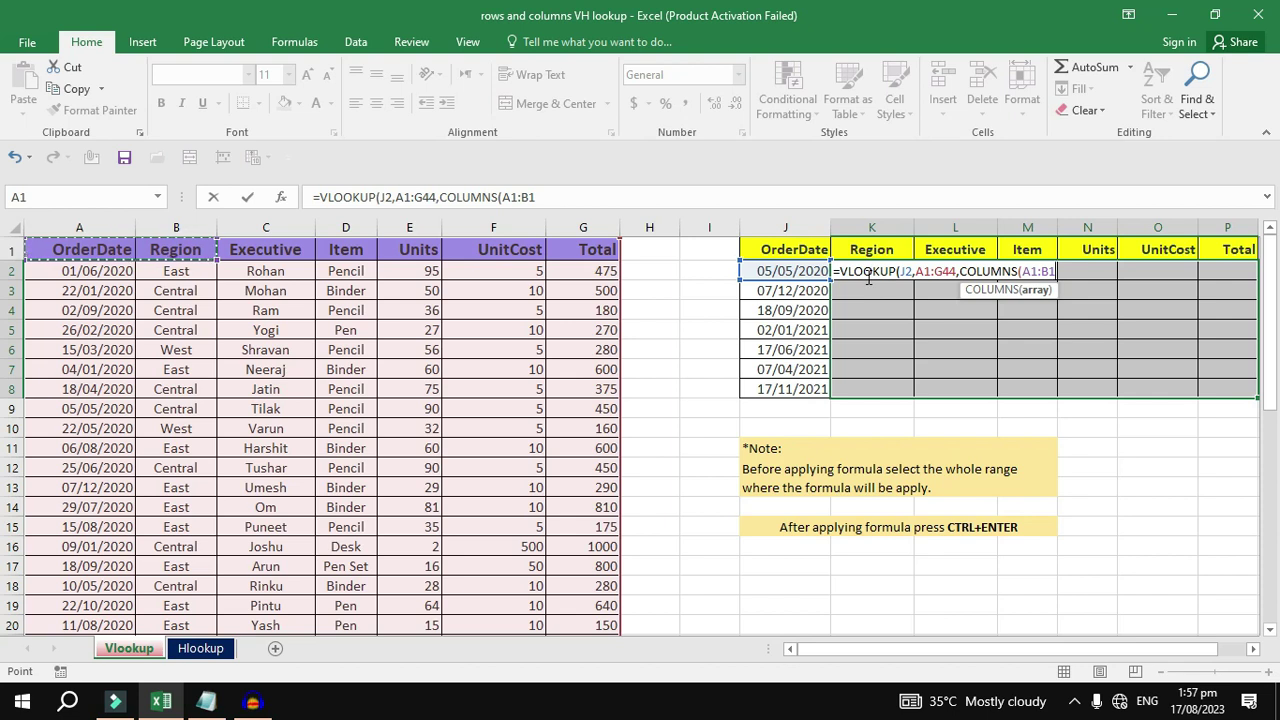
type("),")
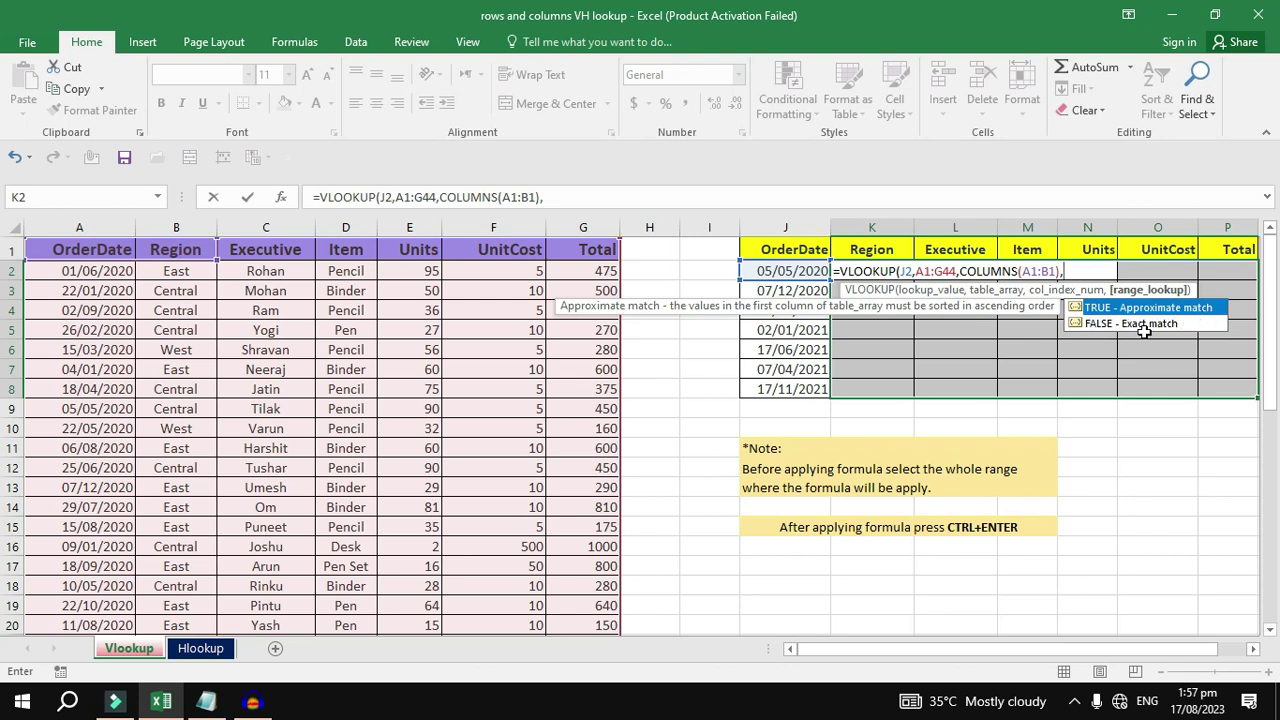
type(")")
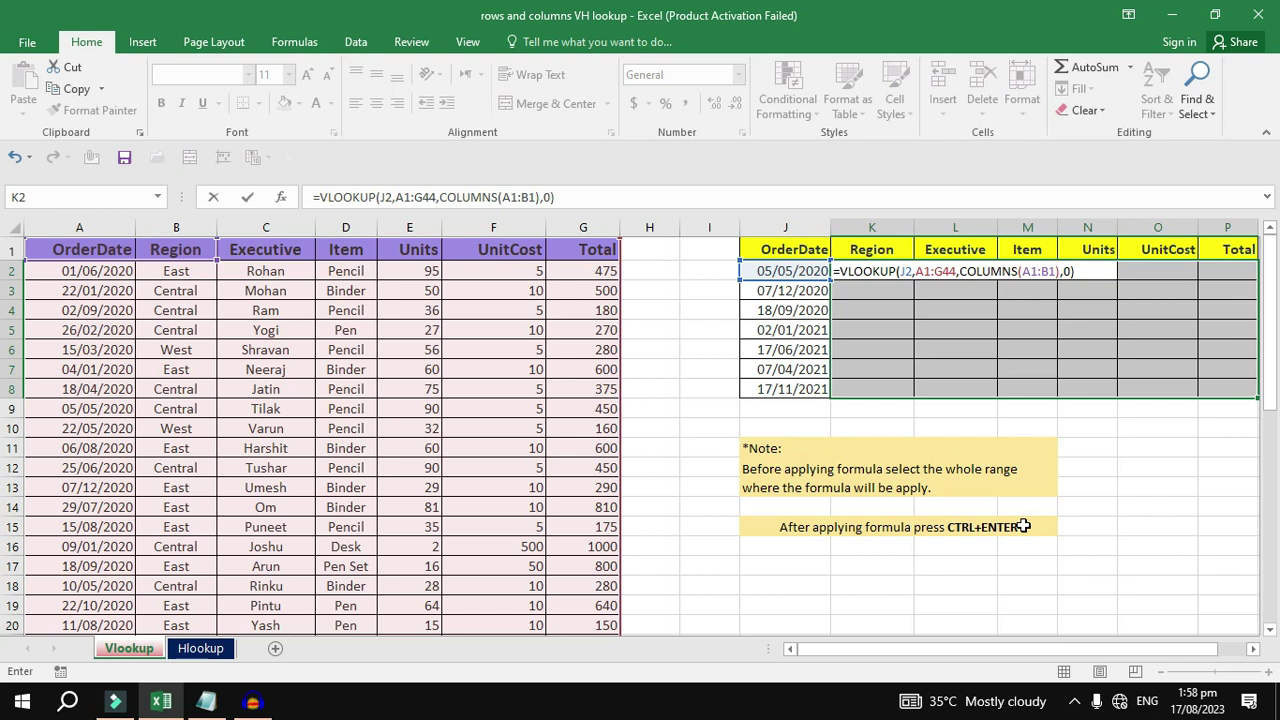
key("ctrl+Return")
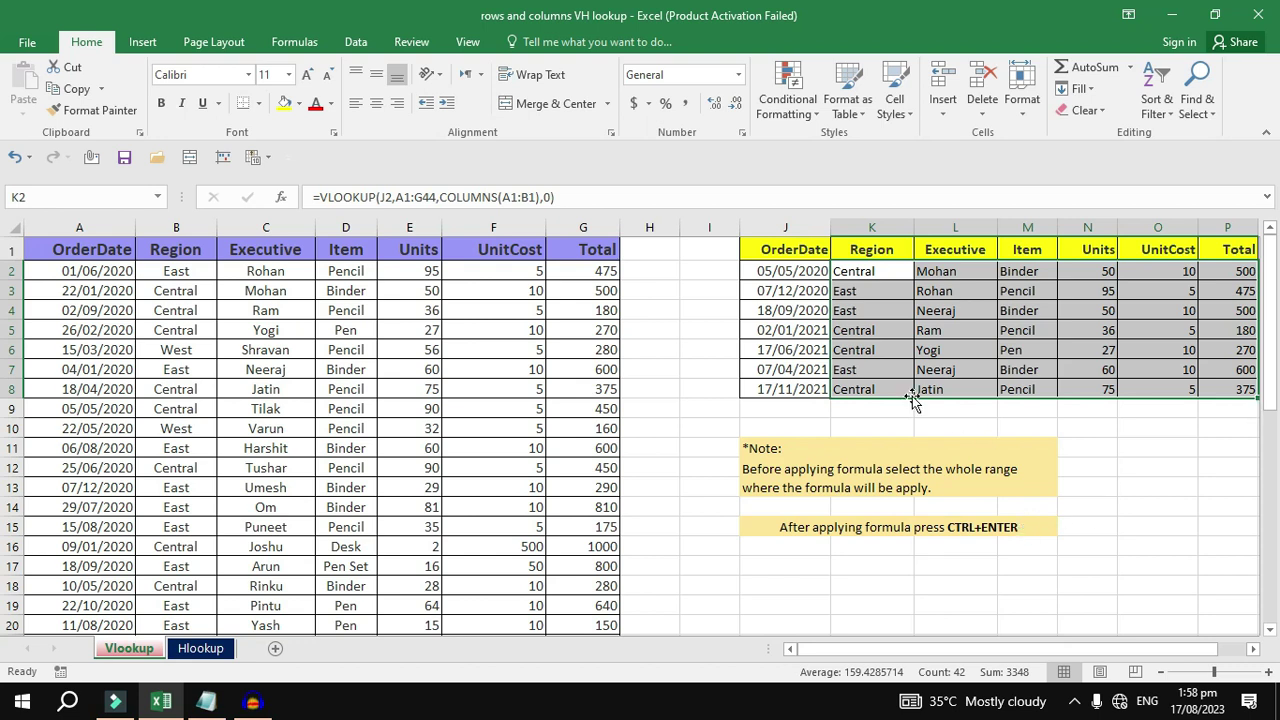
- Check the 05/05/2020 results (Central, Mohan, Binder) against the matching source row and the K2 formulas
left_click_drag(780, 270, 865, 290)
left_click(780, 270)
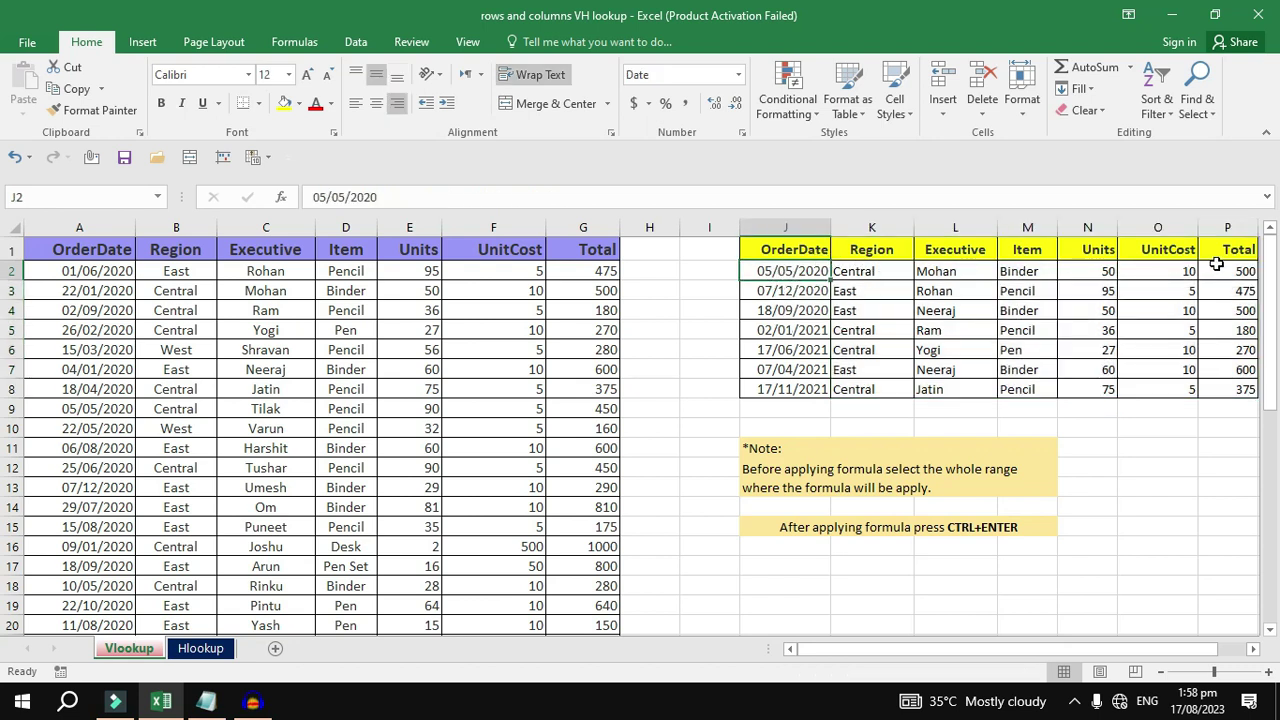
left_click_drag(52, 410, 158, 408)
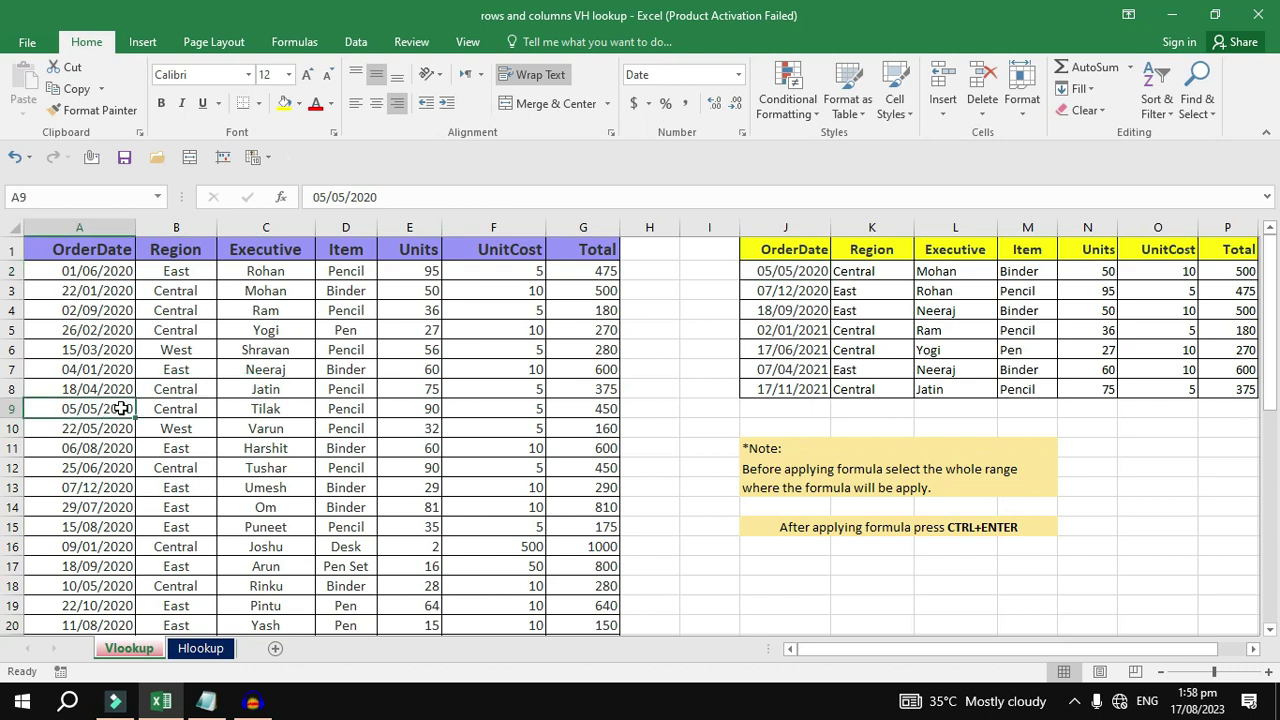
left_click(878, 278)
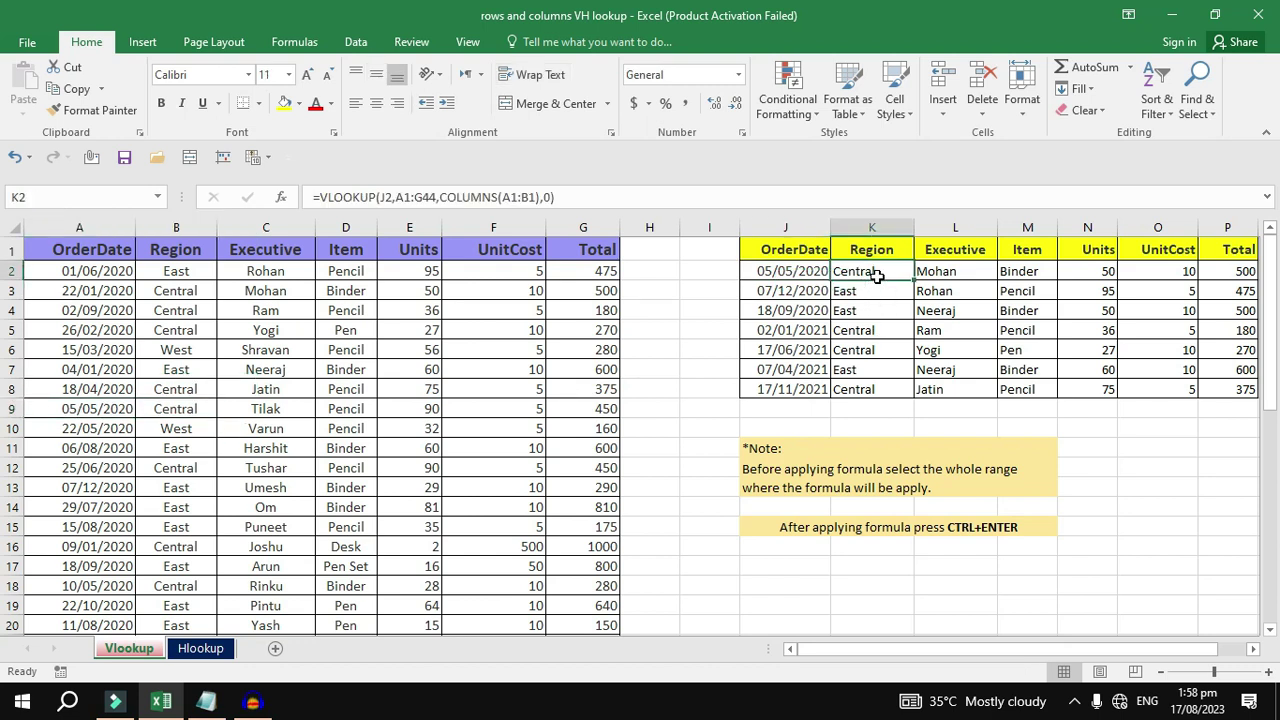
left_click(286, 410)
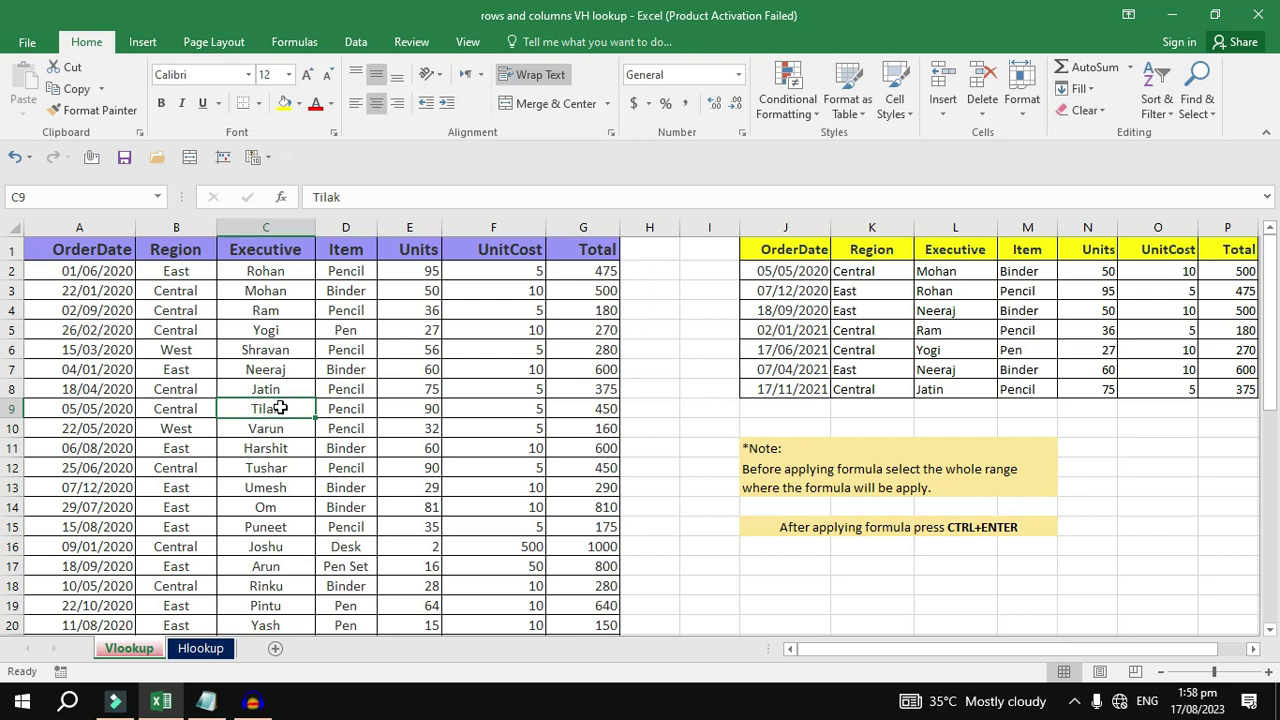
left_click(955, 272)
key("Right")
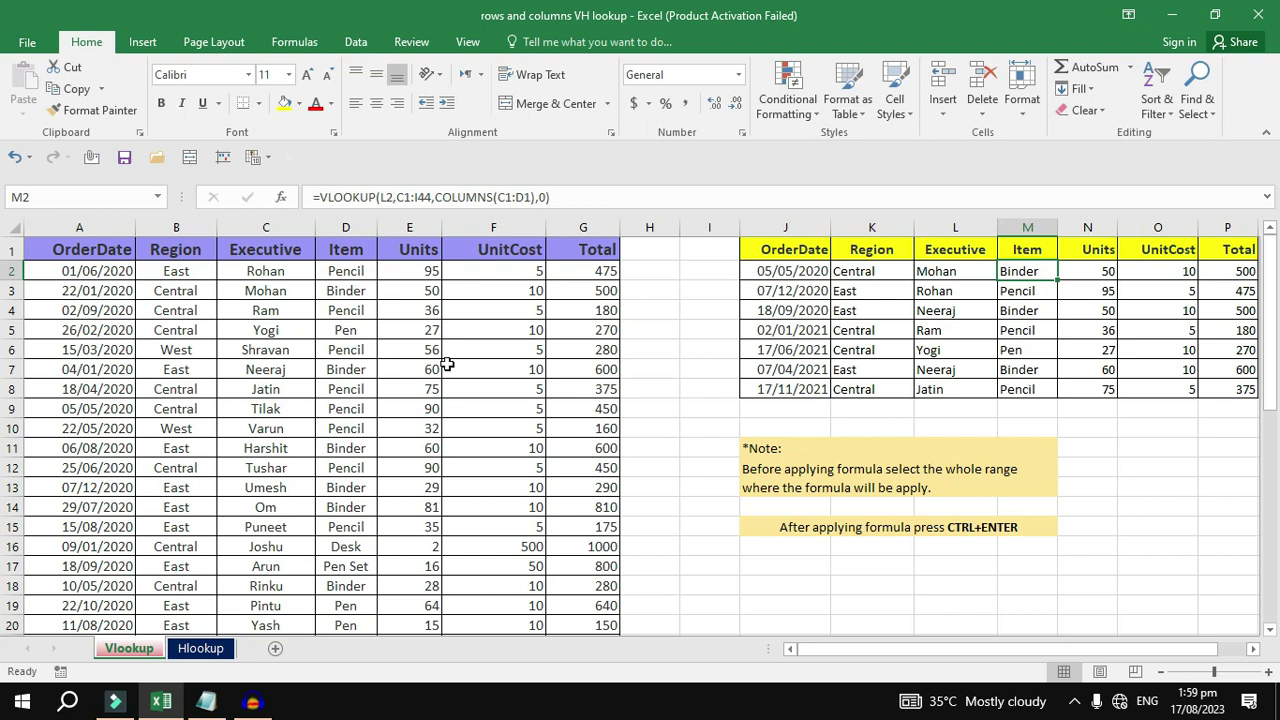
left_click(375, 405)
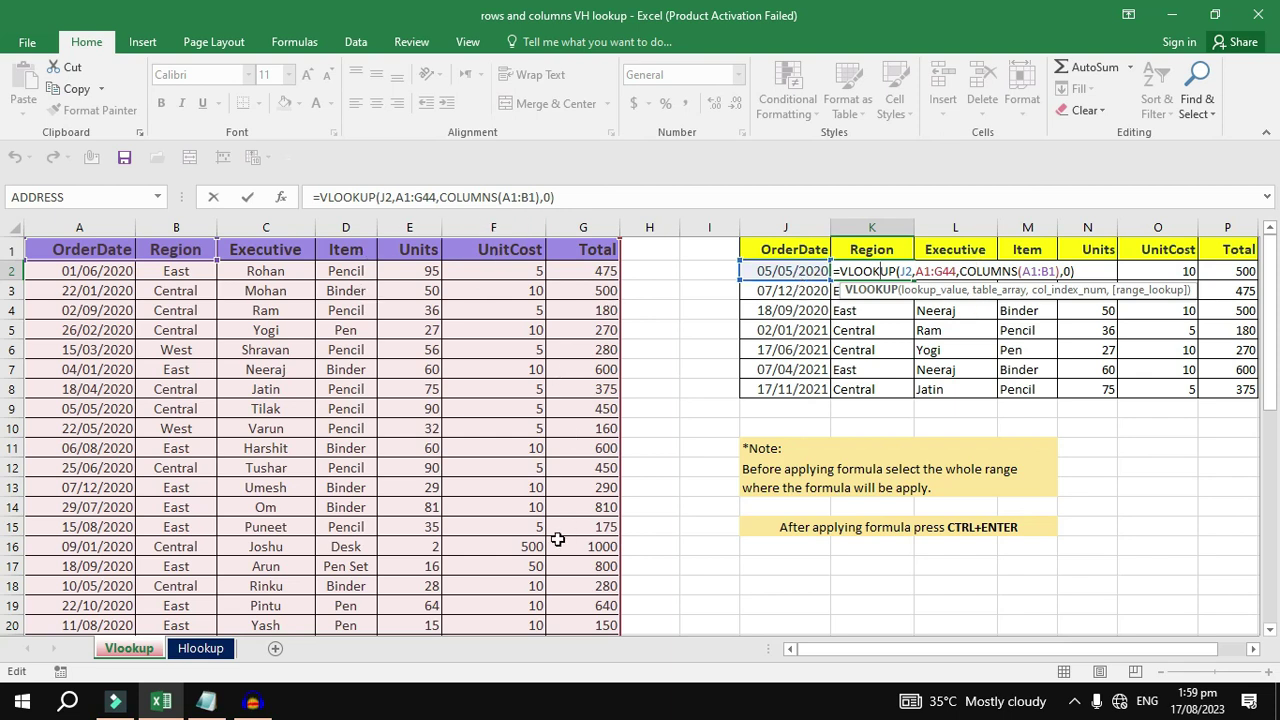
key("Return")
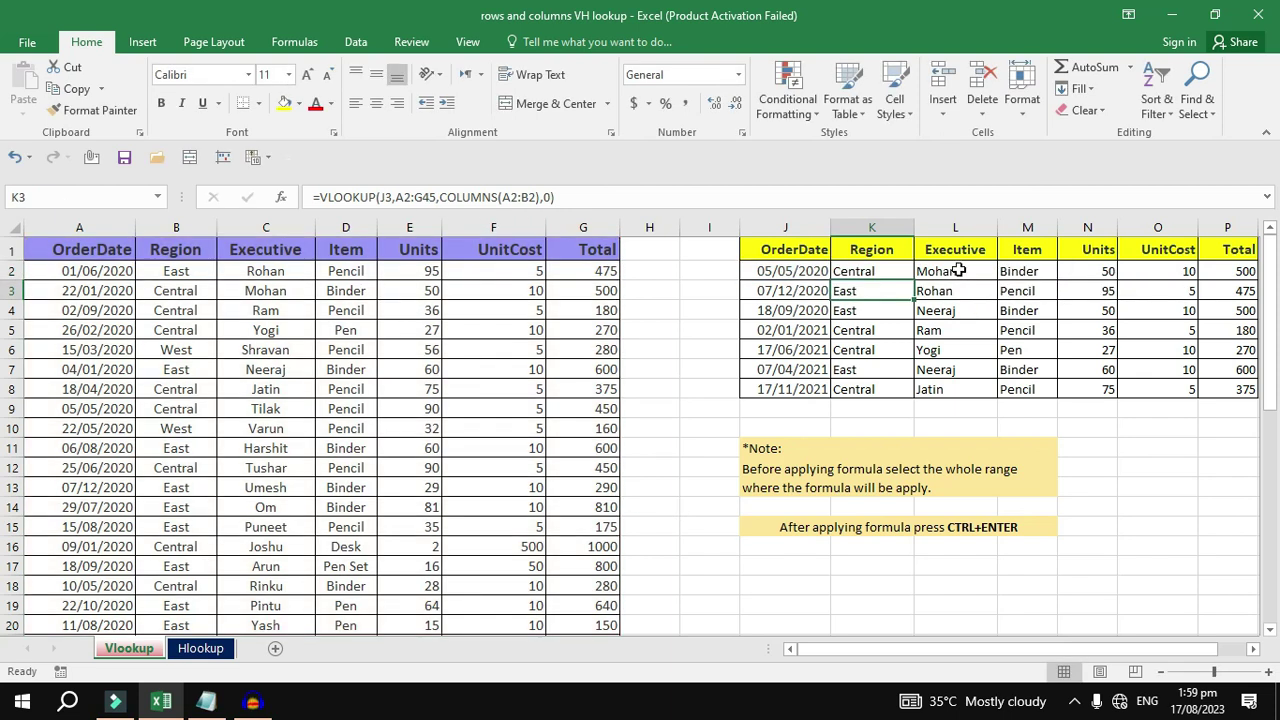
double_click(960, 268)
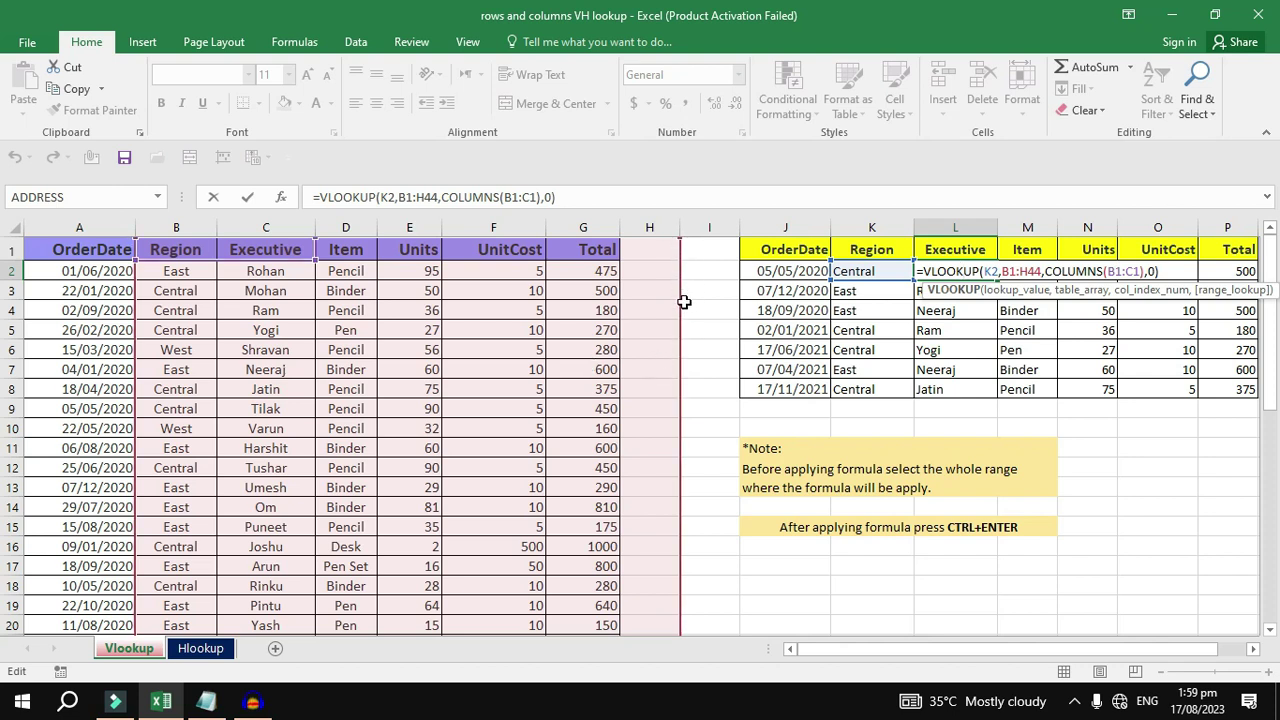
scroll(664, 382, "down", 5)
scroll(664, 382, "down", 4)
scroll(664, 383, "up", 8)
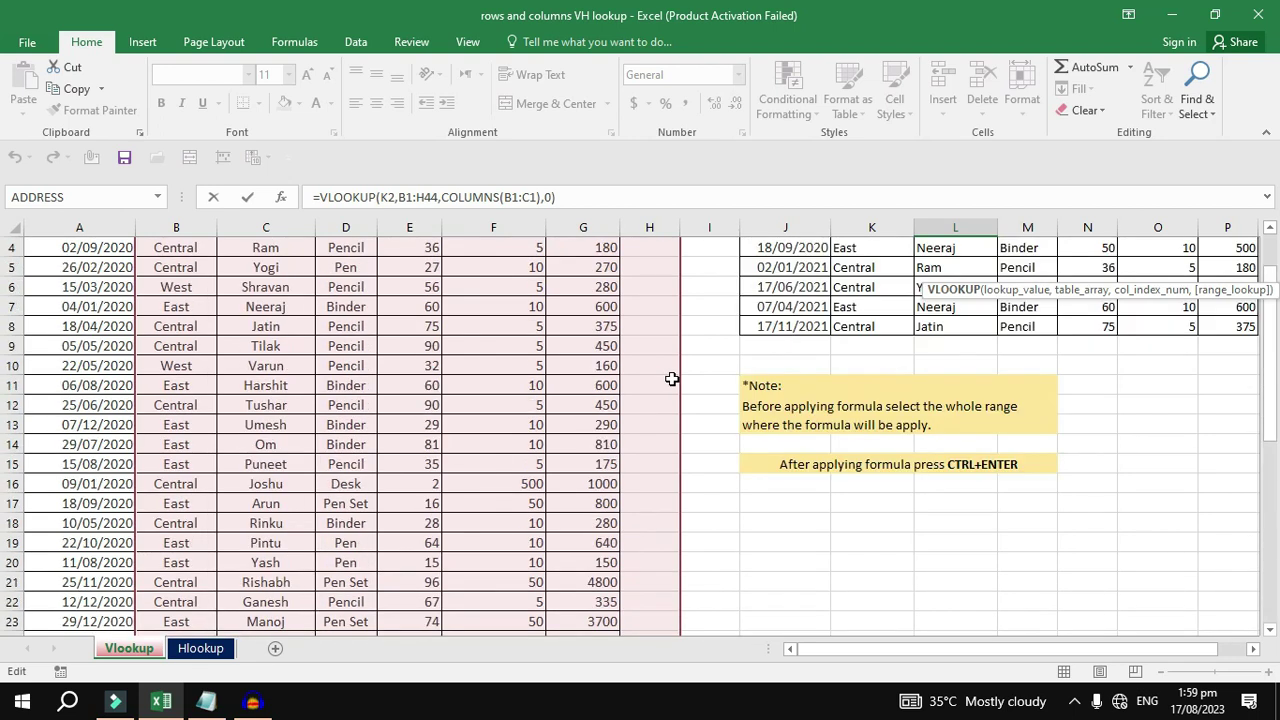
scroll(664, 383, "up", 1)
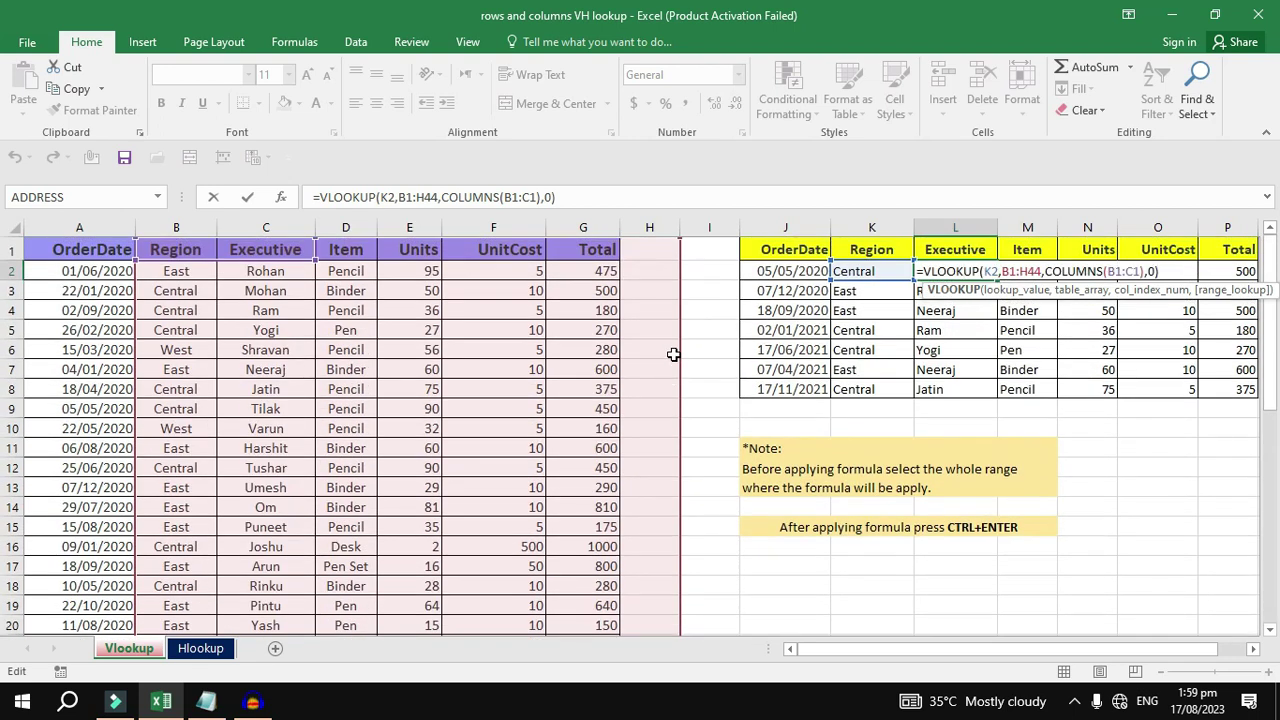
key("F4")
key("ctrl+Return")
key("Down")
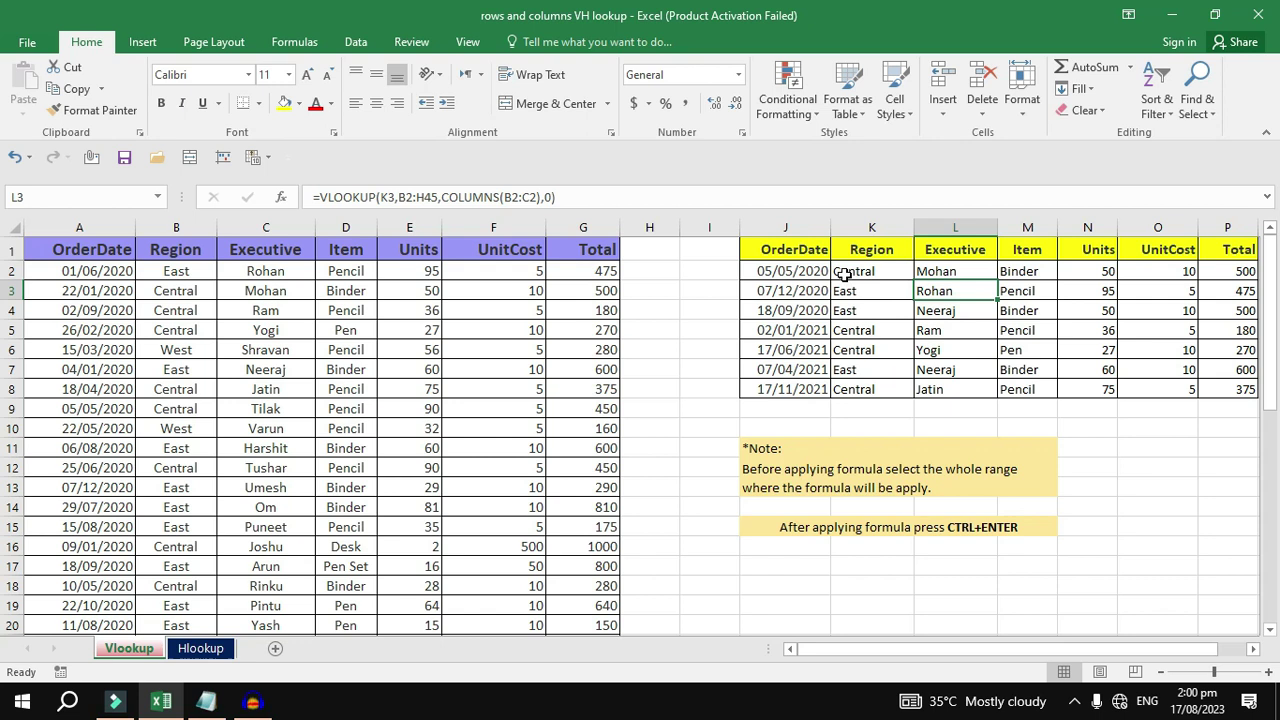
- Delete the old lookup formulas from K2:P8
left_click_drag(847, 275, 1240, 400)
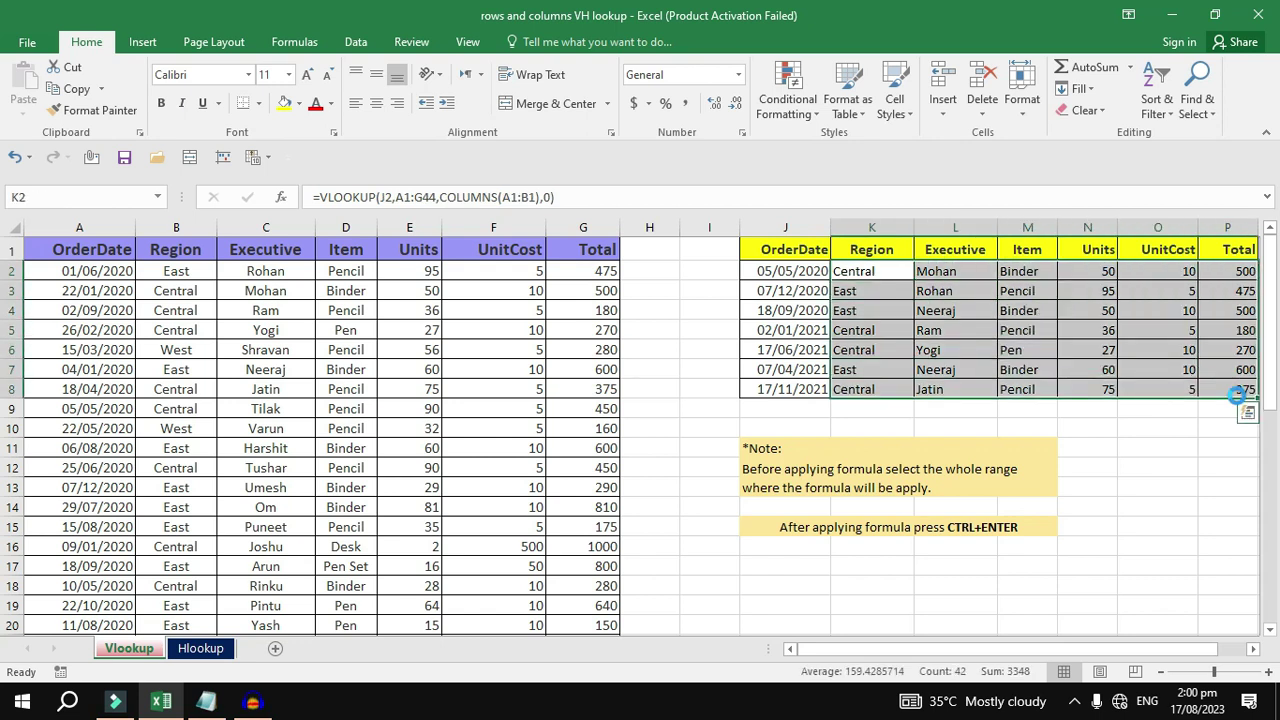
key("Delete")
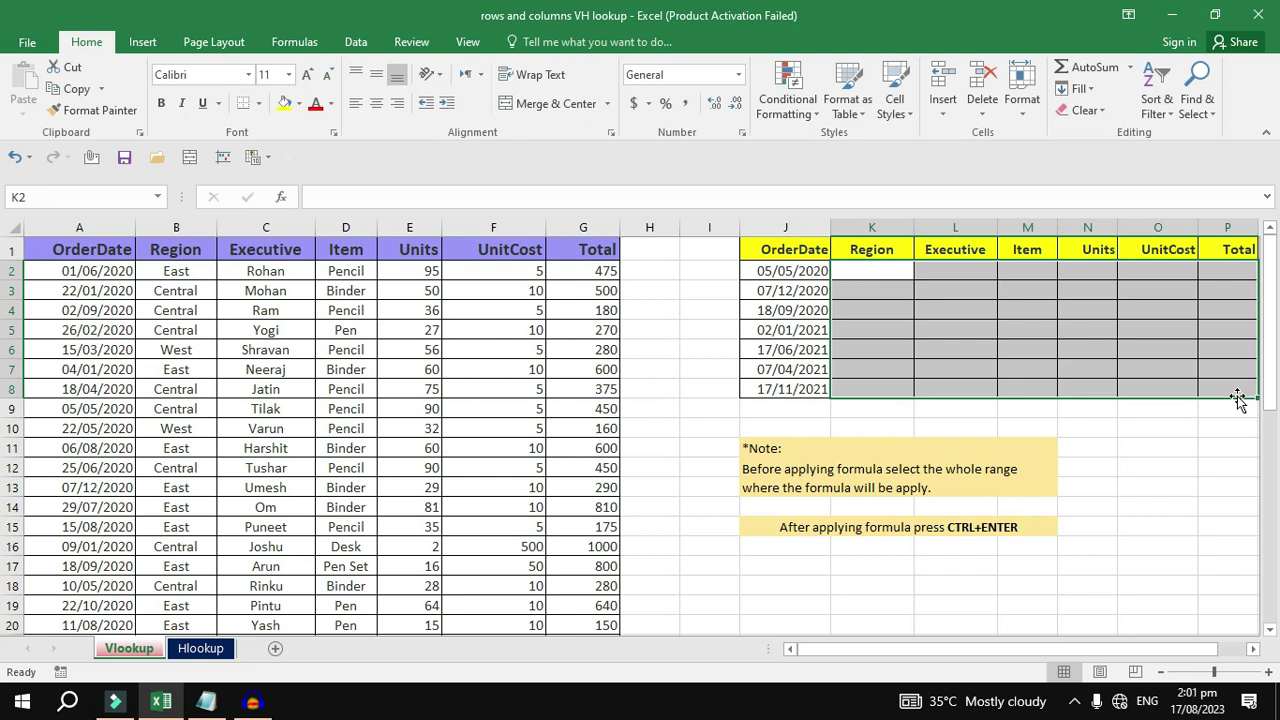
- Begin a new VLOOKUP in K2 with the lookup value $J2, column anchored
type("=vl")
key("Tab")
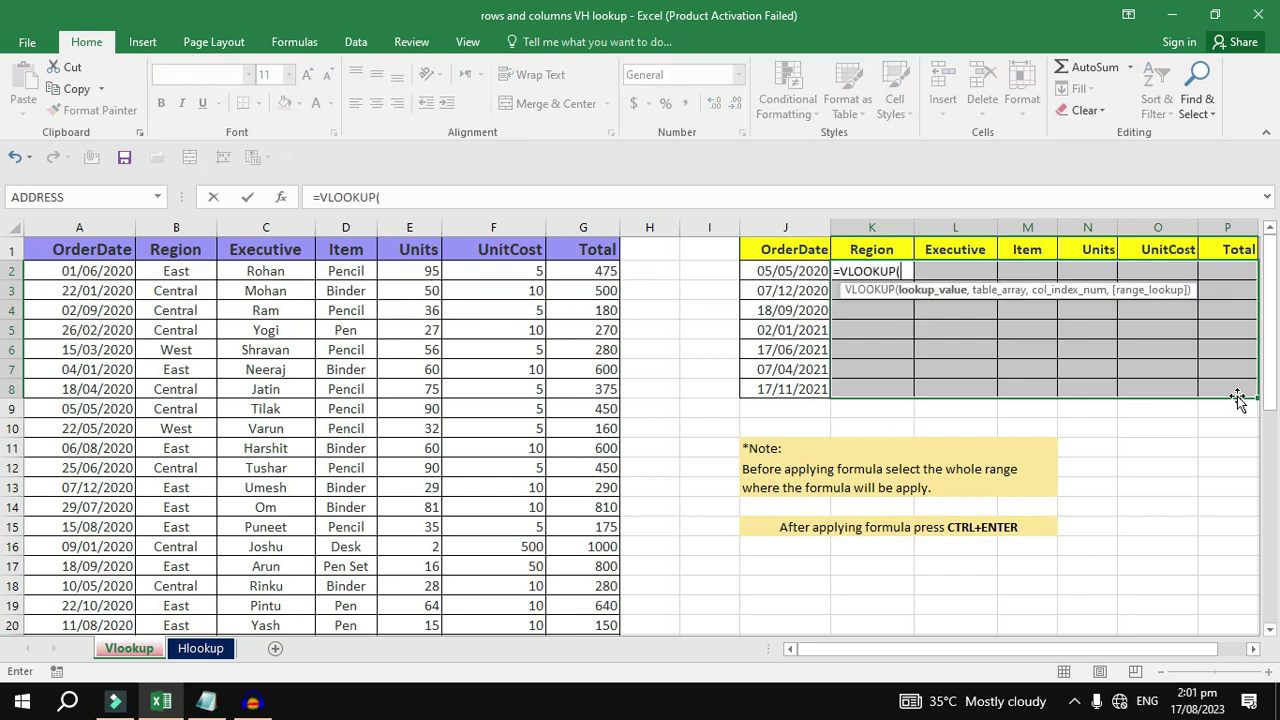
left_click(796, 265)
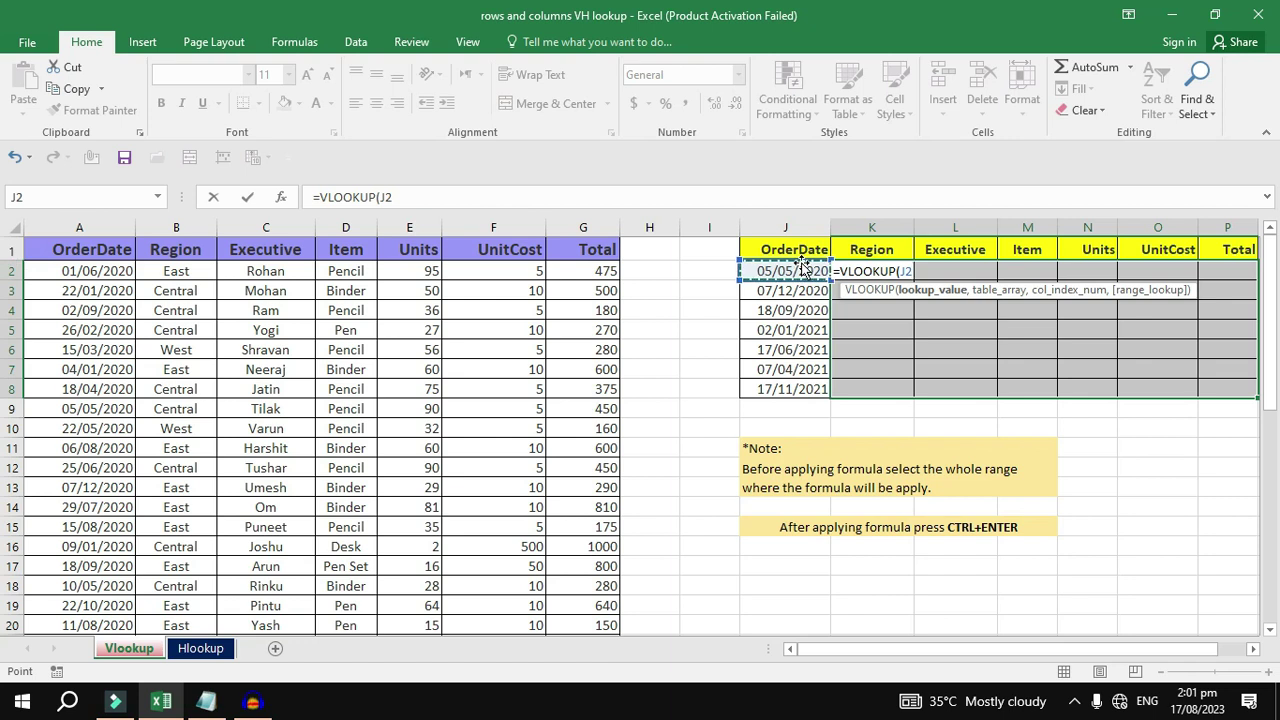
key("F4")
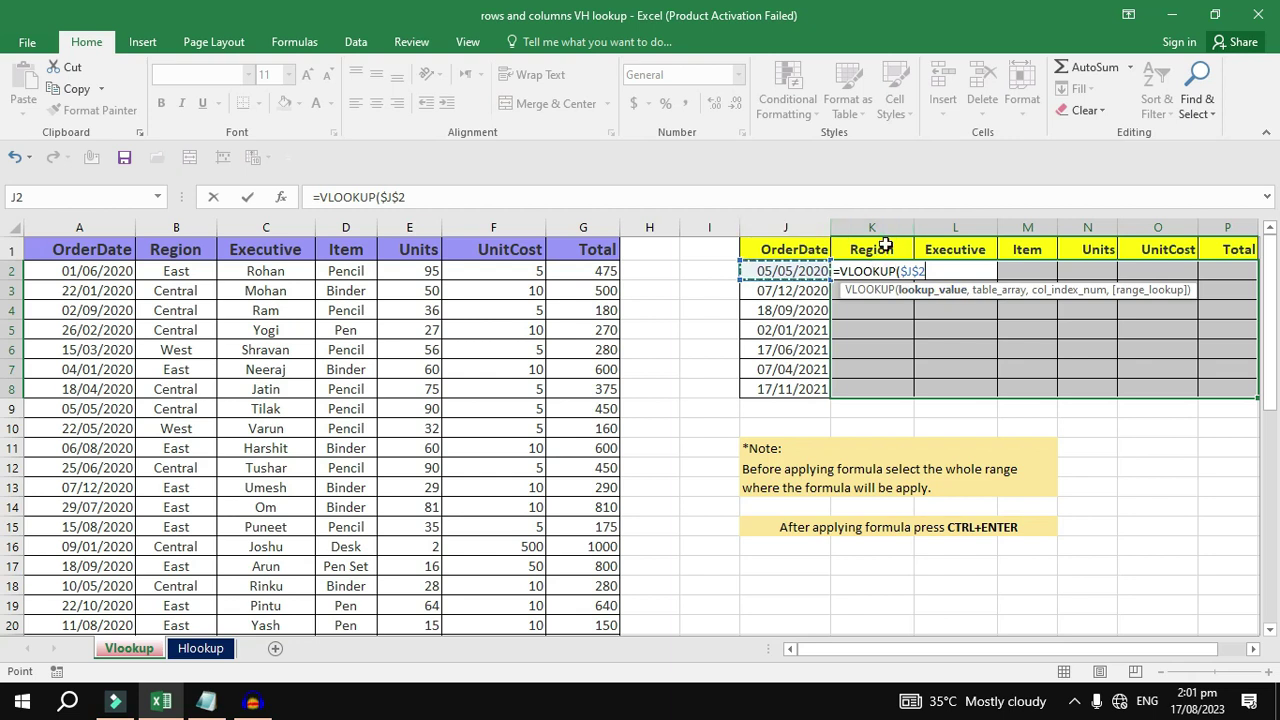
key("F4")
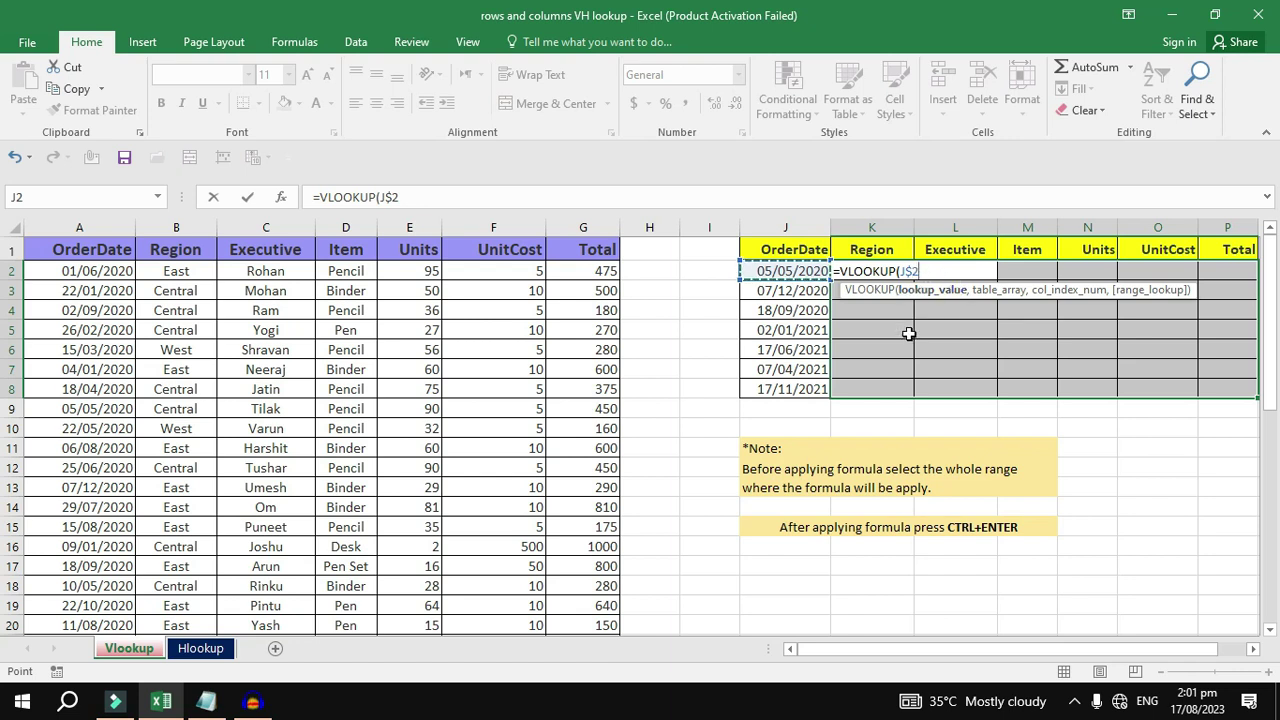
key("F4")
- Add the fully anchored table range $A$1:$G$44 and begin the COLUMNS argument
type(",")
left_click_drag(120, 249, 115, 249)
key("ctrl+shift+Right")
key("ctrl+shift+Down")
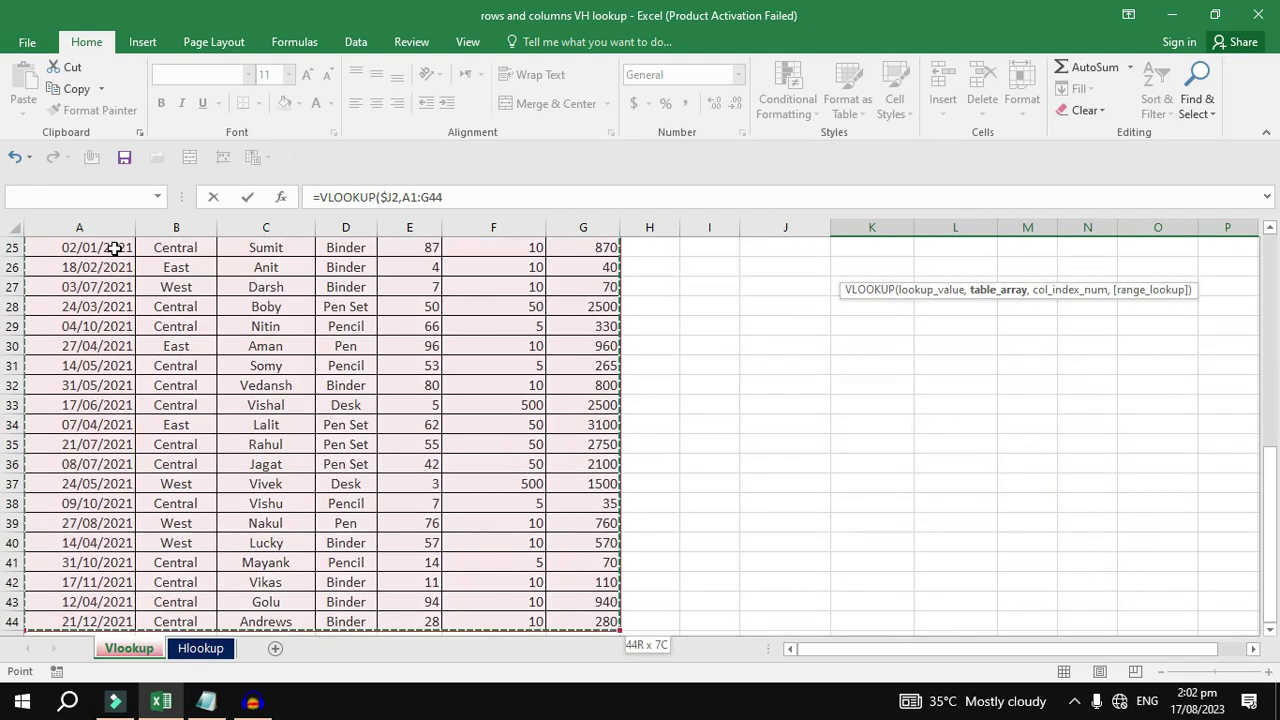
scroll(373, 444, "up", 7)
scroll(373, 444, "up", 4)
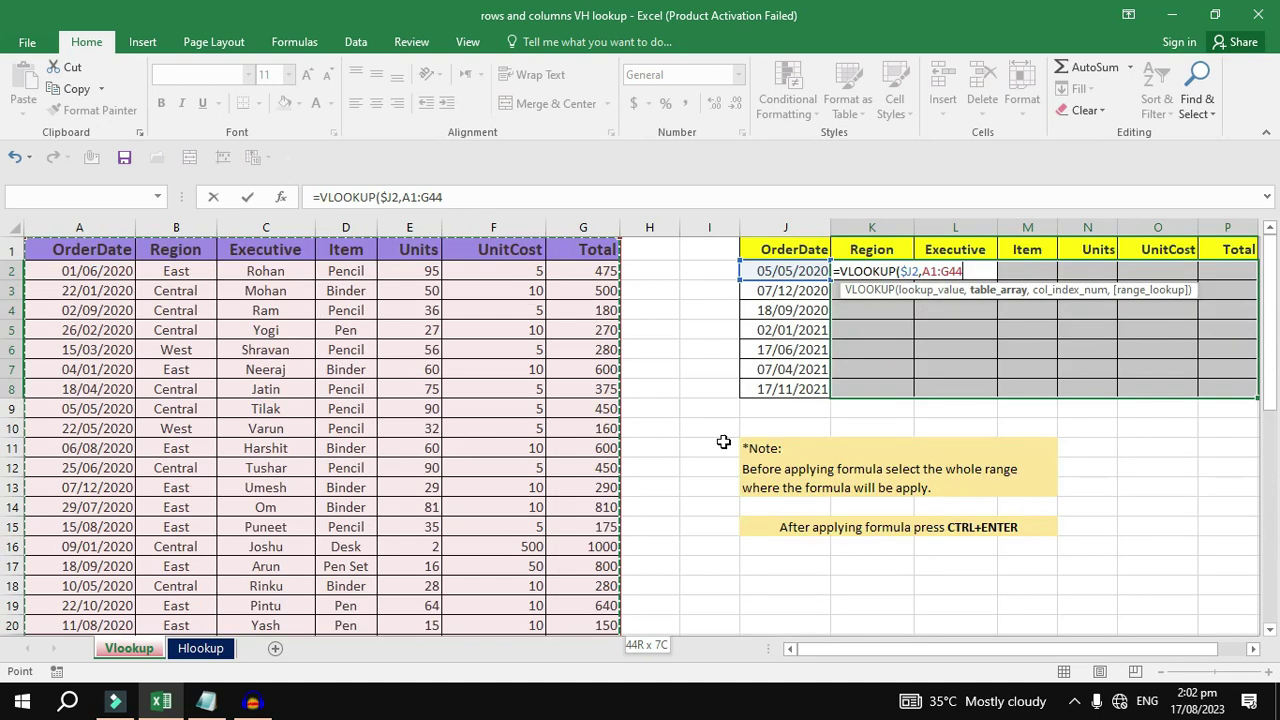
key("F4")
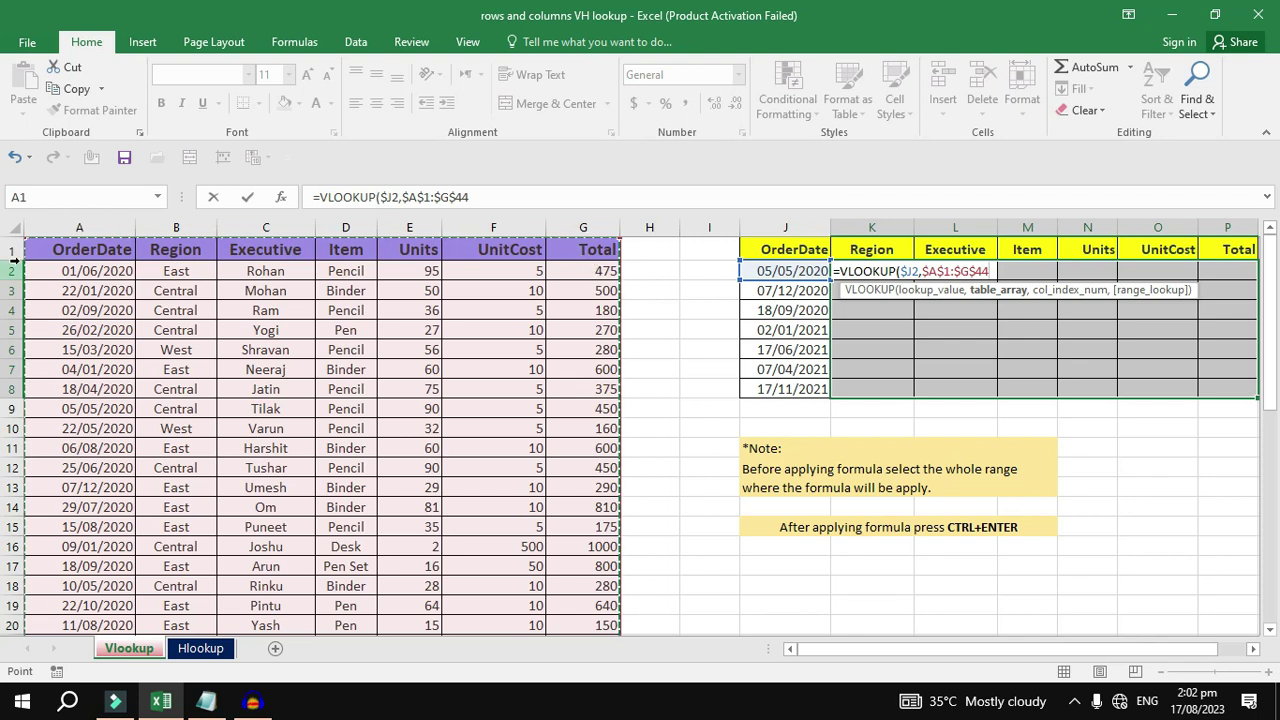
type(",")
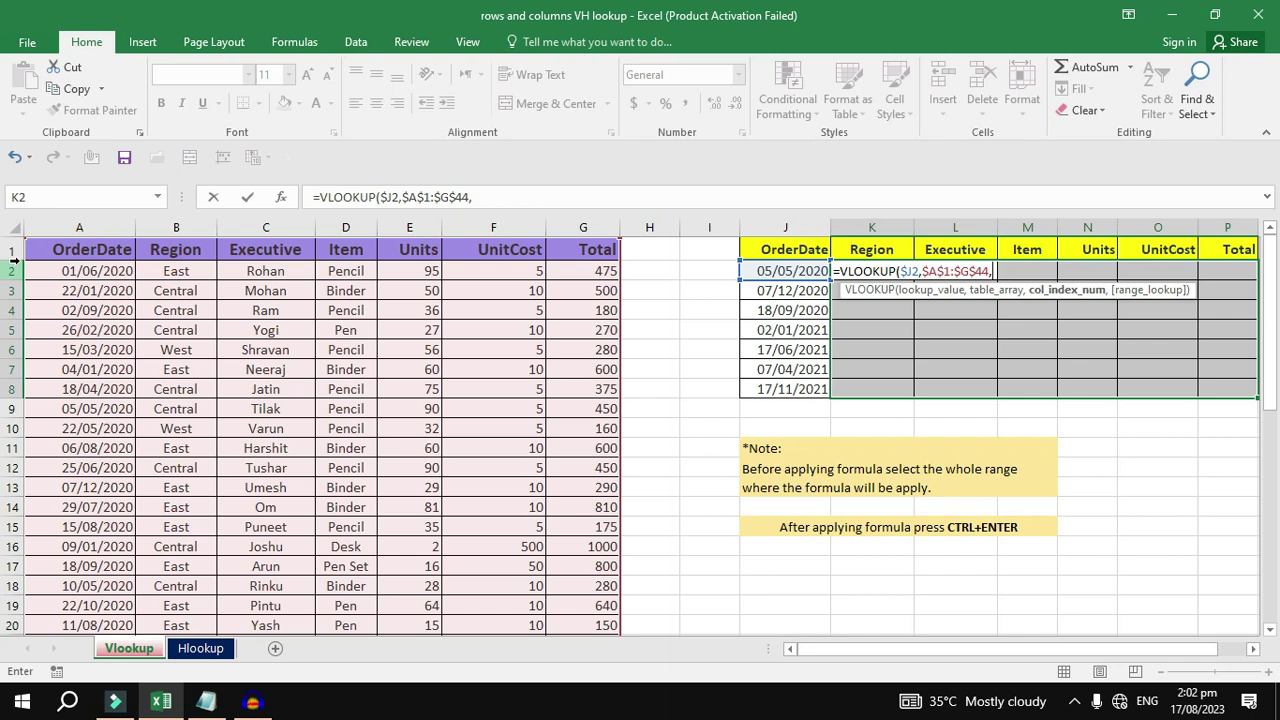
type("colu")
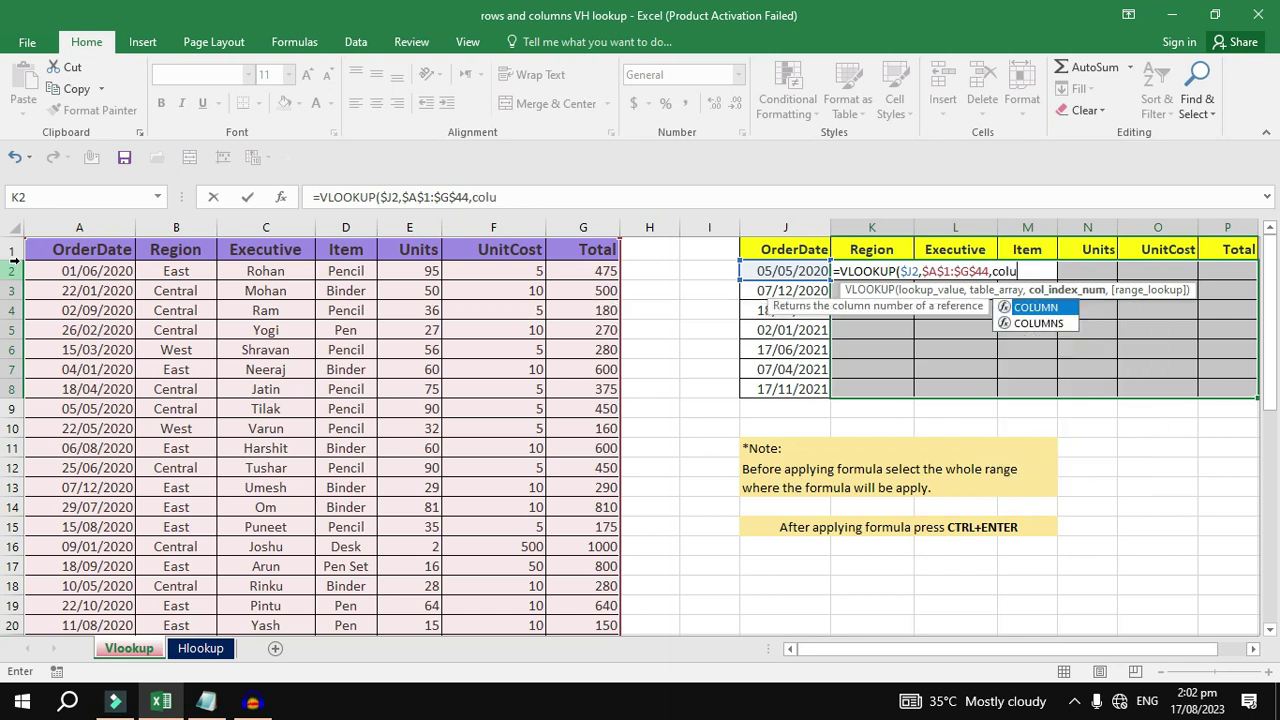
type("mns")
- Use COLUMNS($A$1:B$1) as the column index and finish with exact match 0
key("Tab")
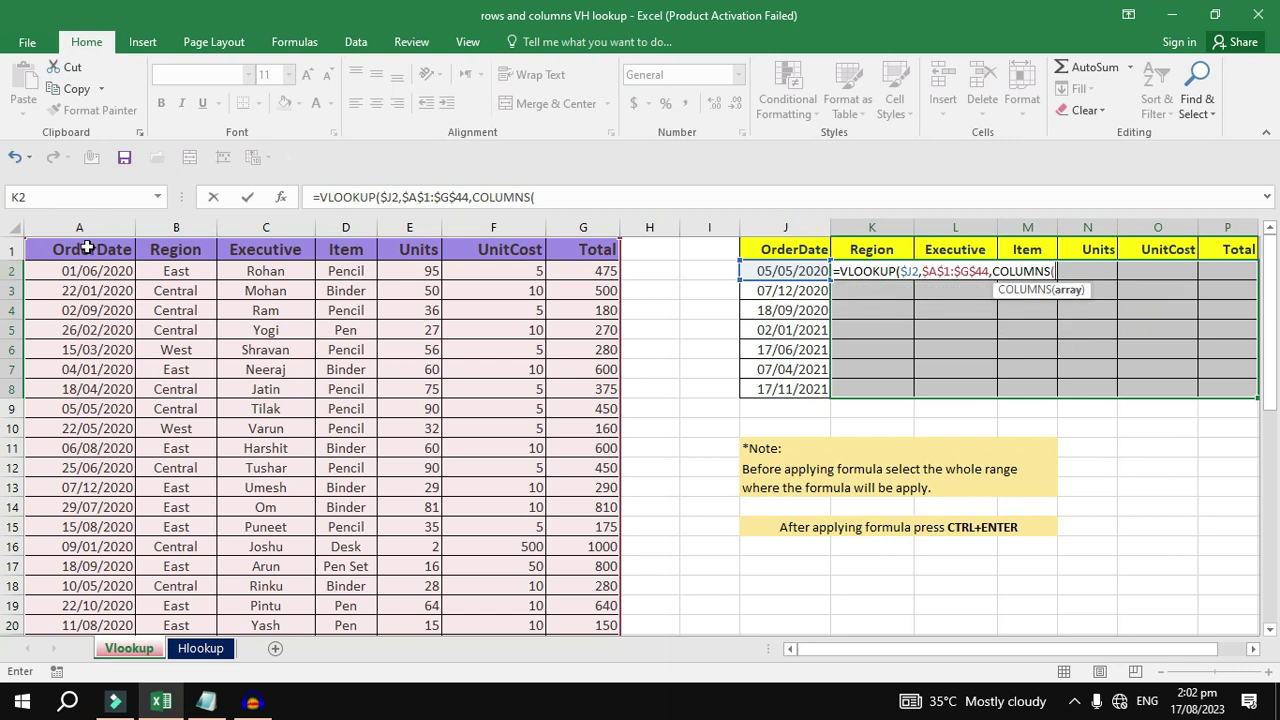
left_click_drag(81, 248, 149, 250)
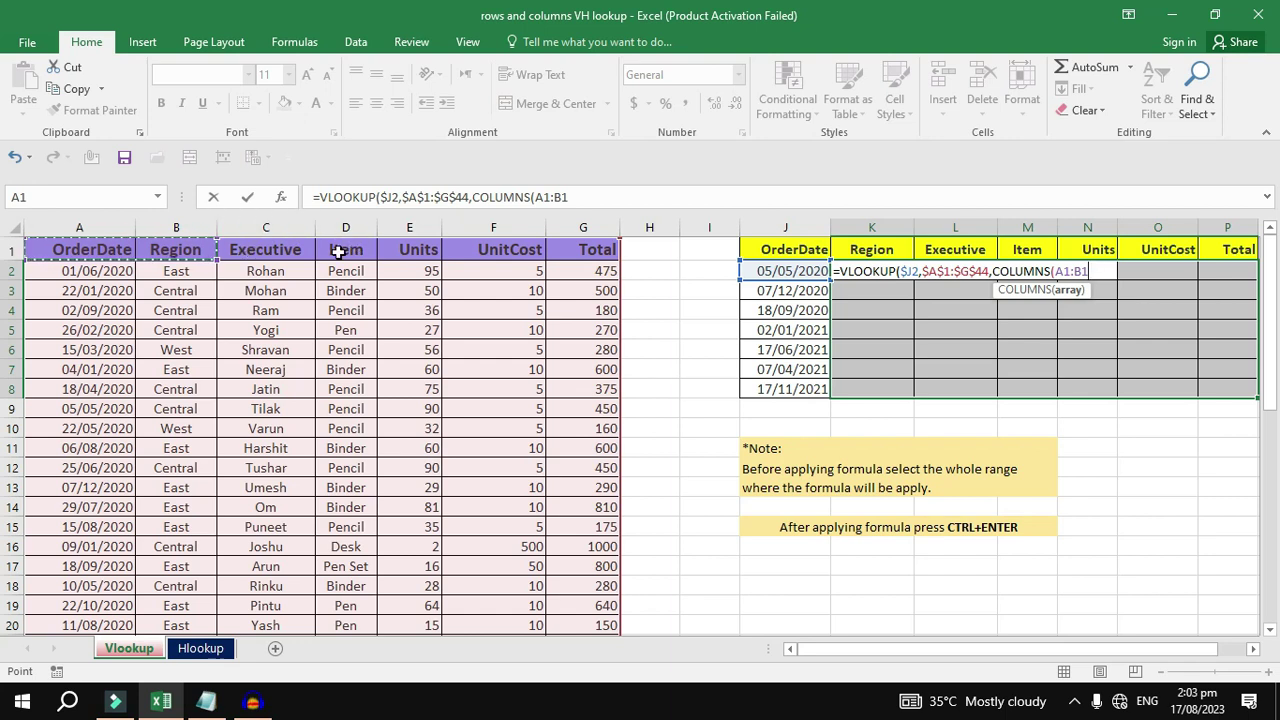
left_click(1063, 271)
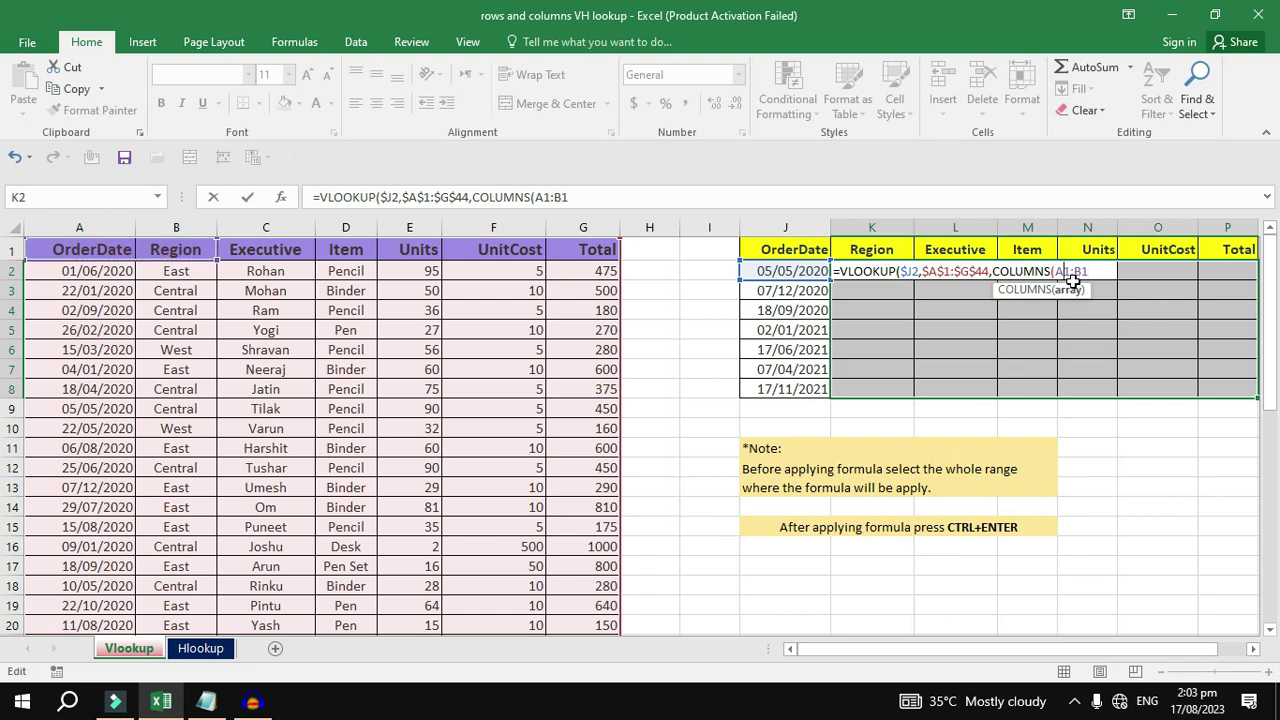
key("F4")
key("Right")
key("F4")
key("F4")
left_click(1116, 271)
type(")")
type(",")
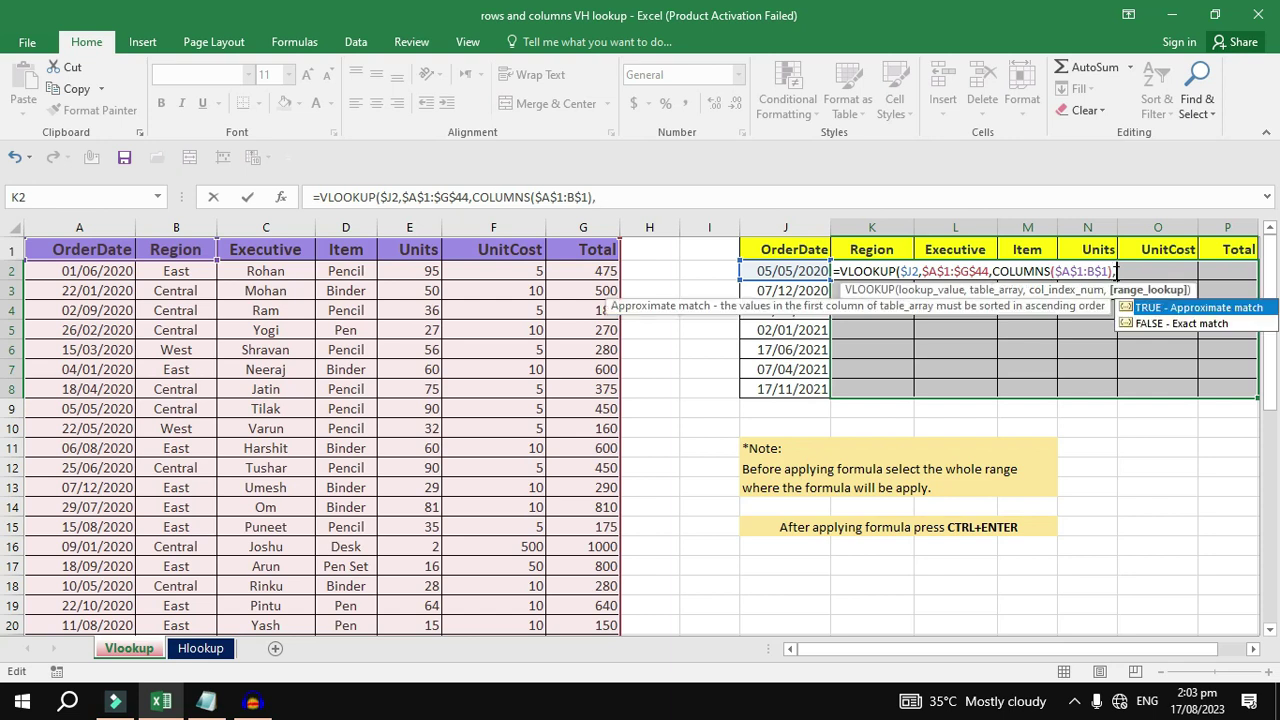
type("0)")
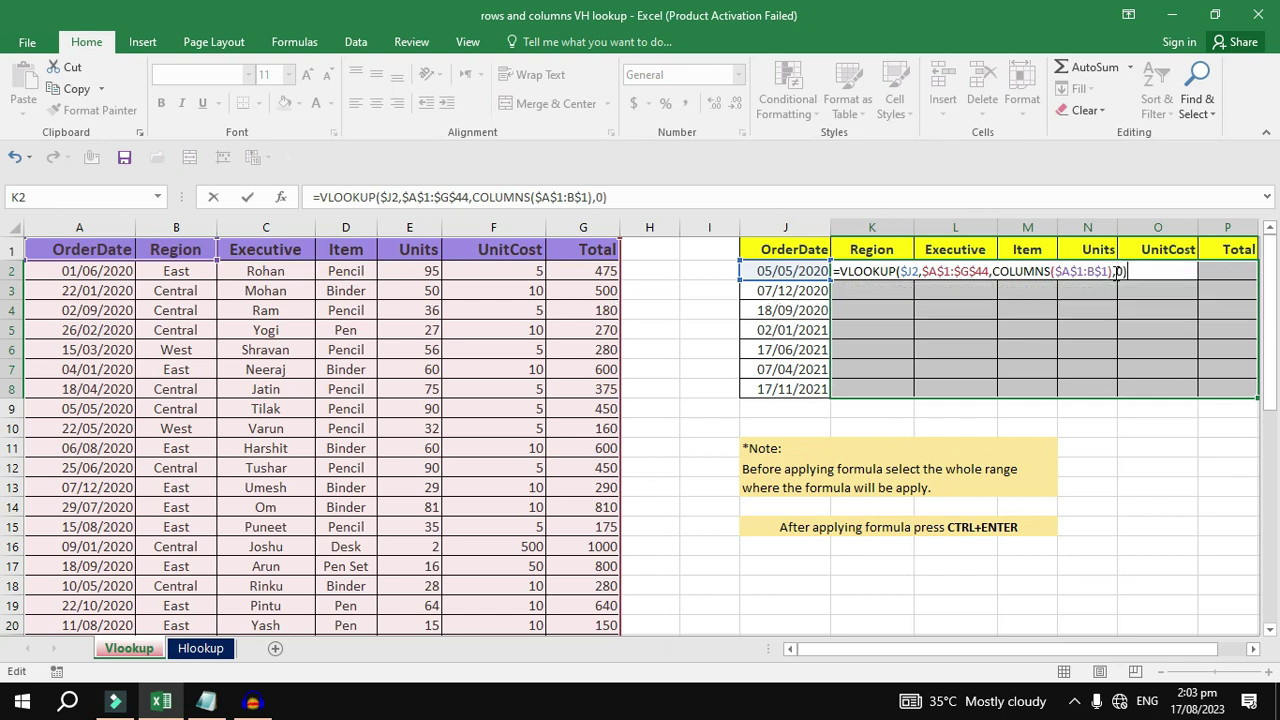
key("ctrl+Return")
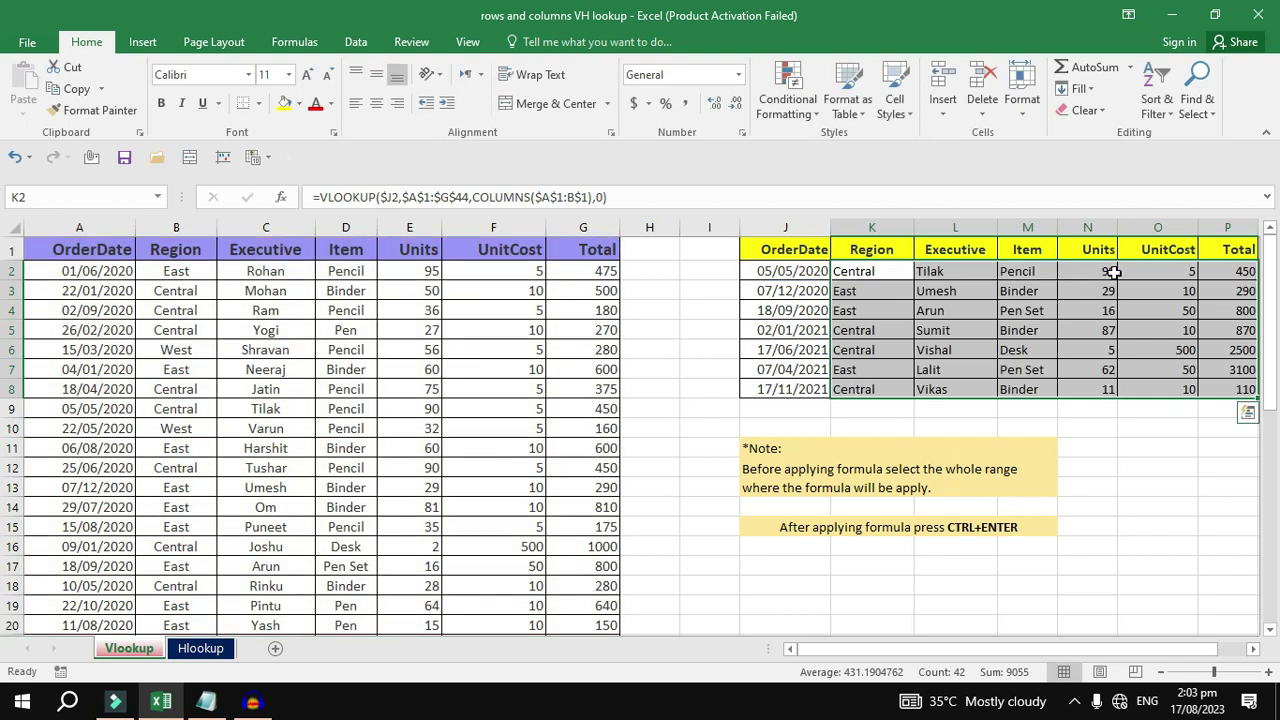
mouse_move(68, 408)
left_mouse_down()
mouse_move(585, 397)
mouse_move(573, 409)
left_mouse_up()
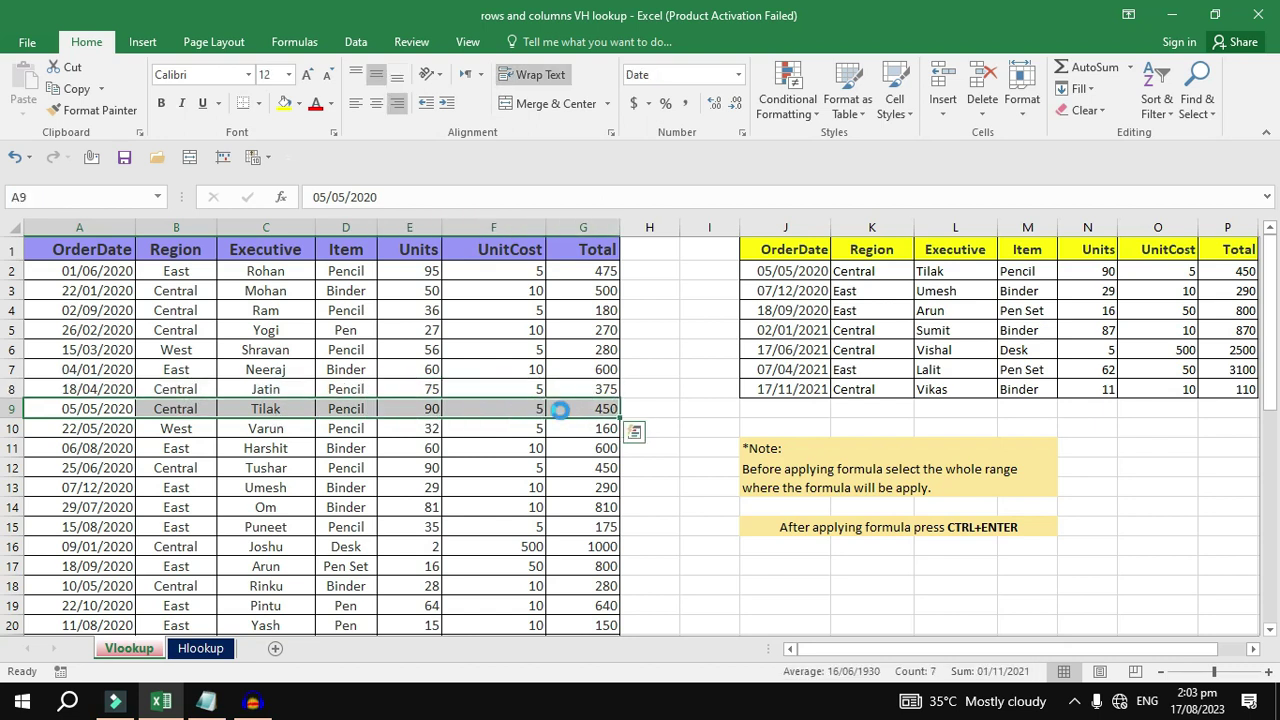
key("ctrl+b")
left_click(525, 448)
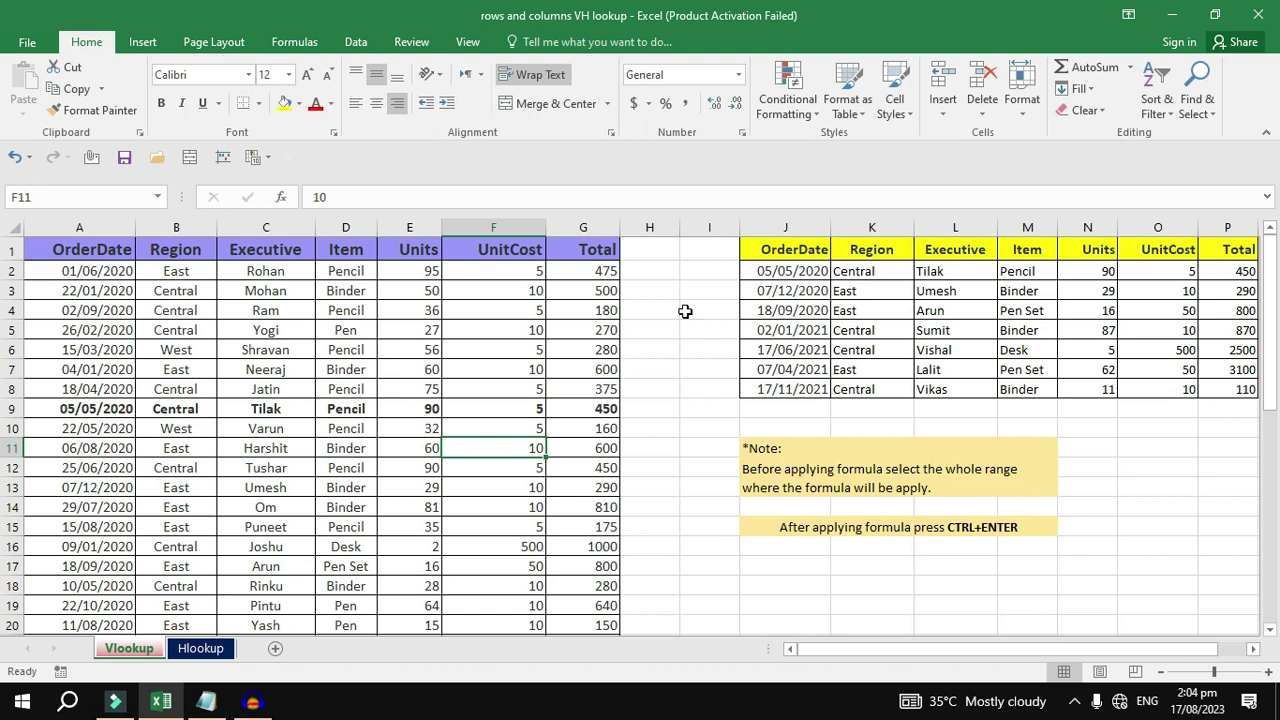
left_click(808, 273)
left_click(874, 270)
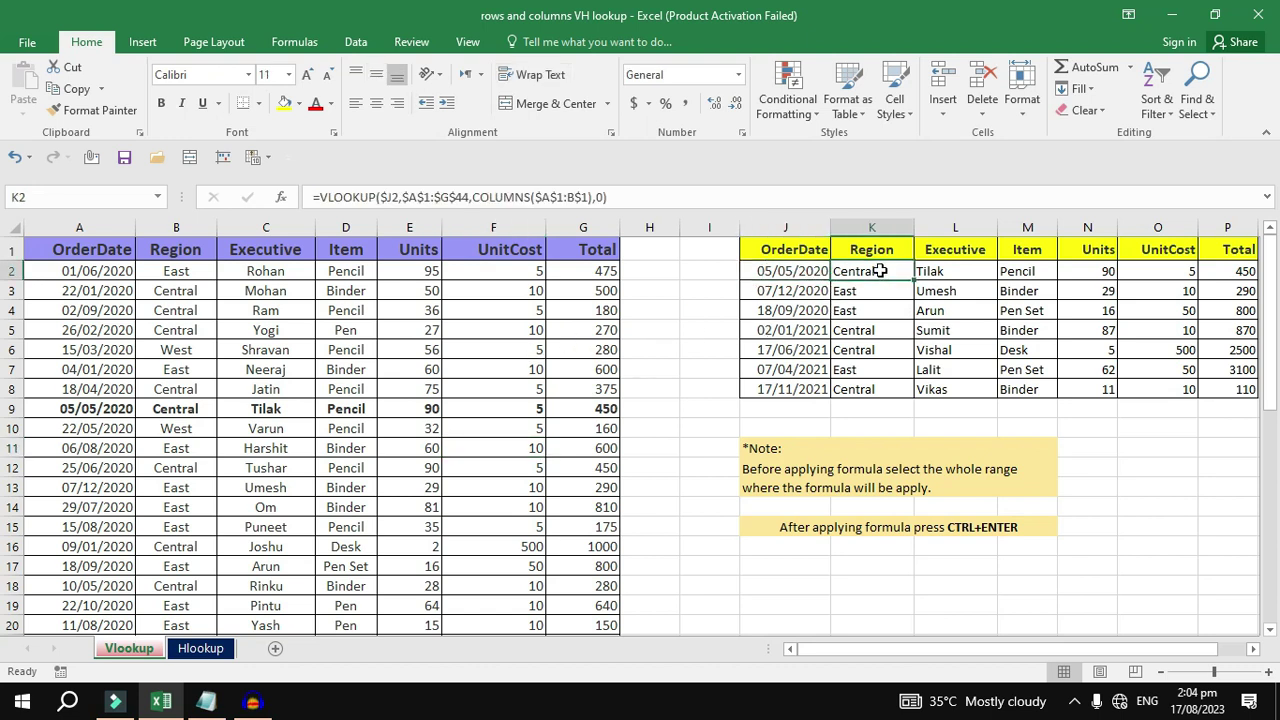
left_click(973, 264)
left_click(1025, 262)
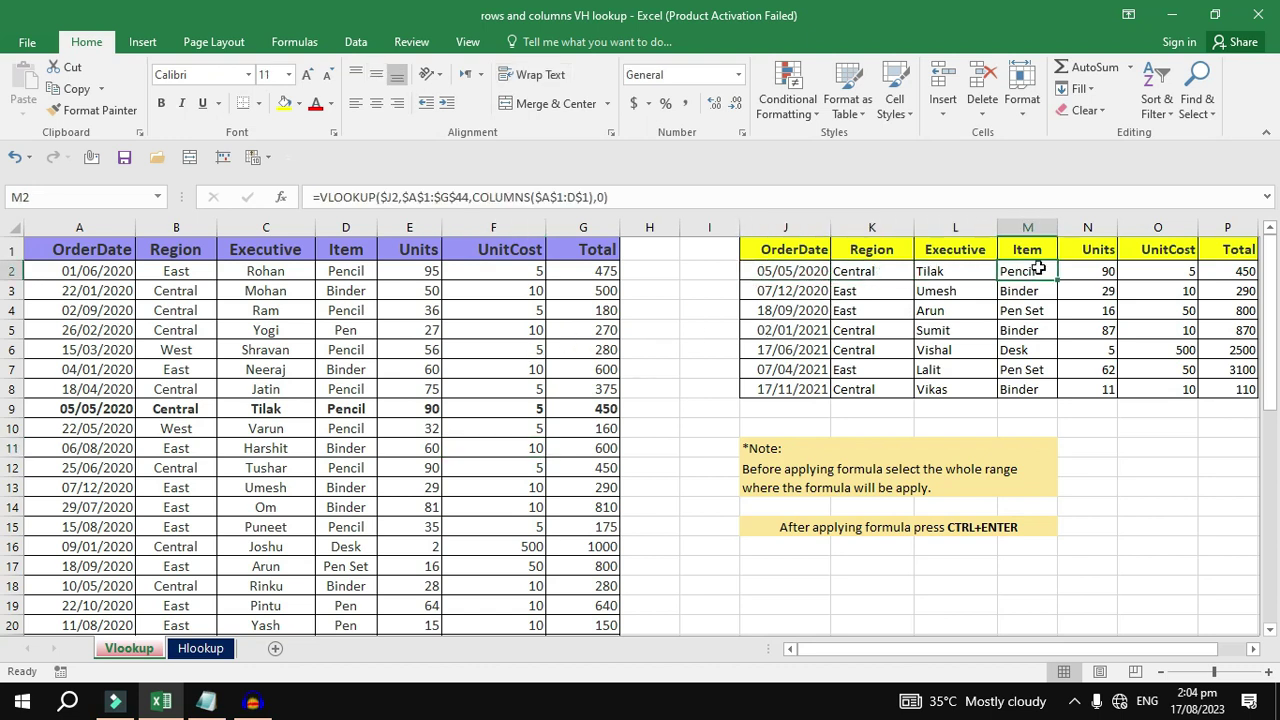
left_click(1086, 271)
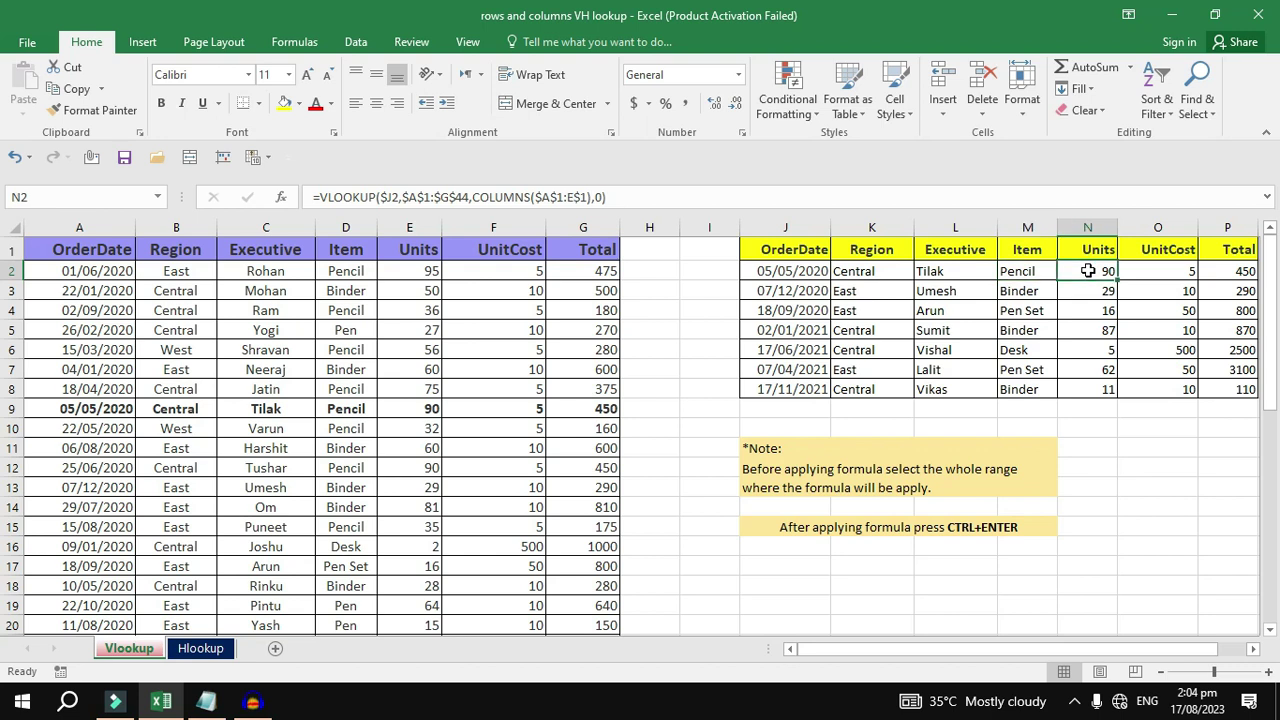
left_click(1175, 272)
left_click(1222, 268)
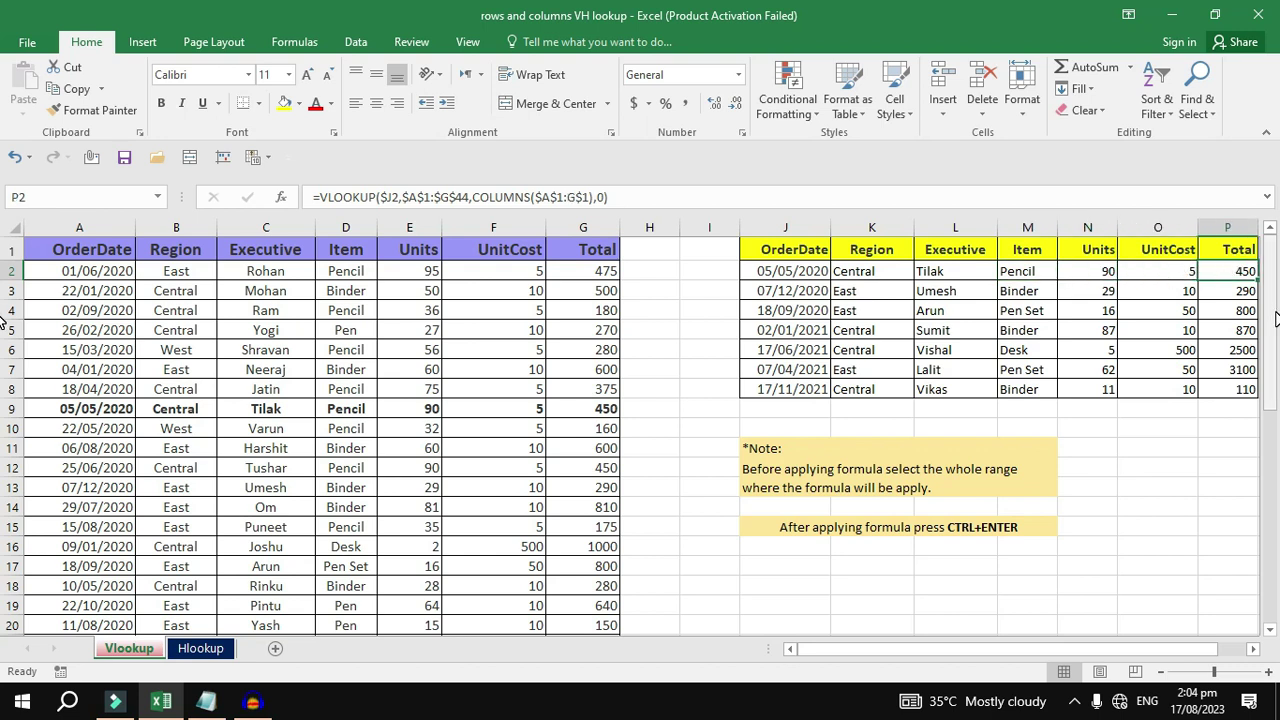
left_click_drag(104, 408, 605, 412)
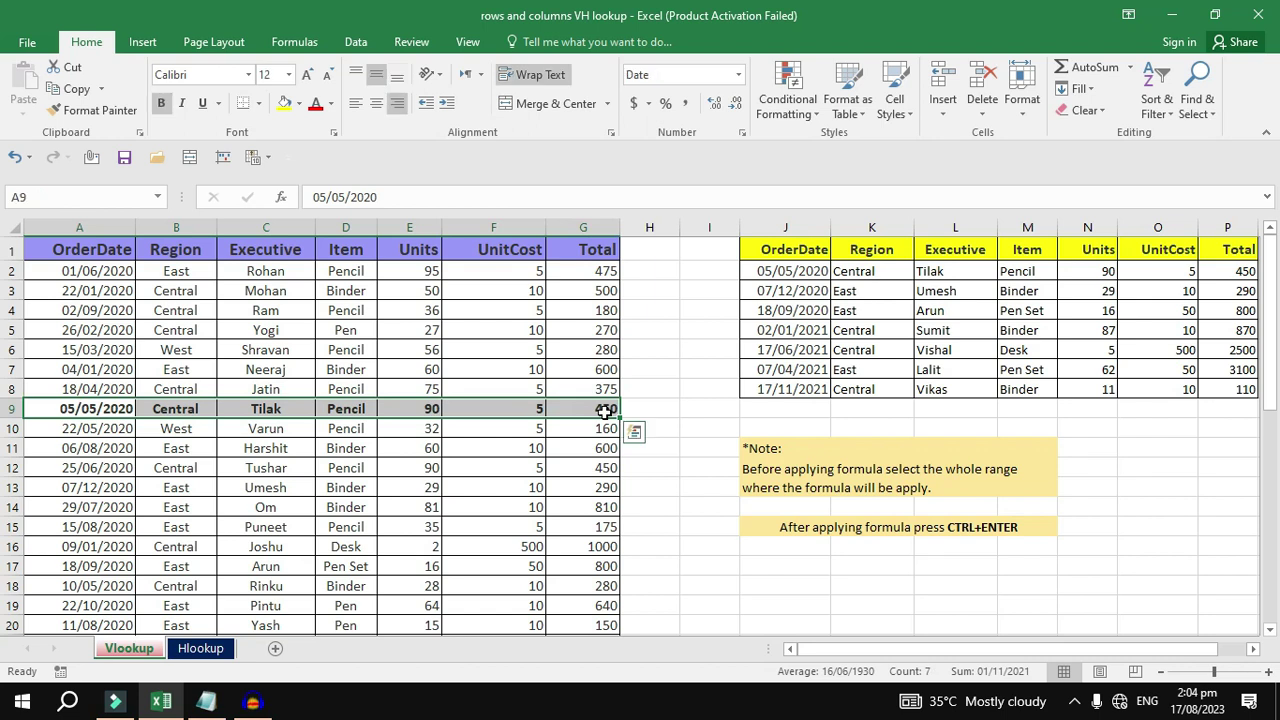
left_click(1227, 389)
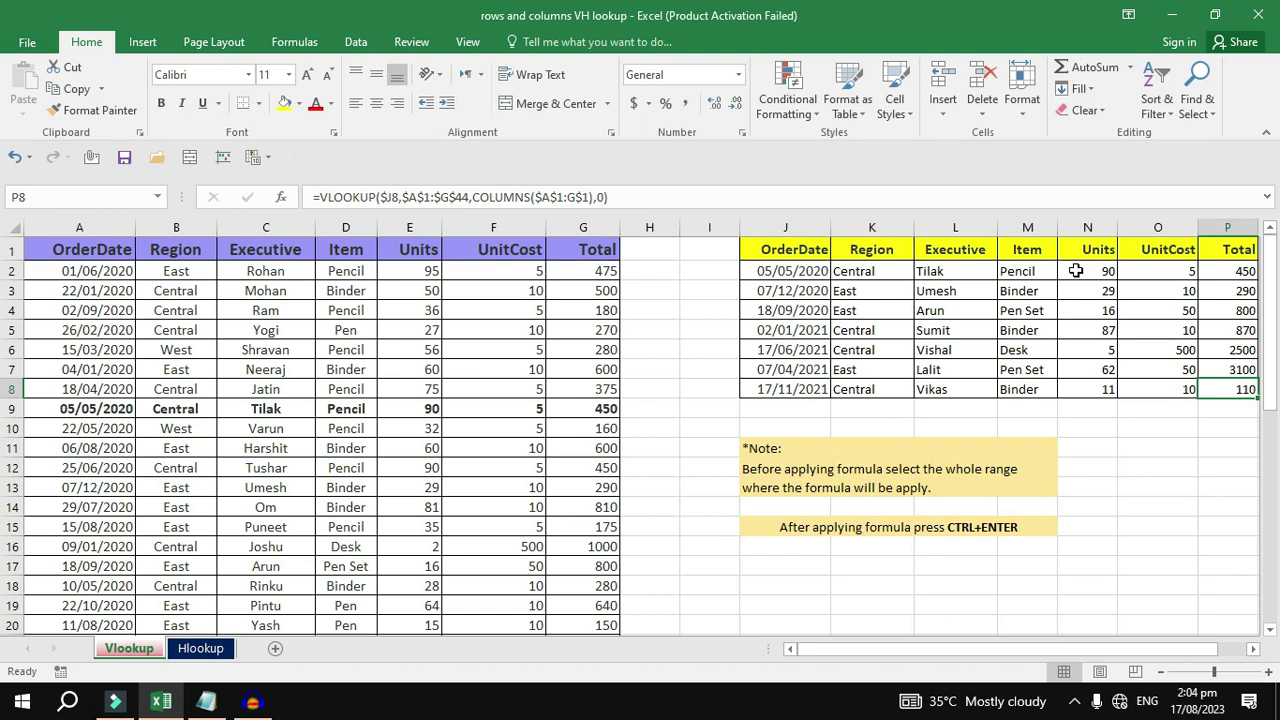
double_click(1050, 288)
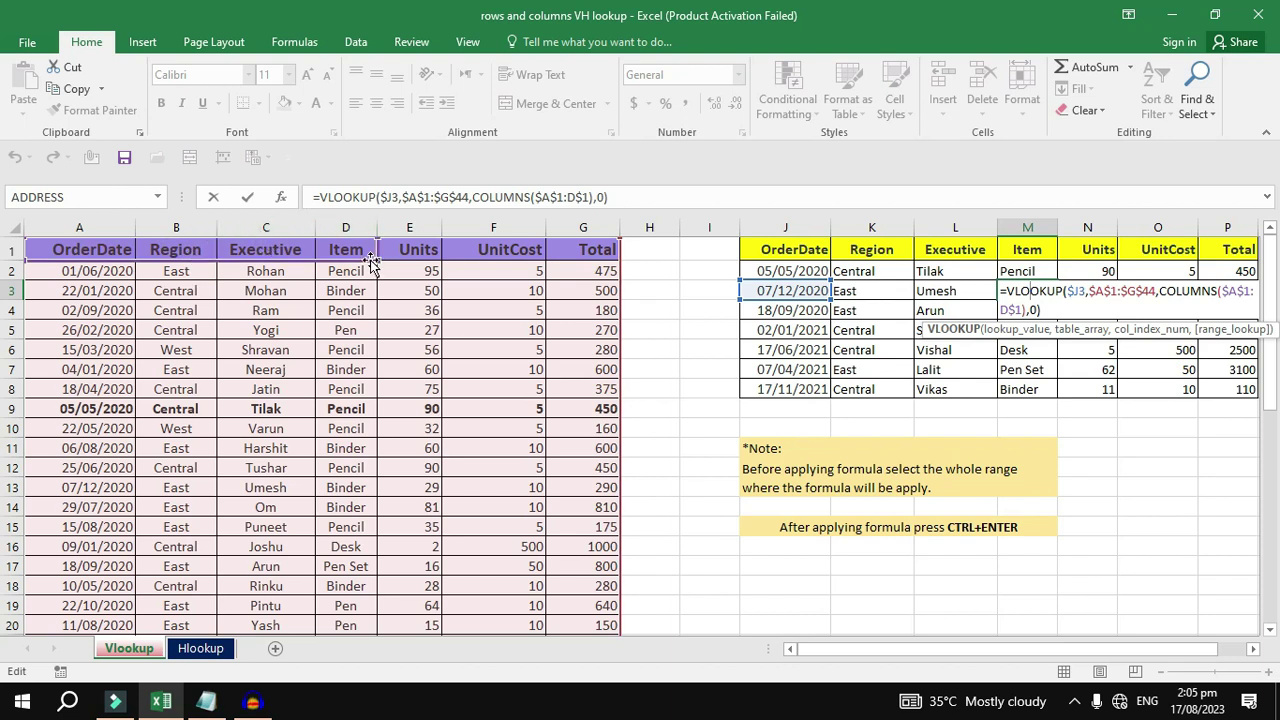
key("Return")
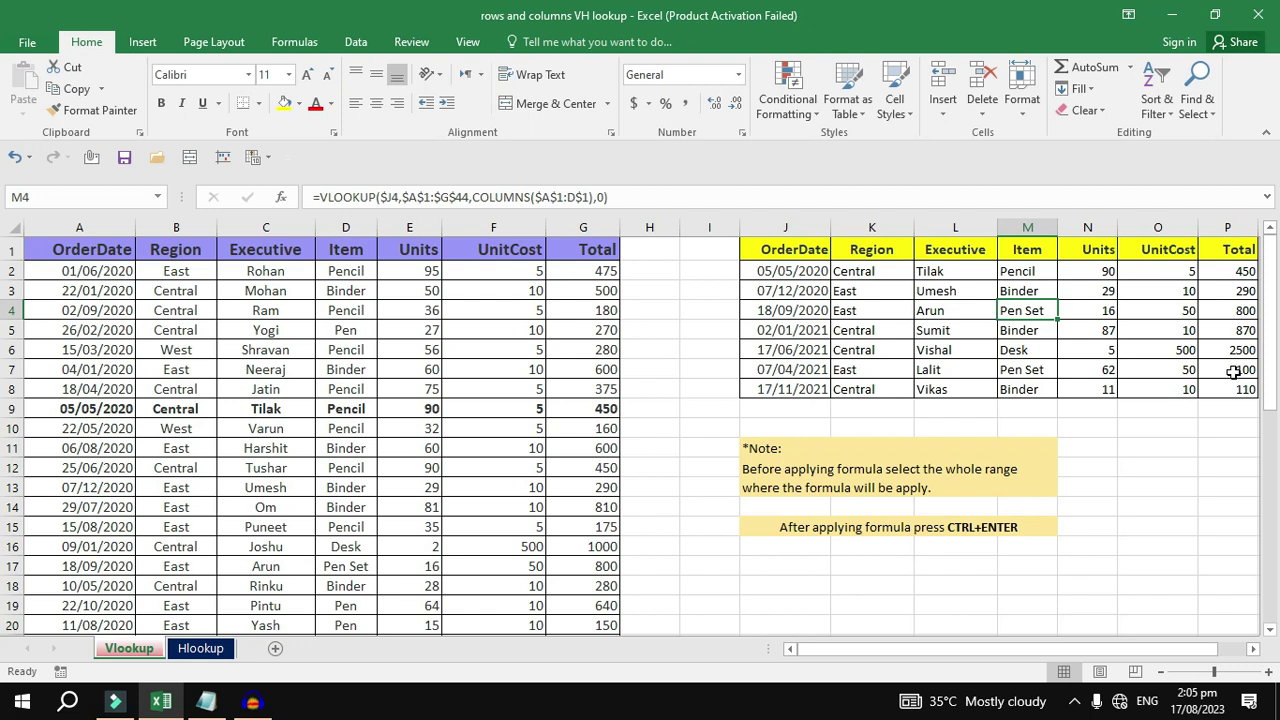
double_click(1233, 371)
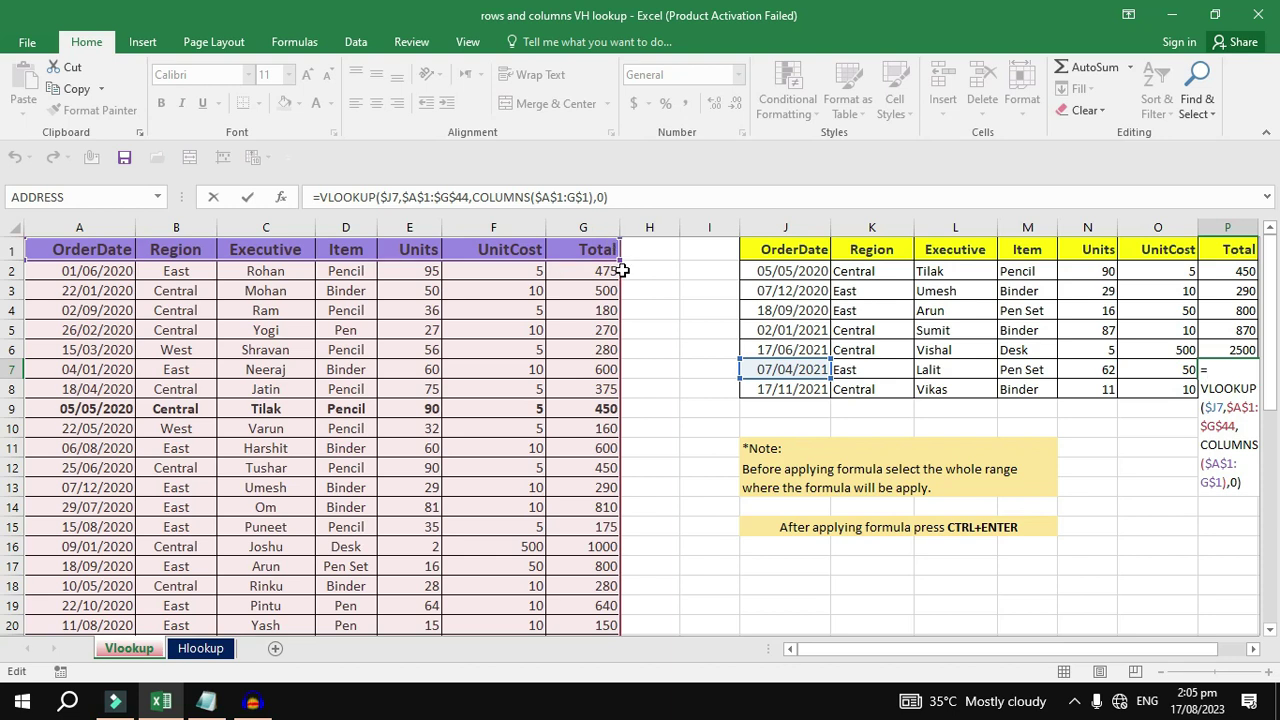
key("ctrl+Return")
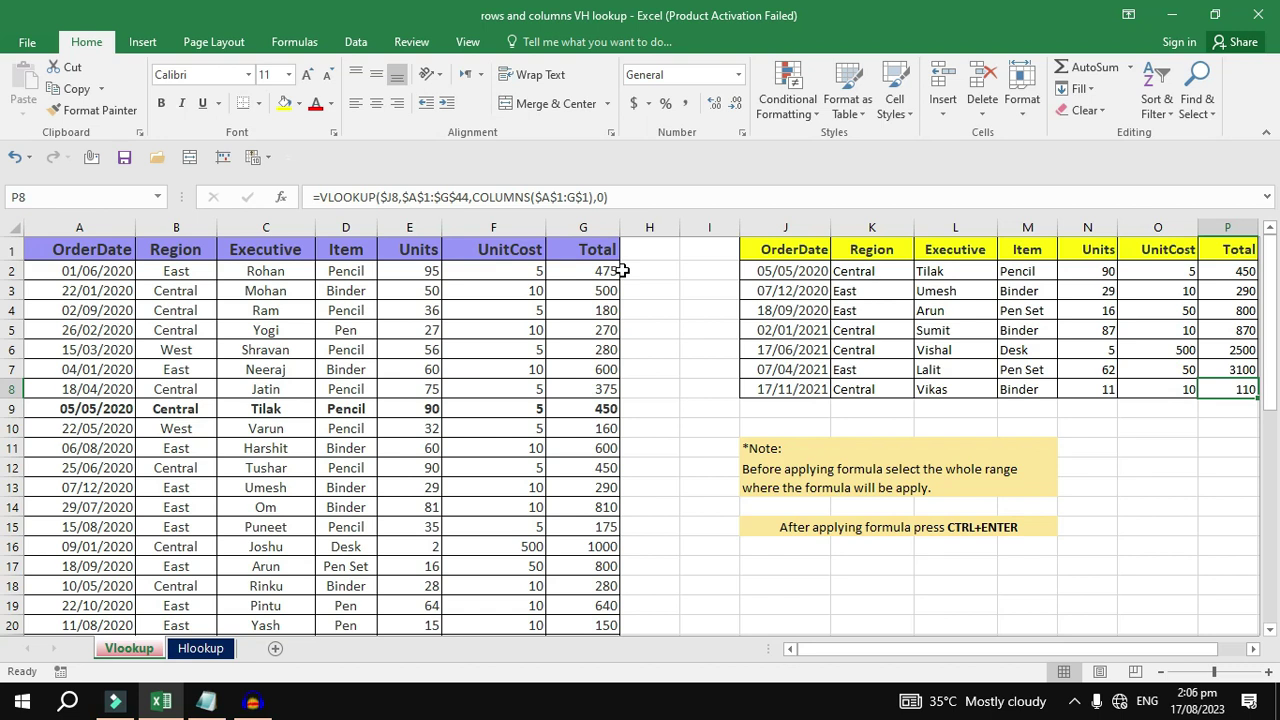
left_click(559, 451)
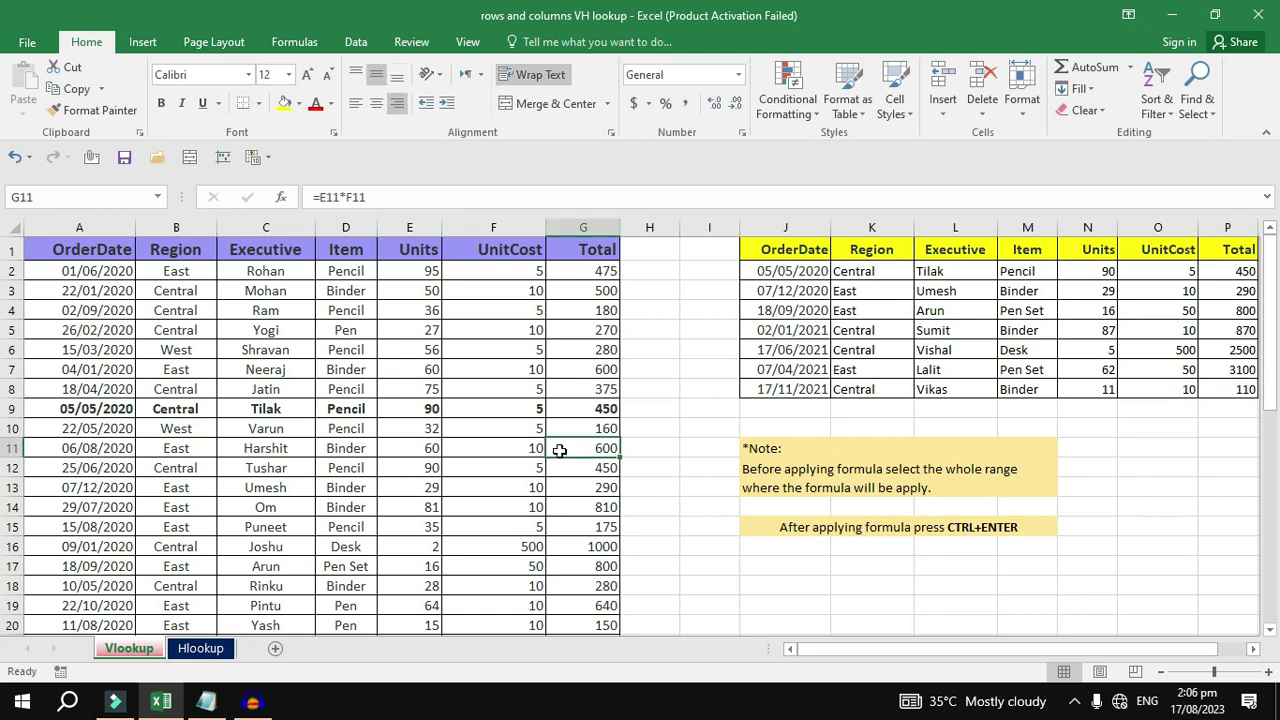
- Switch to the Hlookup sheet and review the Employee Name and Department rows and IDs 110, 106, 101, 108, 102, 104
left_click(203, 649)
left_click(662, 502)
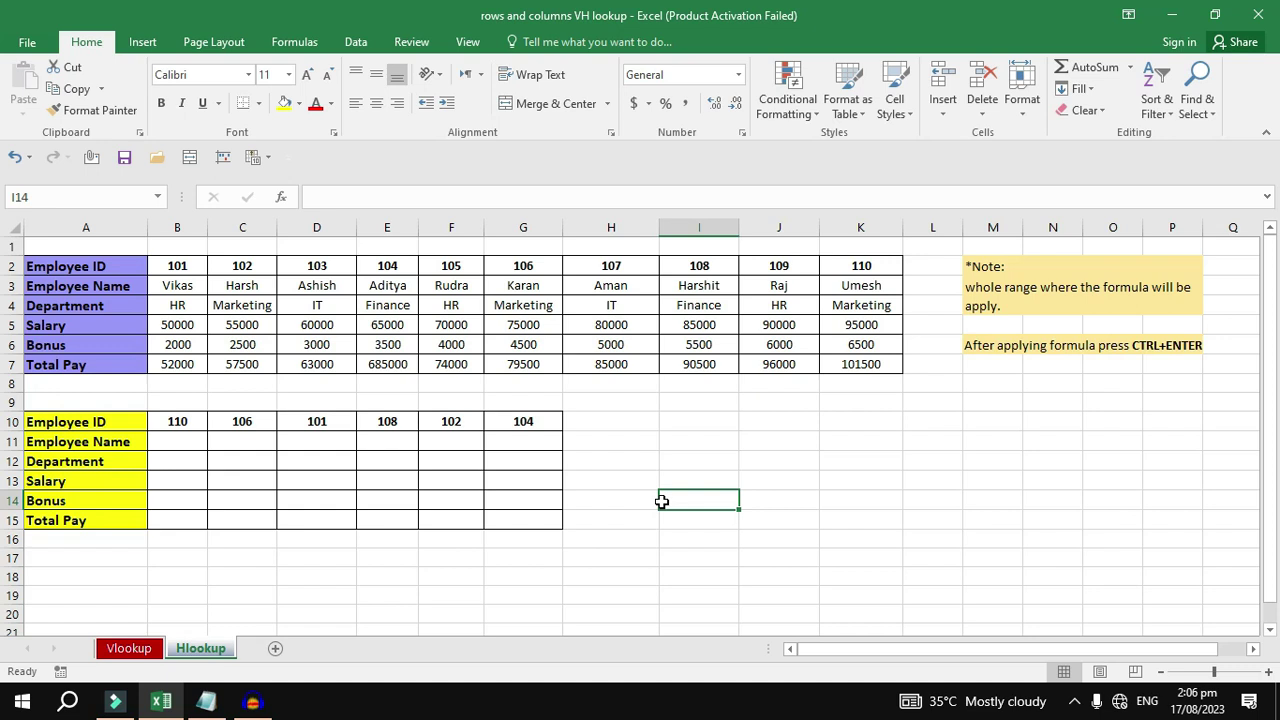
left_click_drag(52, 286, 865, 287)
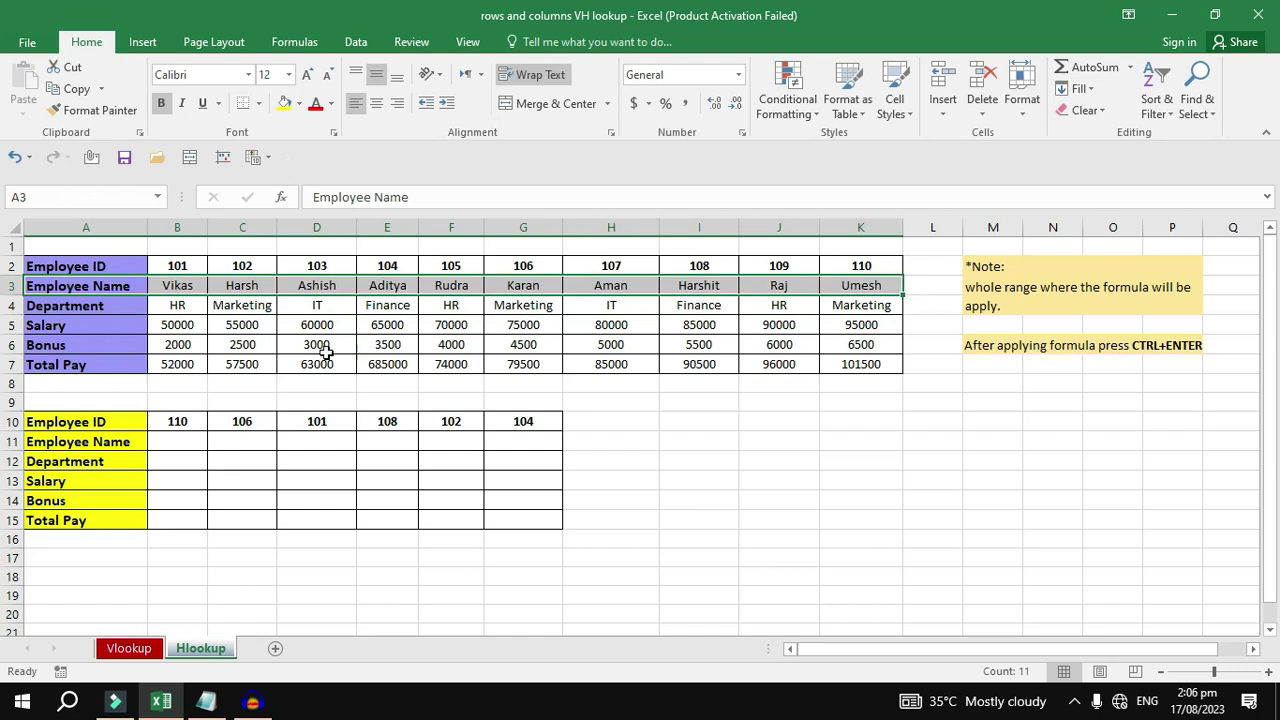
left_click_drag(75, 307, 862, 305)
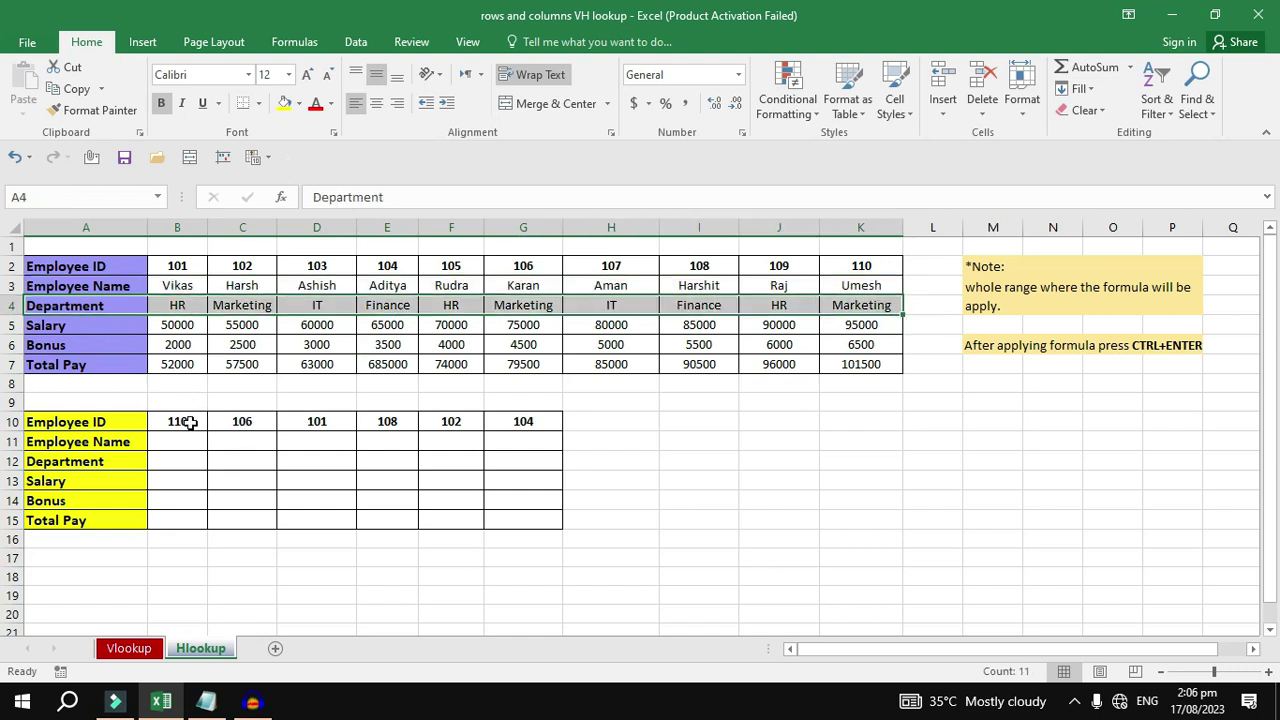
left_click_drag(183, 421, 526, 424)
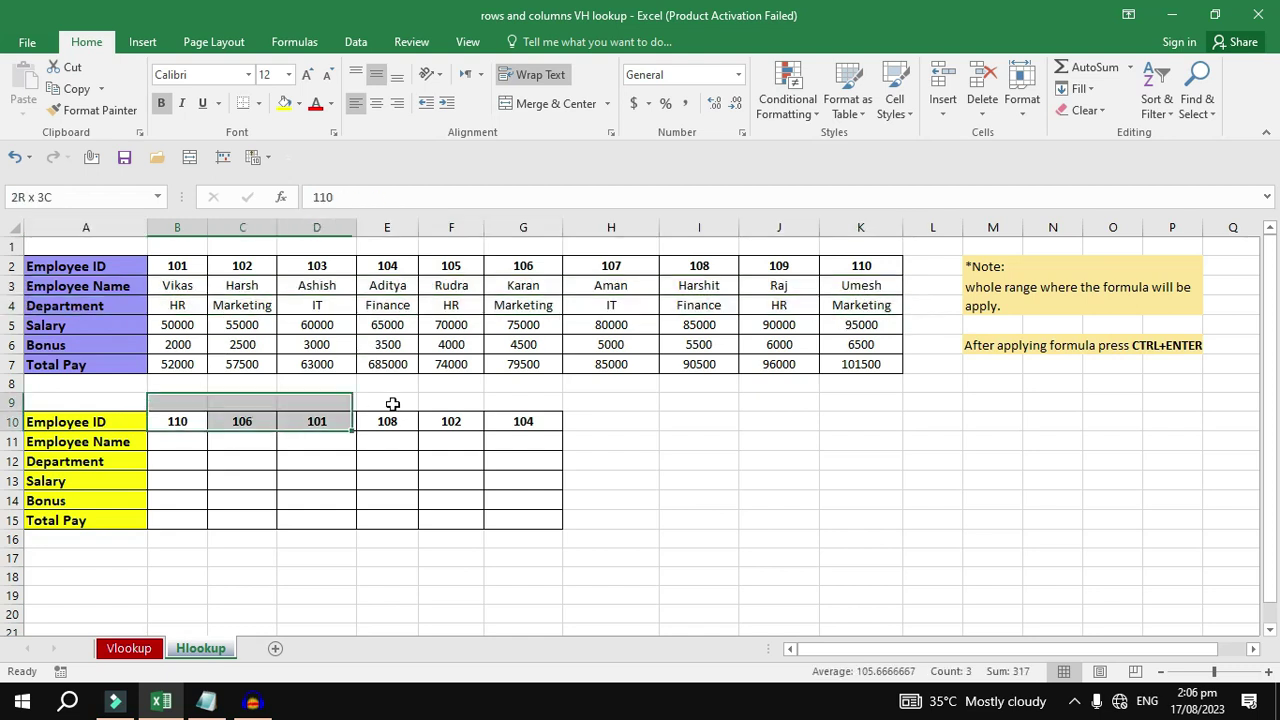
left_click_drag(192, 442, 191, 517)
left_click(263, 440)
left_click(485, 443)
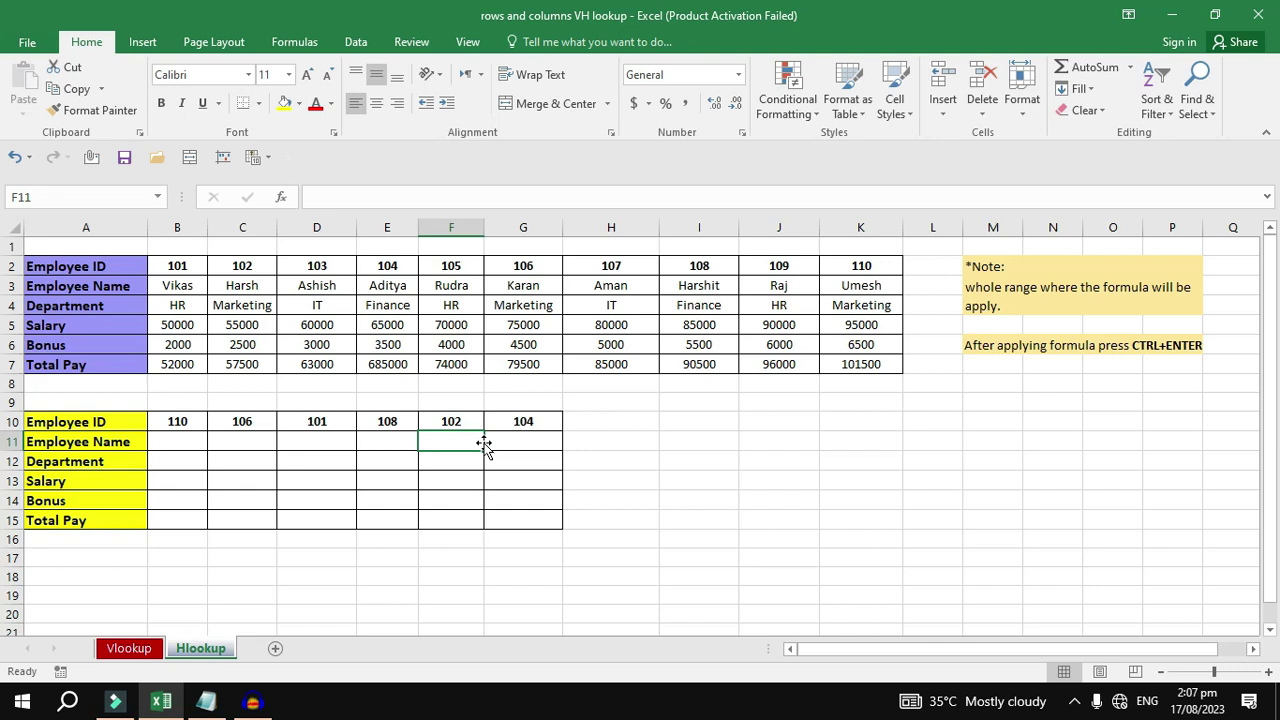
left_click(699, 461)
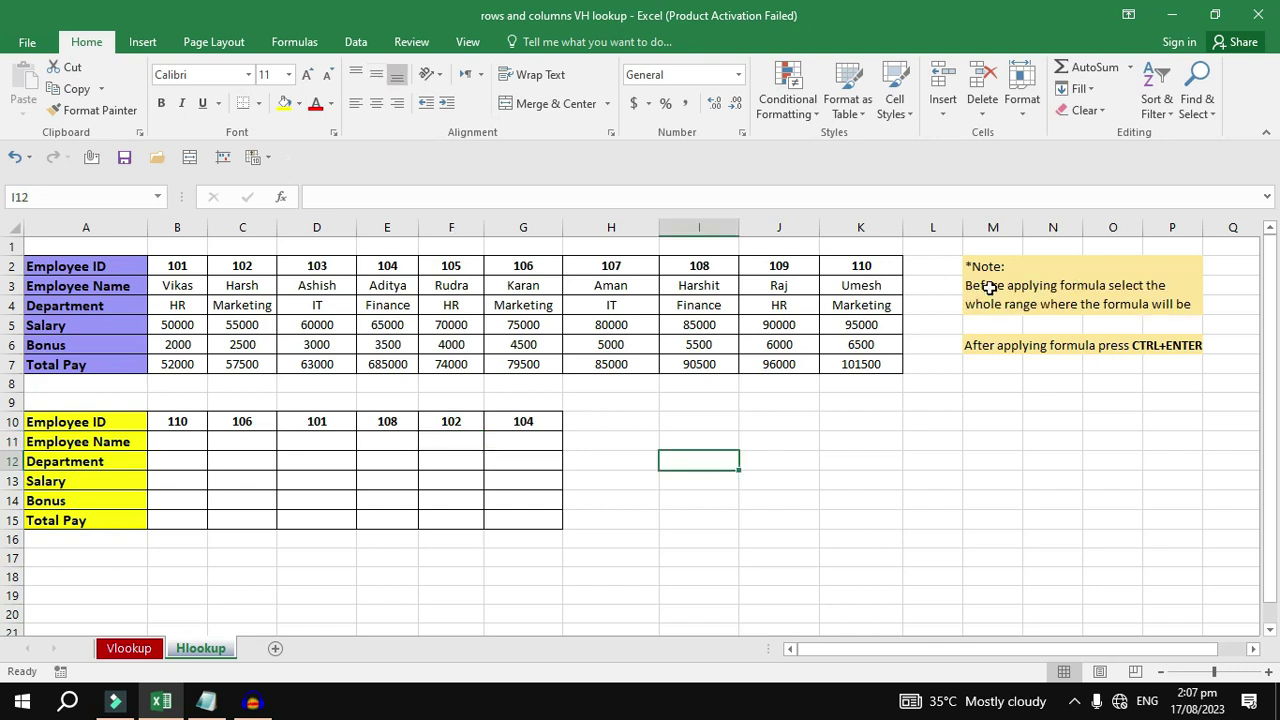
left_click(990, 292)
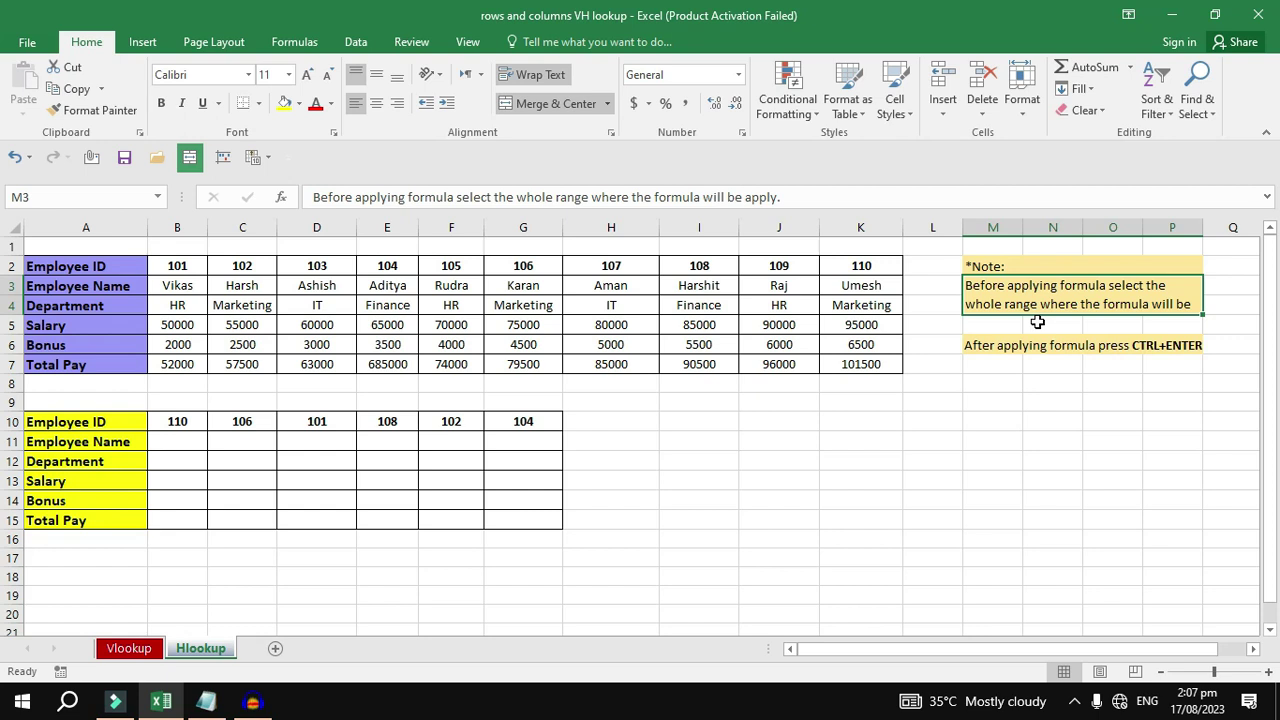
- Select B11:G15 and start =HLOOKUP with lookup value B10 and table A2:K7
left_click(200, 443)
left_click_drag(205, 446, 510, 509)
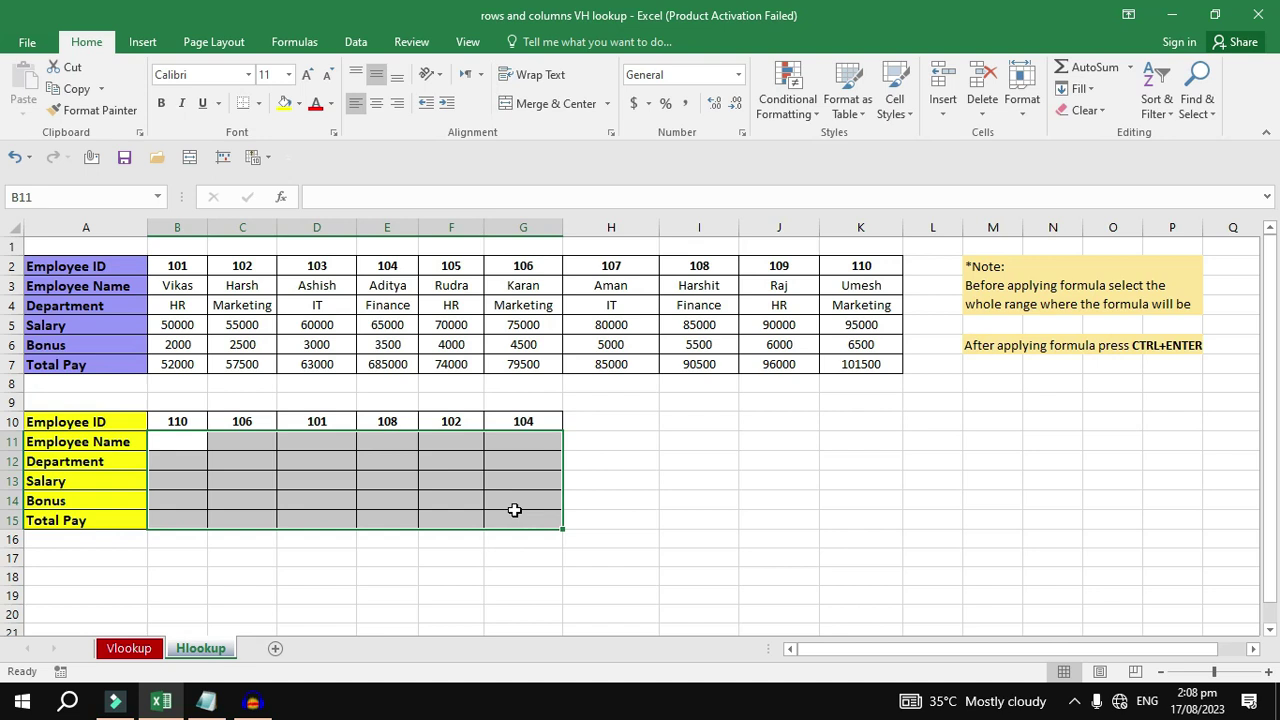
type("=hloo")
key("Tab")
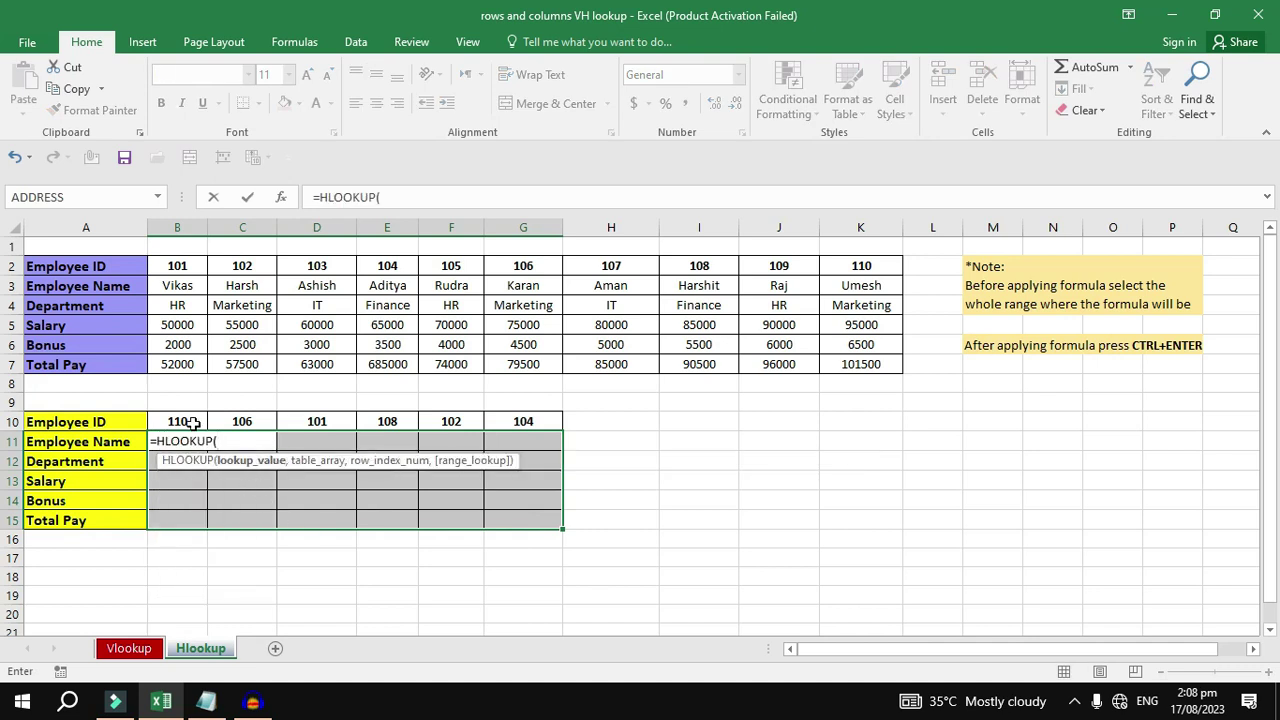
left_click(98, 443)
left_click(166, 420)
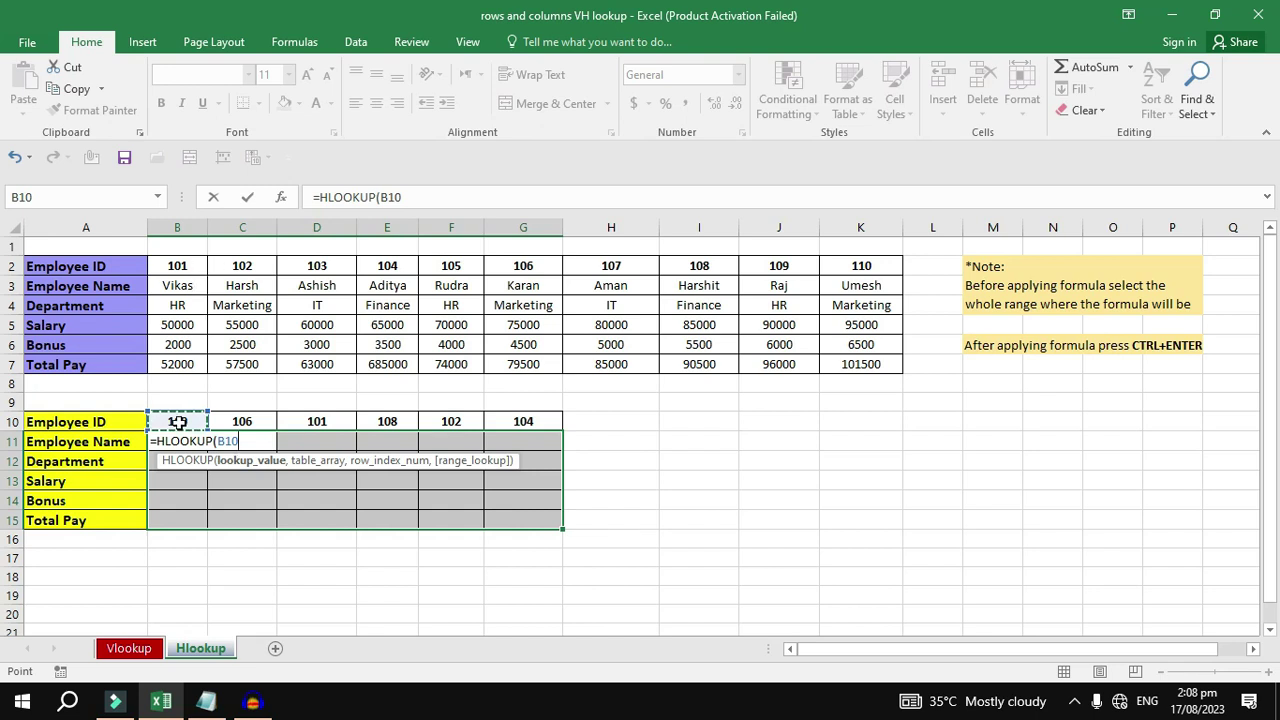
type(",")
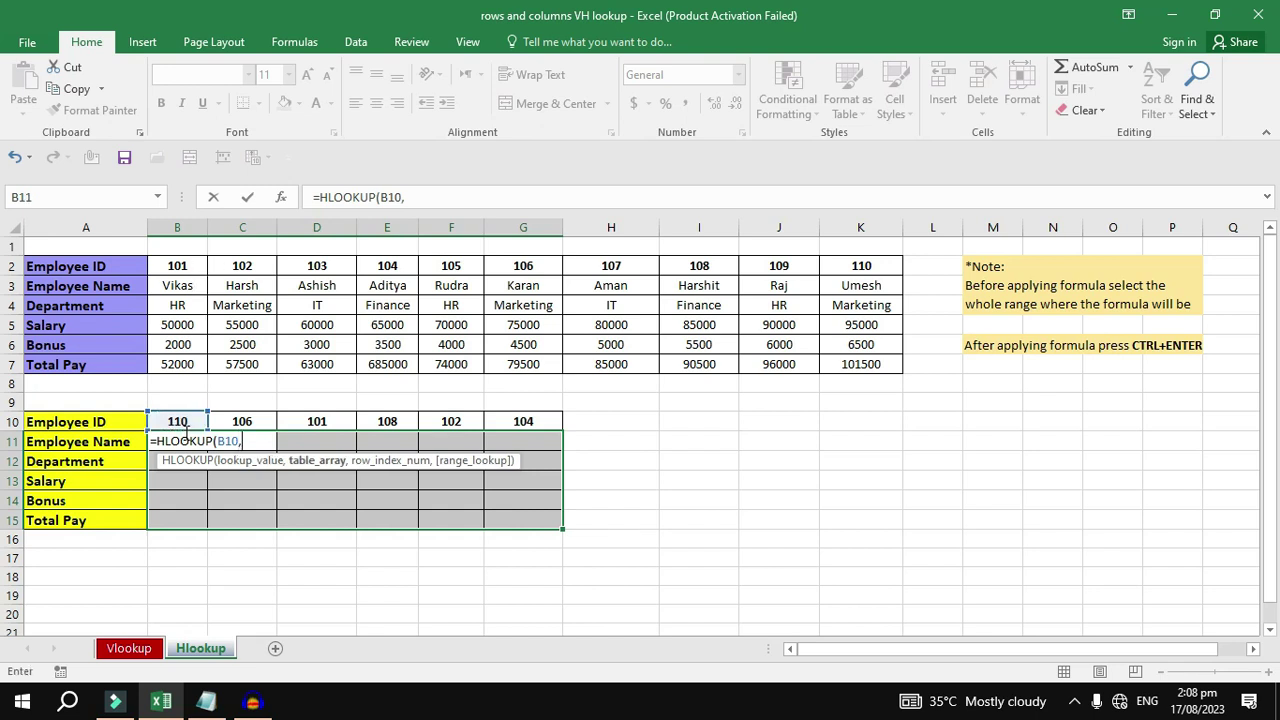
left_click_drag(42, 262, 900, 370)
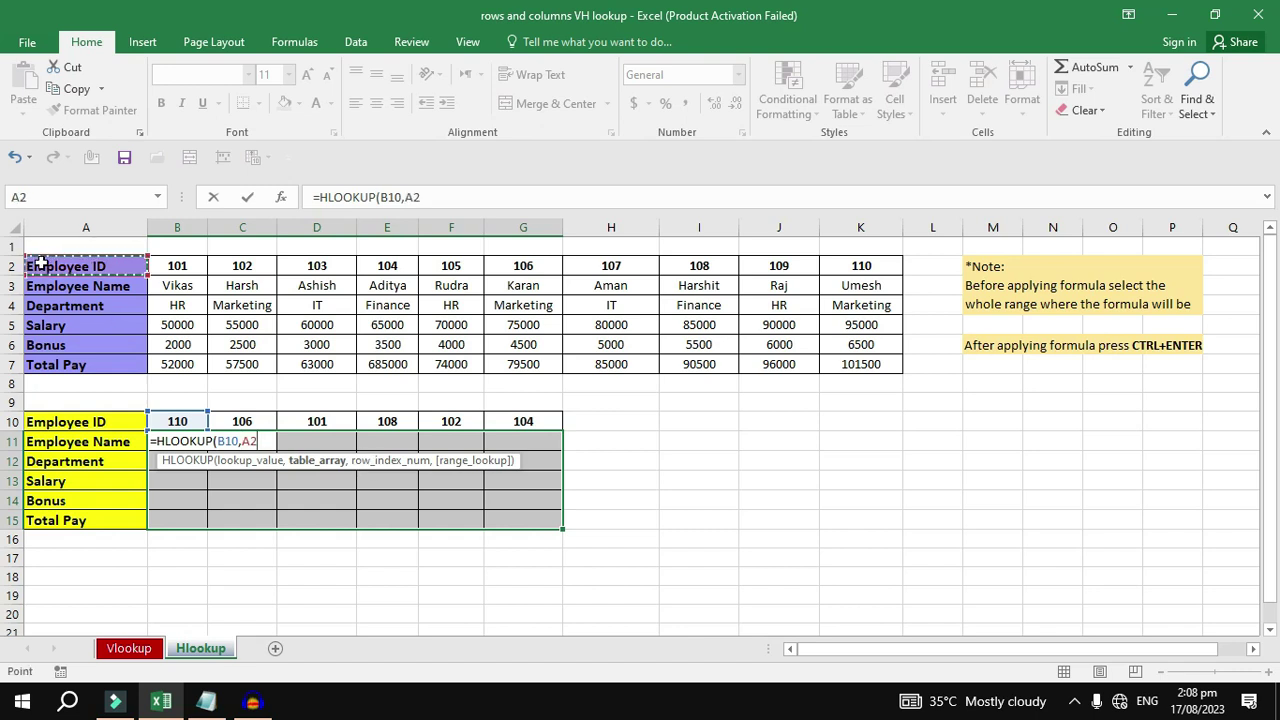
type(":K7,")
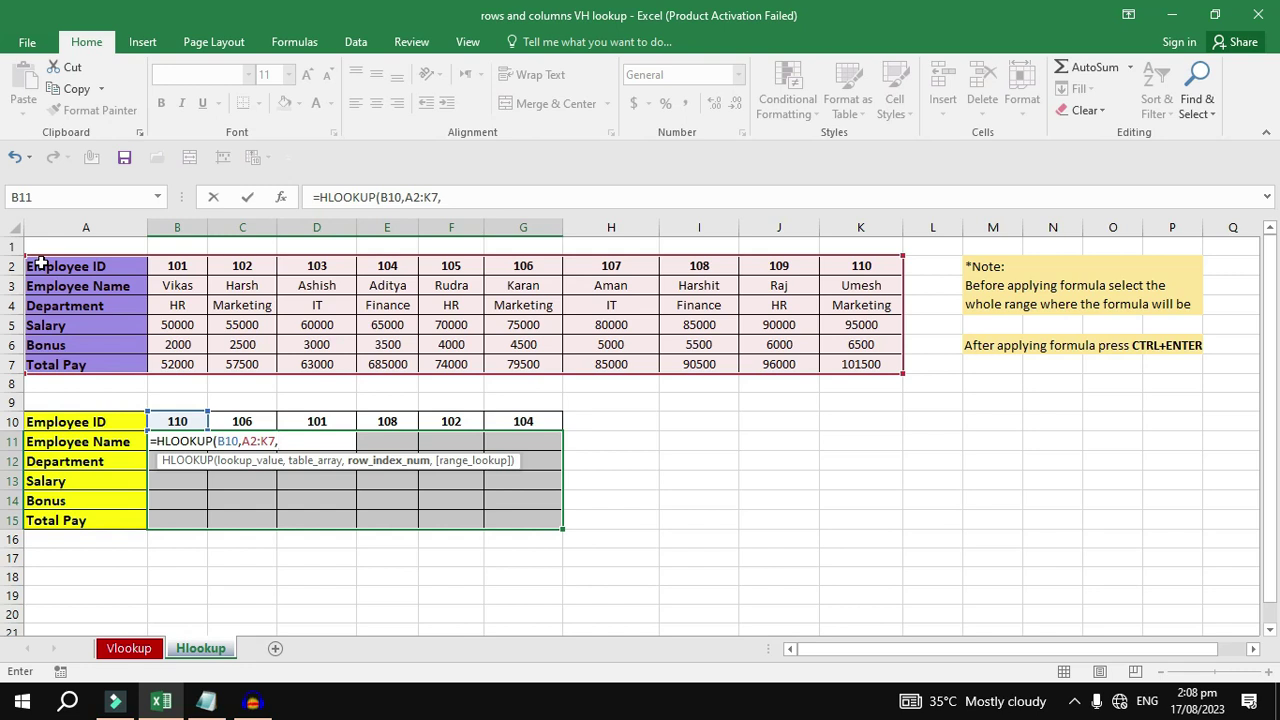
- Complete the row index as ROWS(A2:A3) with exact match 0 and fill all of B11:G15
type("rows")
key("Tab")
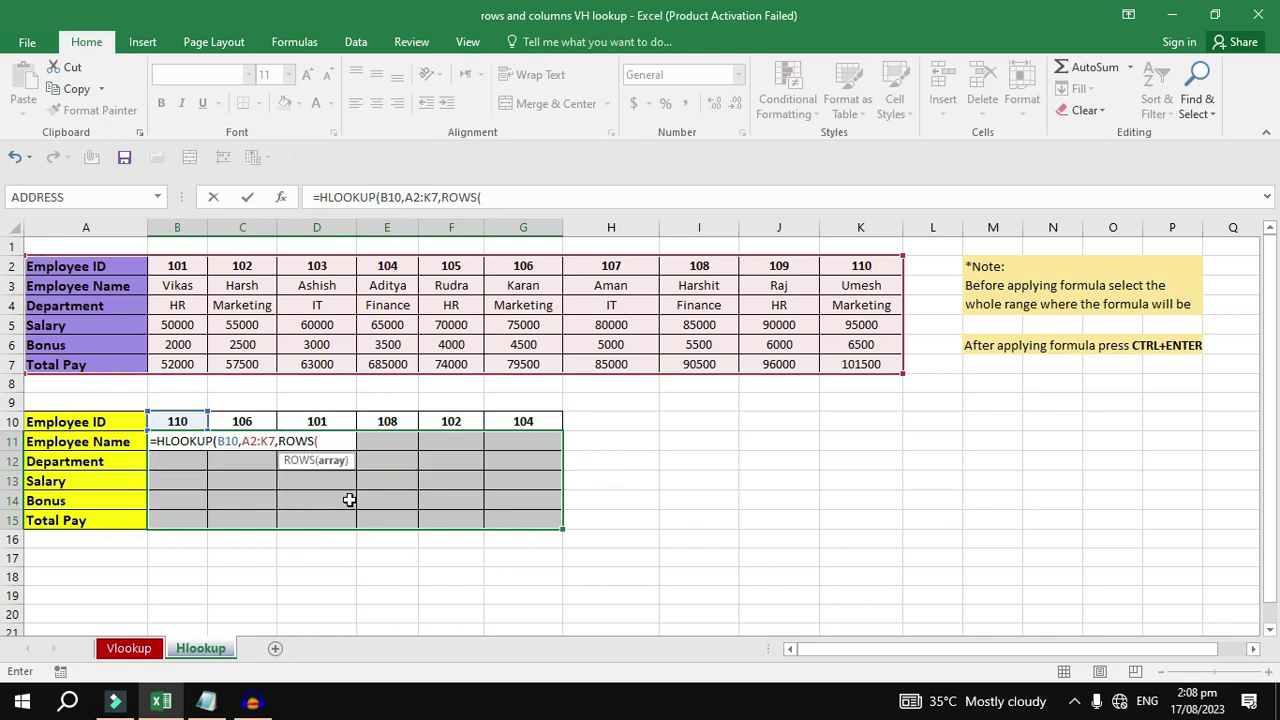
left_click(73, 265)
left_click_drag(73, 265, 72, 278)
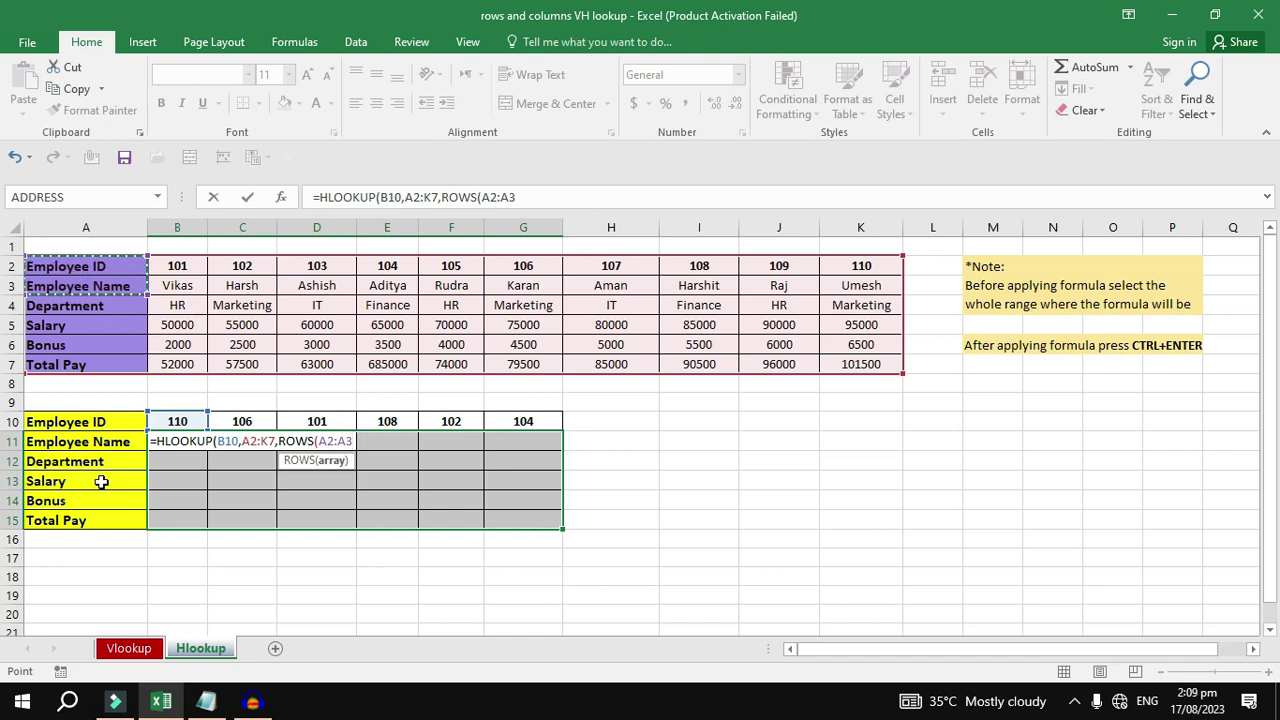
type(")")
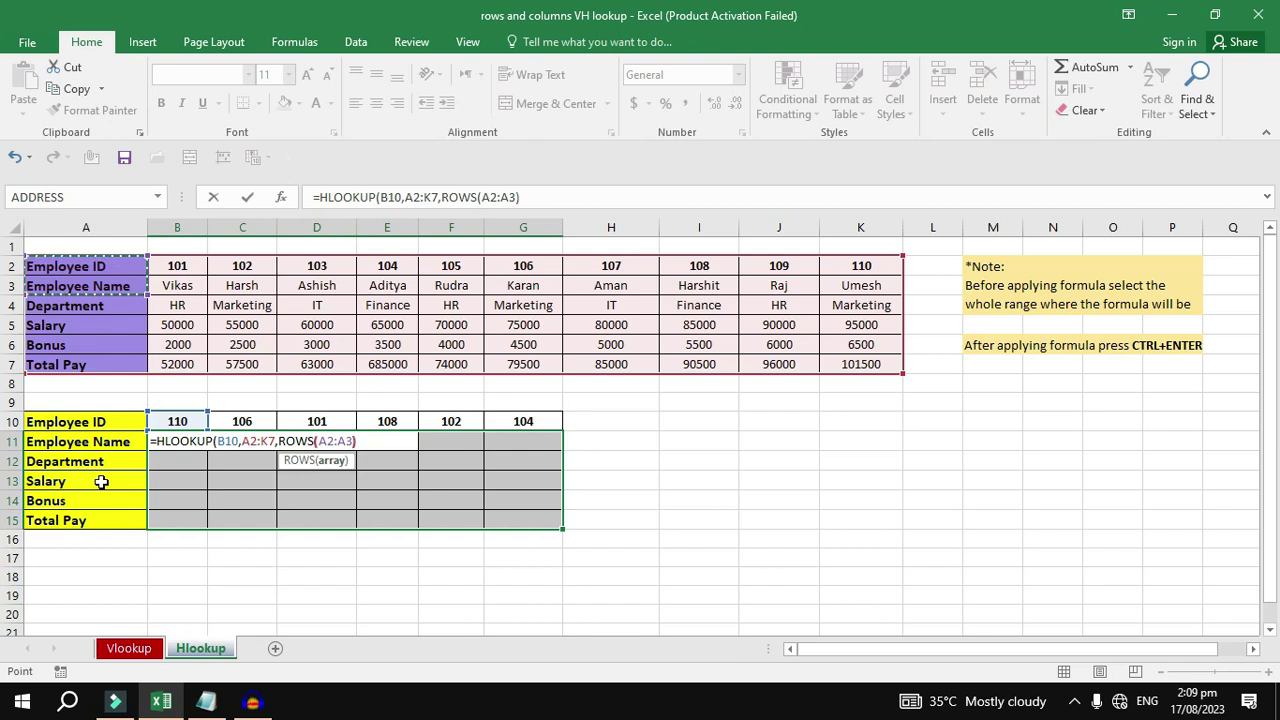
type(",0")
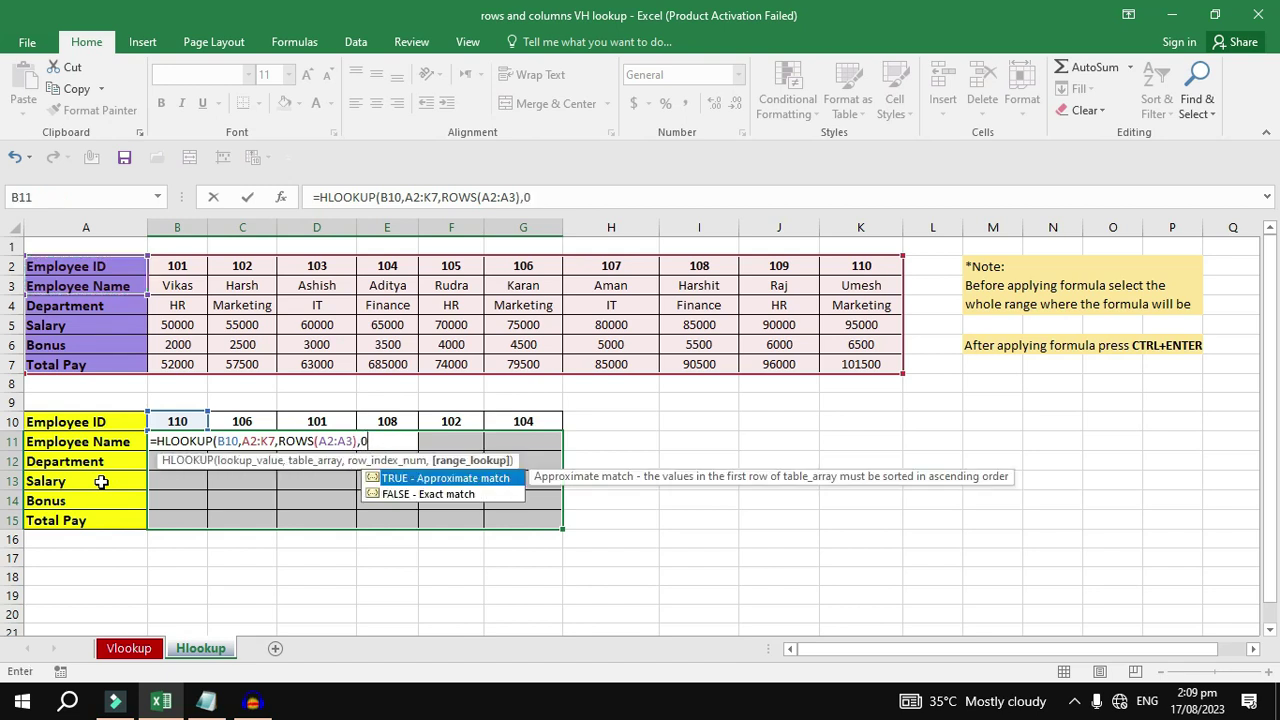
type(")")
key("ctrl+Return")
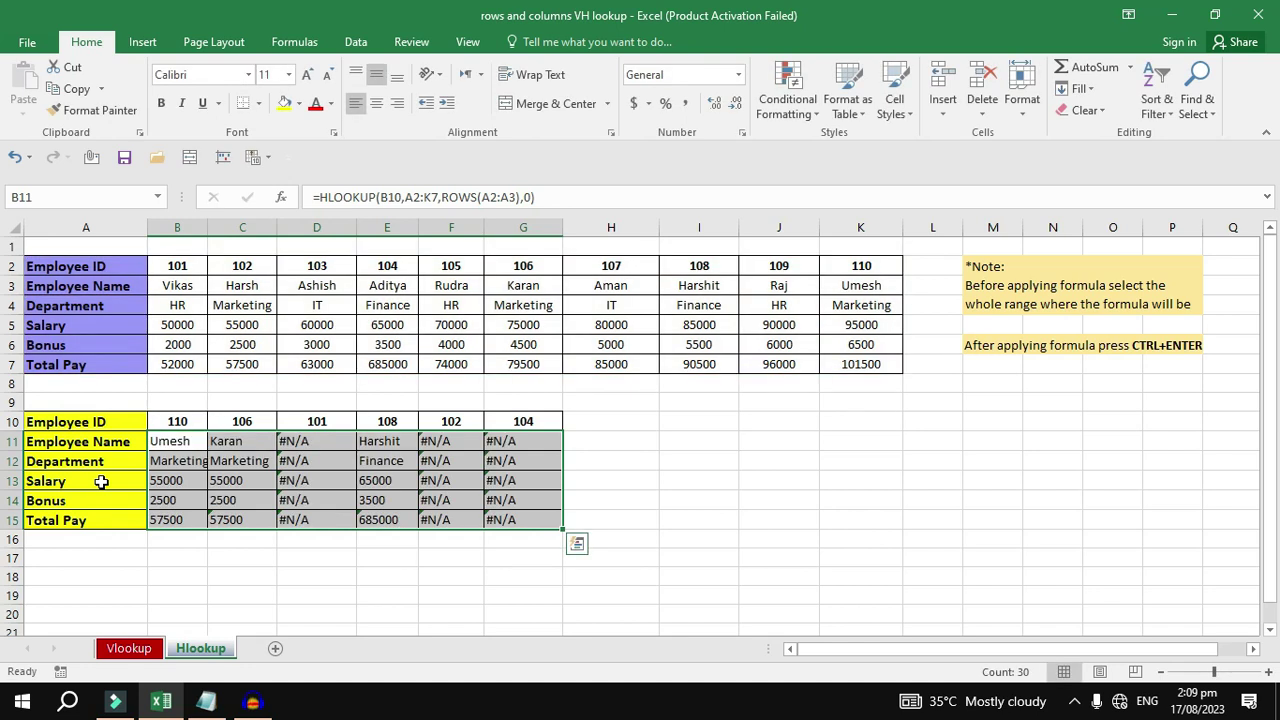
- Repoint G15's HLOOKUP table back to A2:K7, then reselect the B11:G15 grid
left_click(530, 520)
double_click(530, 520)
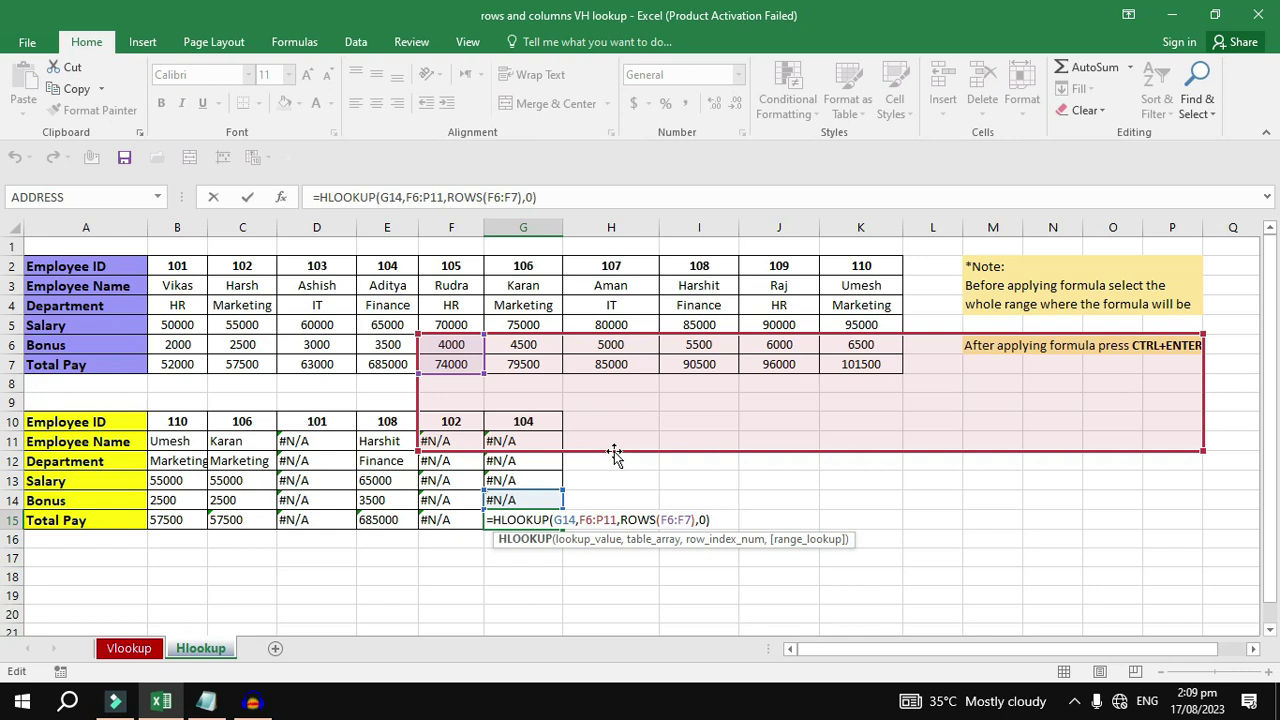
left_click_drag(860, 265, 170, 364)
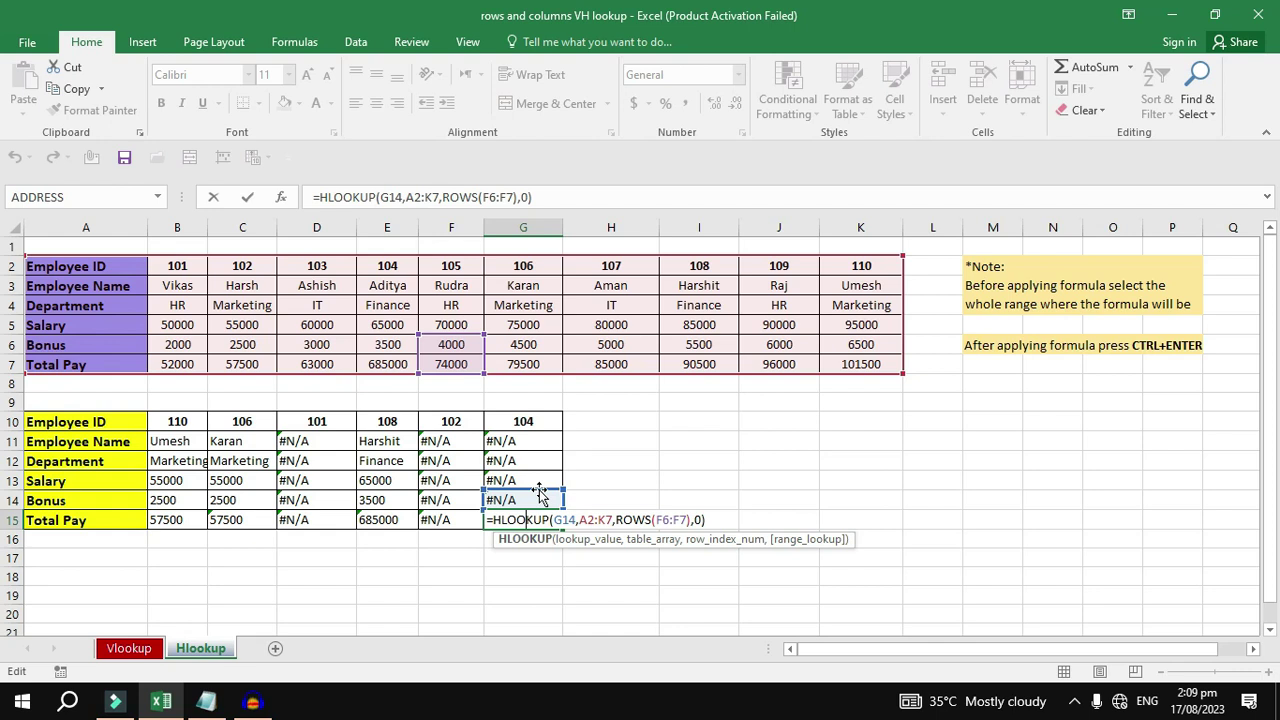
key("ctrl+Return")
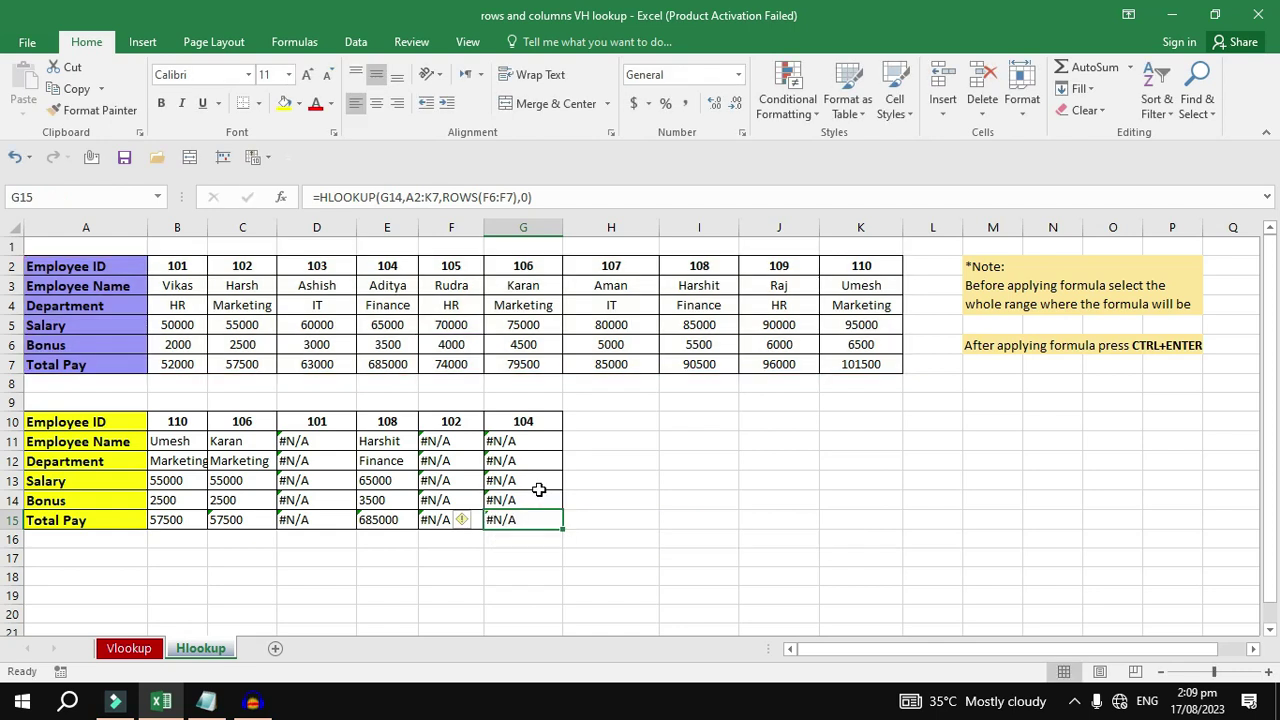
left_click_drag(190, 441, 506, 522)
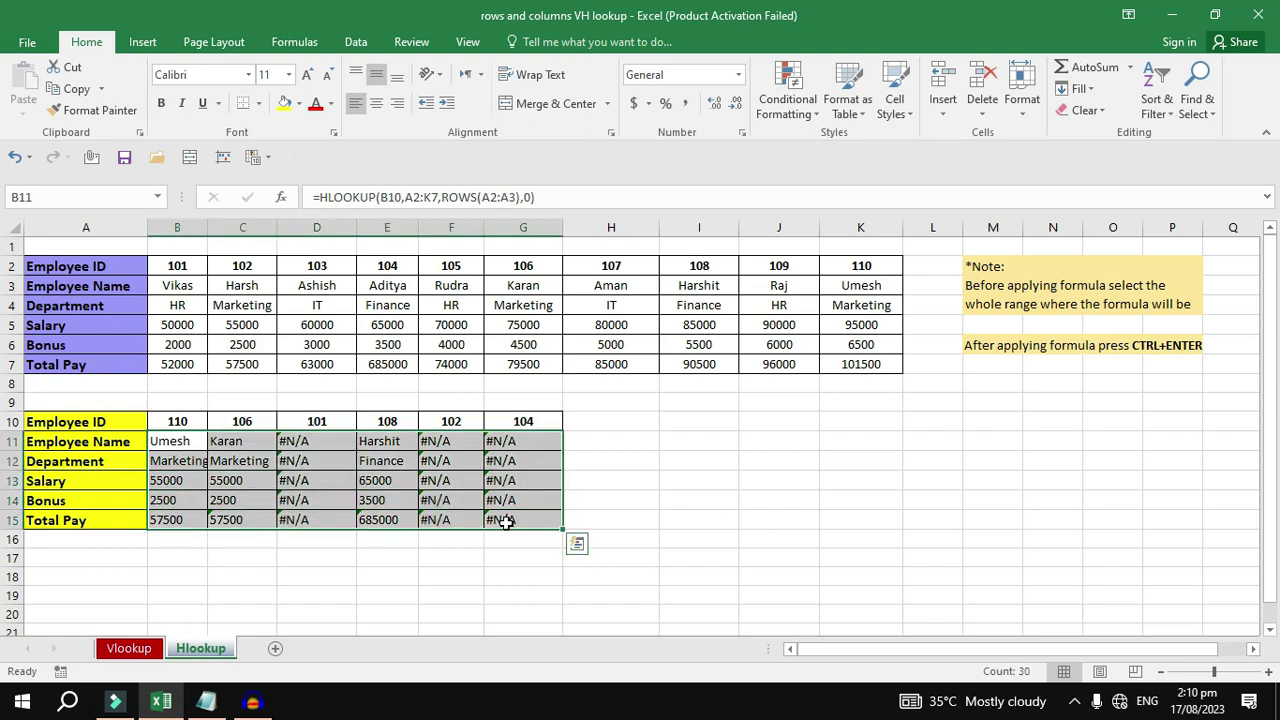
- Clear B11:G15 and start an HLOOKUP formula using B10 (employee ID 110) as the lookup value
key("Delete")
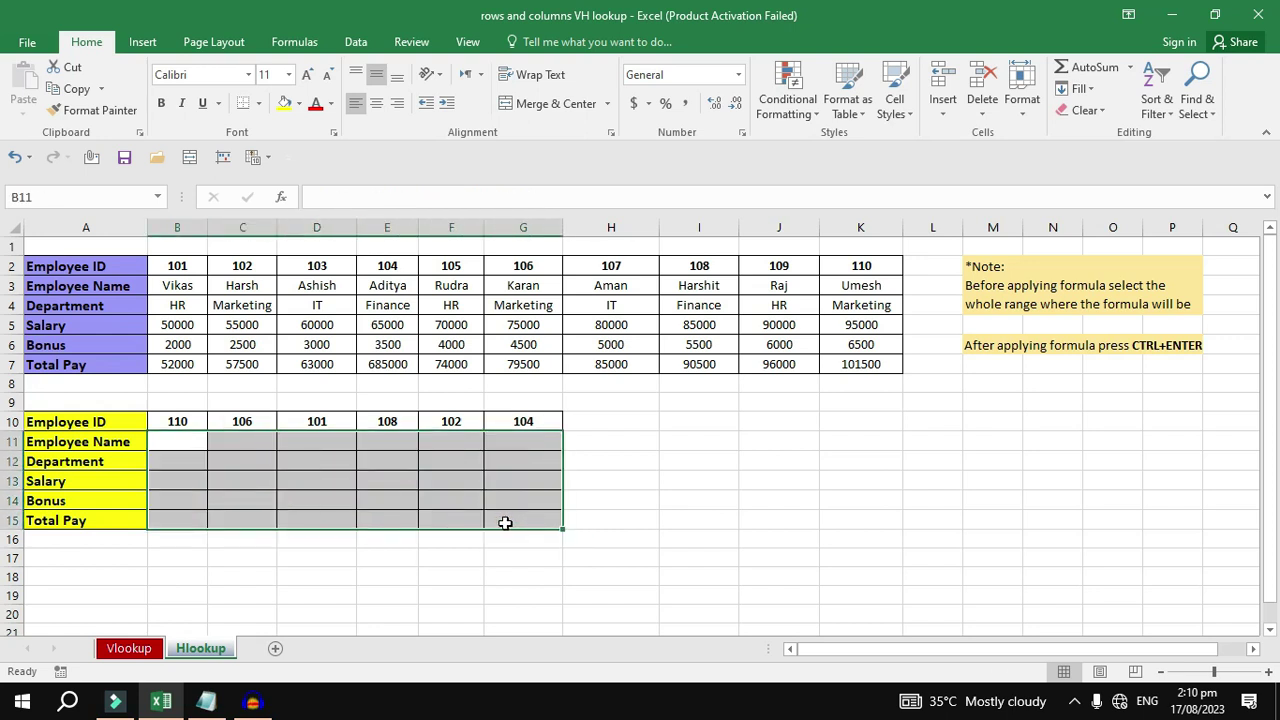
type("=HL")
key("Tab")
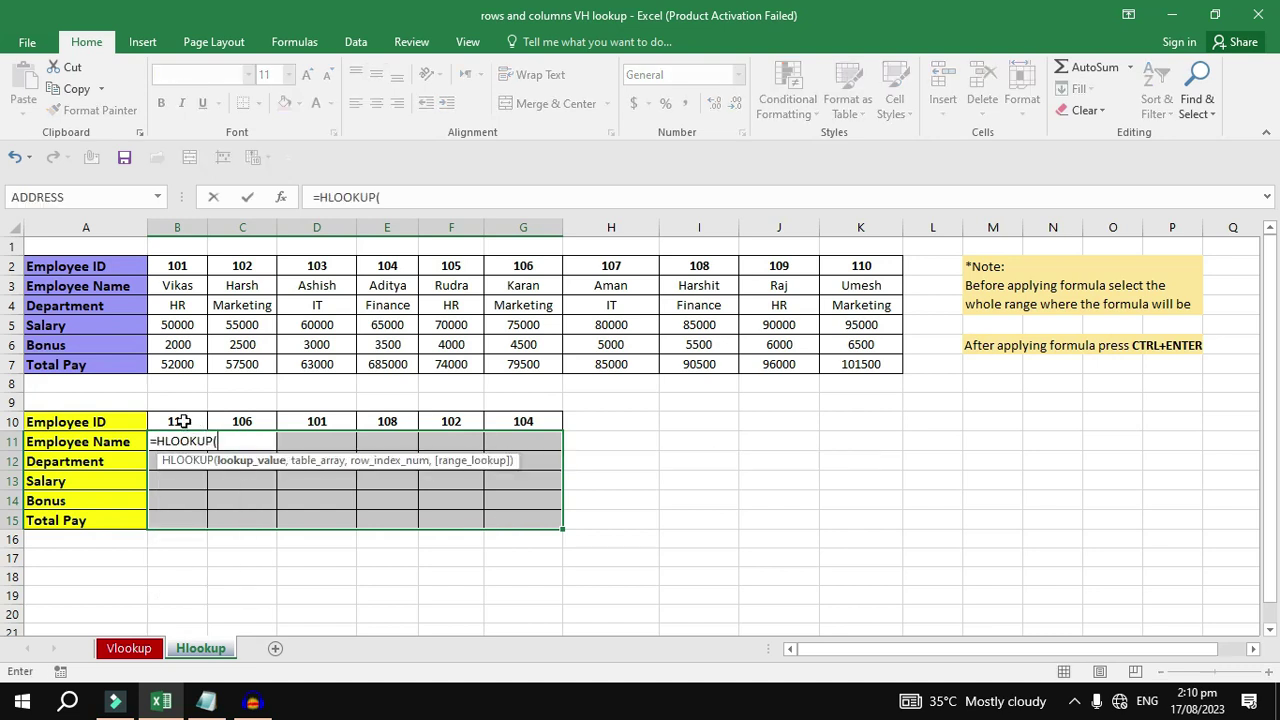
left_click(177, 421)
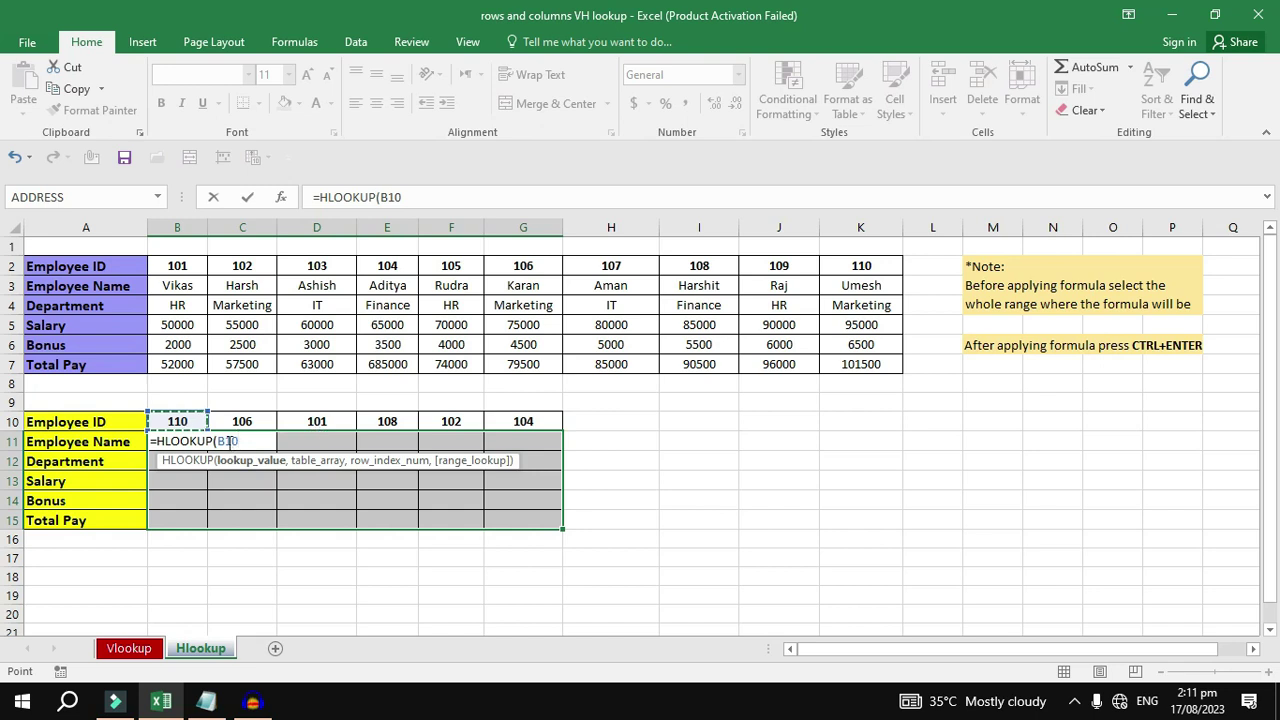
- Make the lookup value B$10 and set the table array to the locked range $A$2:$K$7
left_click(228, 441)
key("F4")
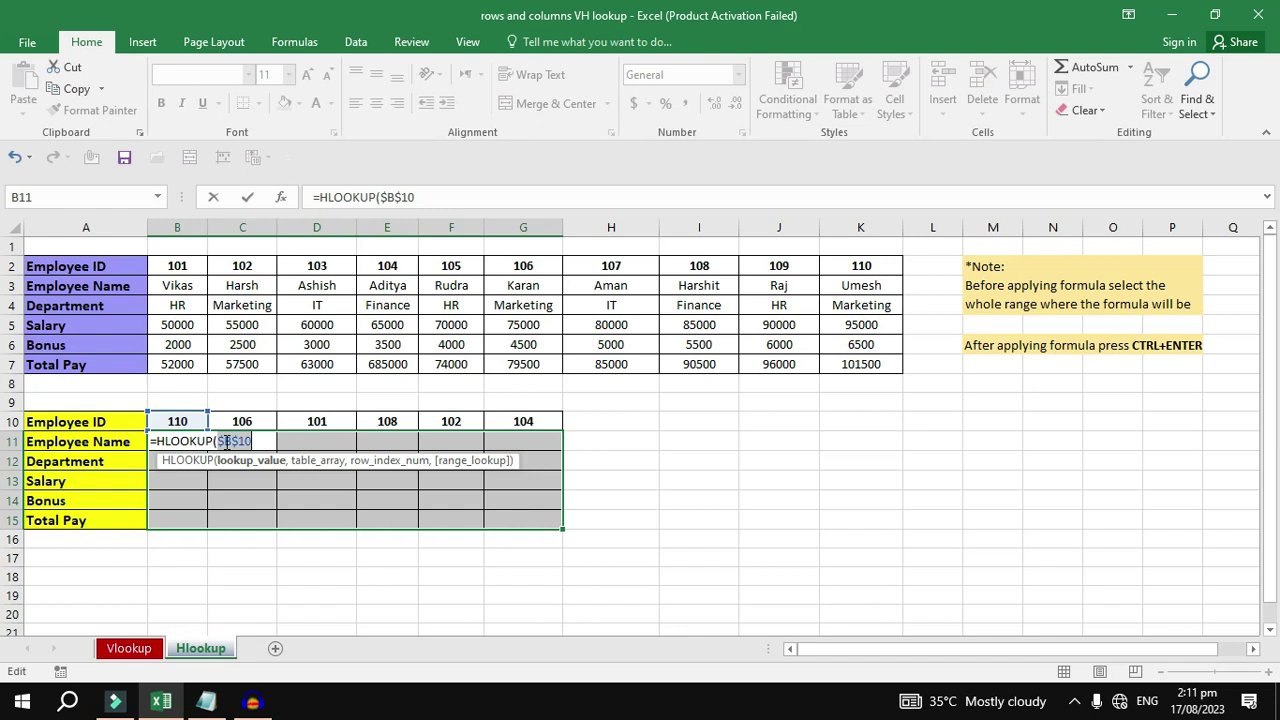
key("F4")
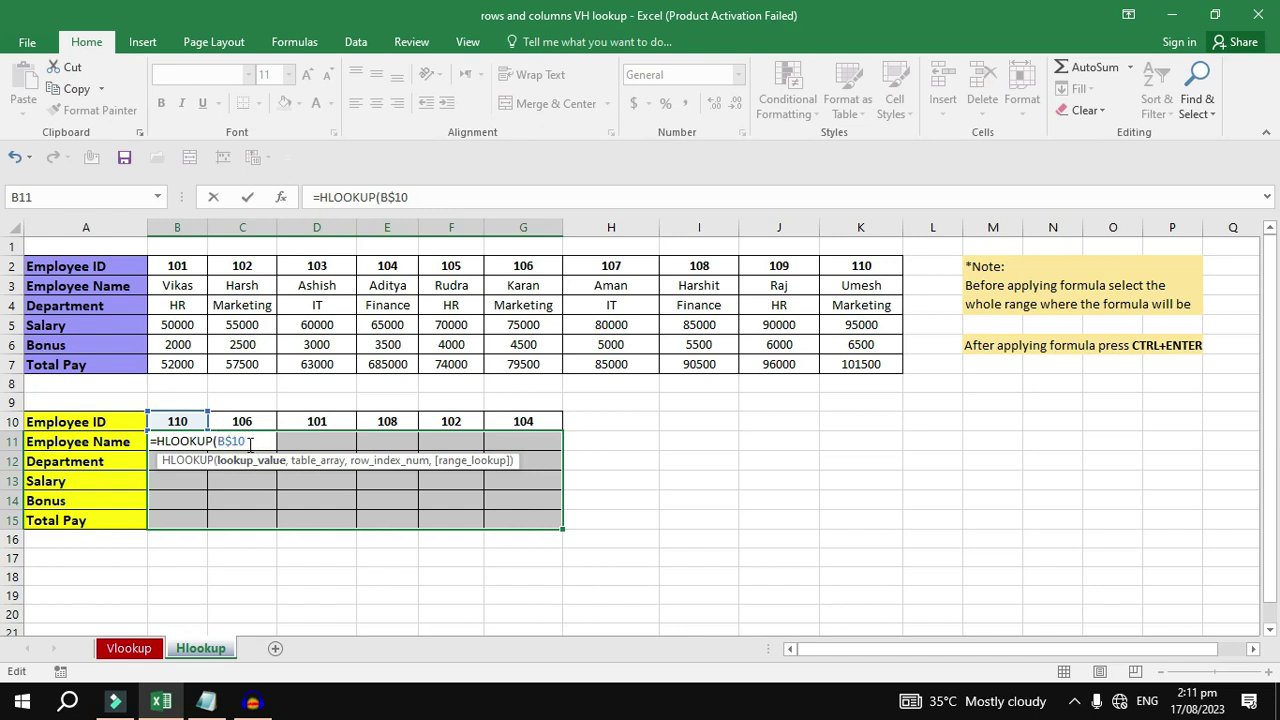
type(",")
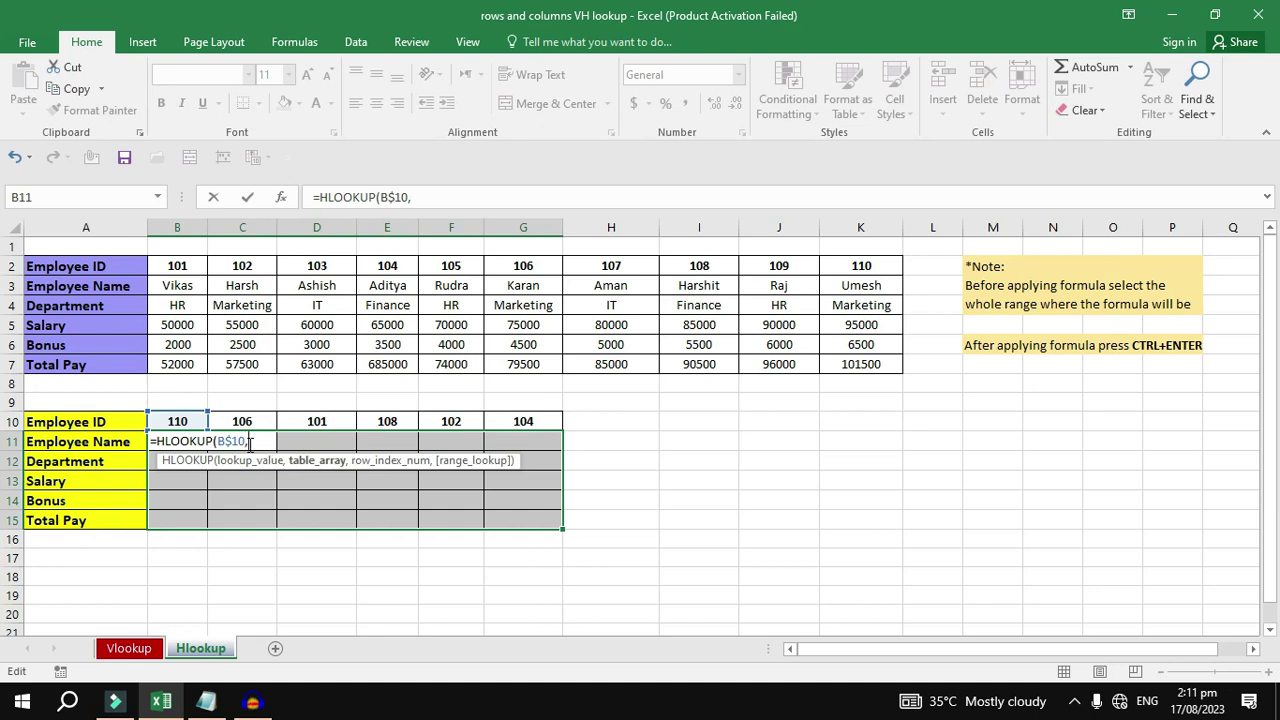
left_click_drag(90, 265, 86, 364)
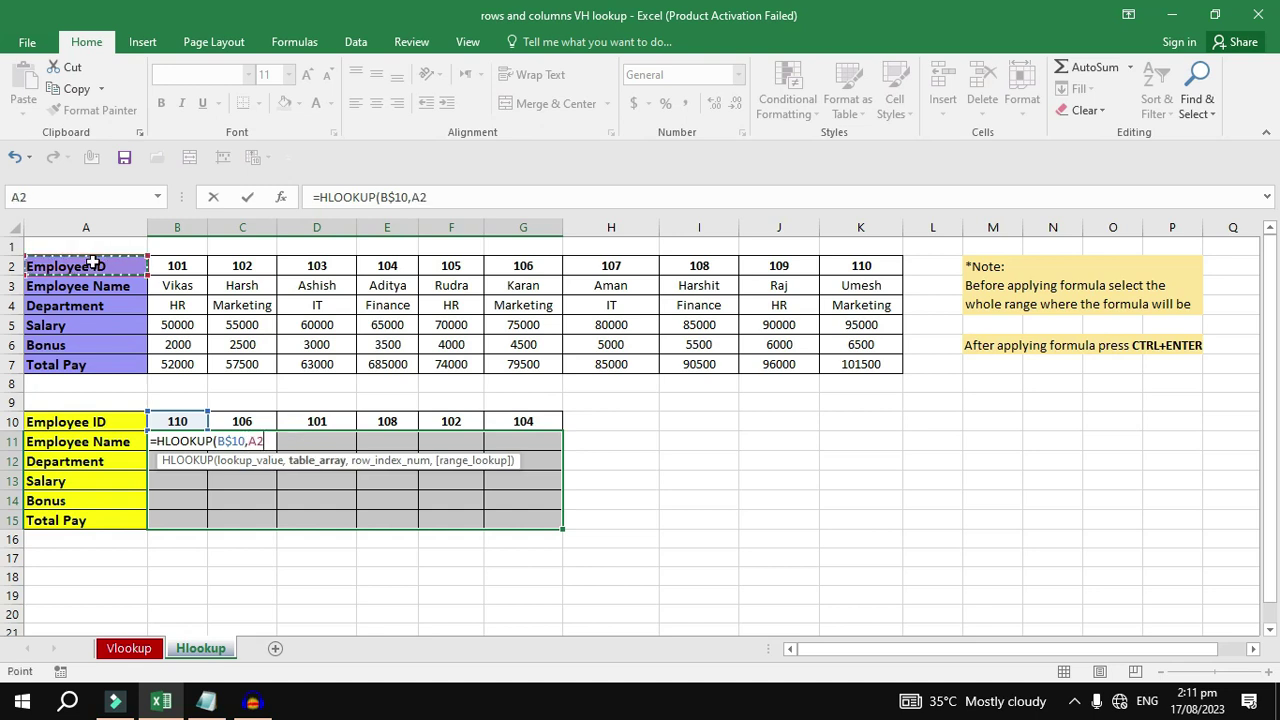
key("ctrl+shift+Right")
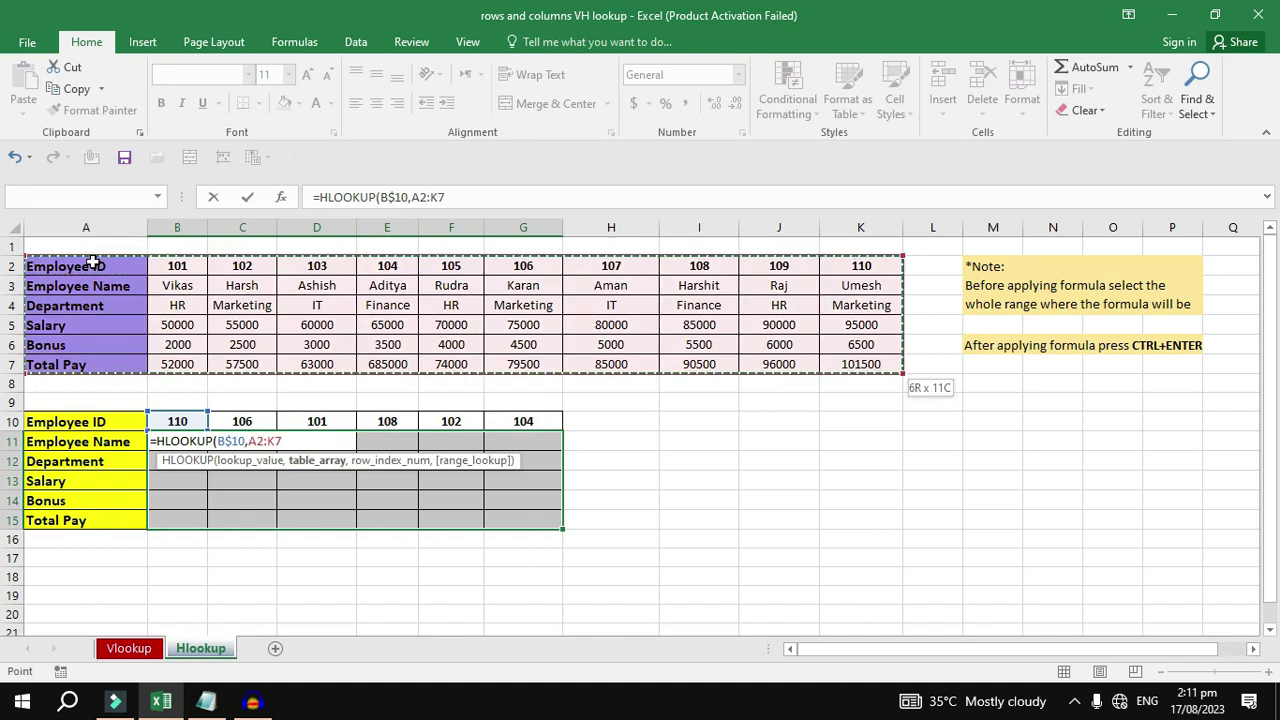
key("F4")
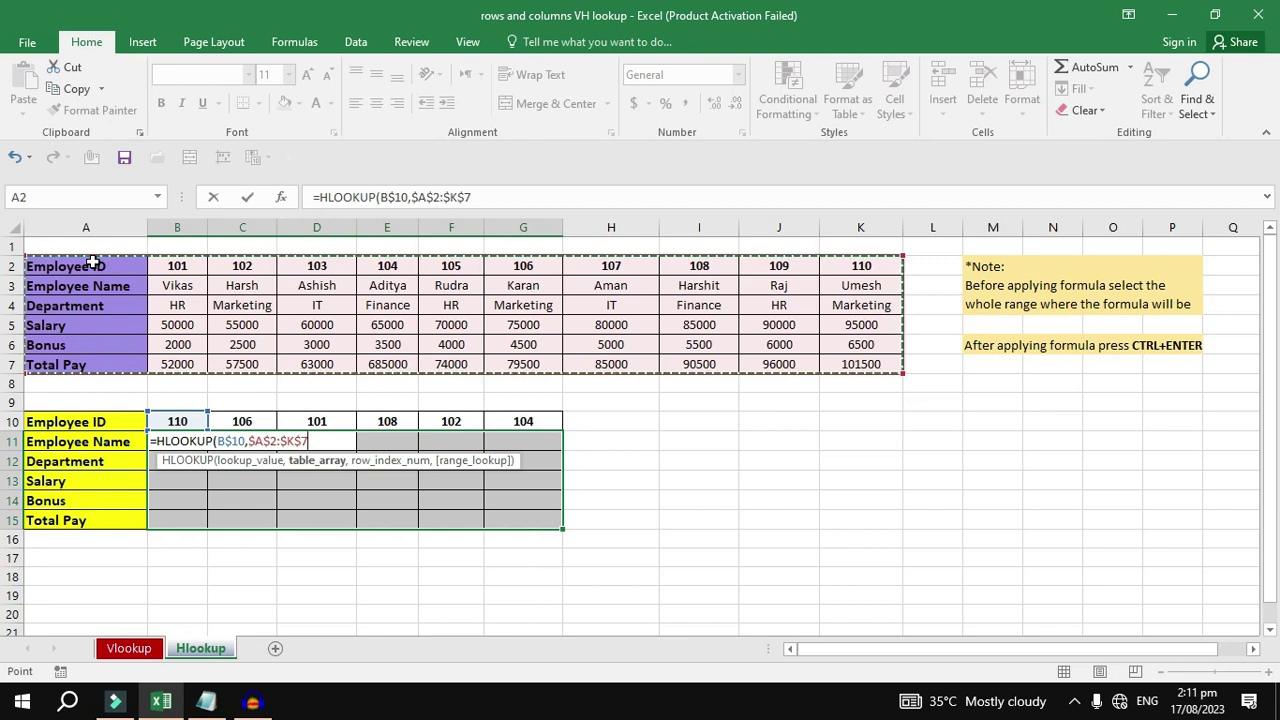
- Finish with ROWS($A$2:$A3) as row index and 0 for exact match, filling all of B11:G15
type(",")
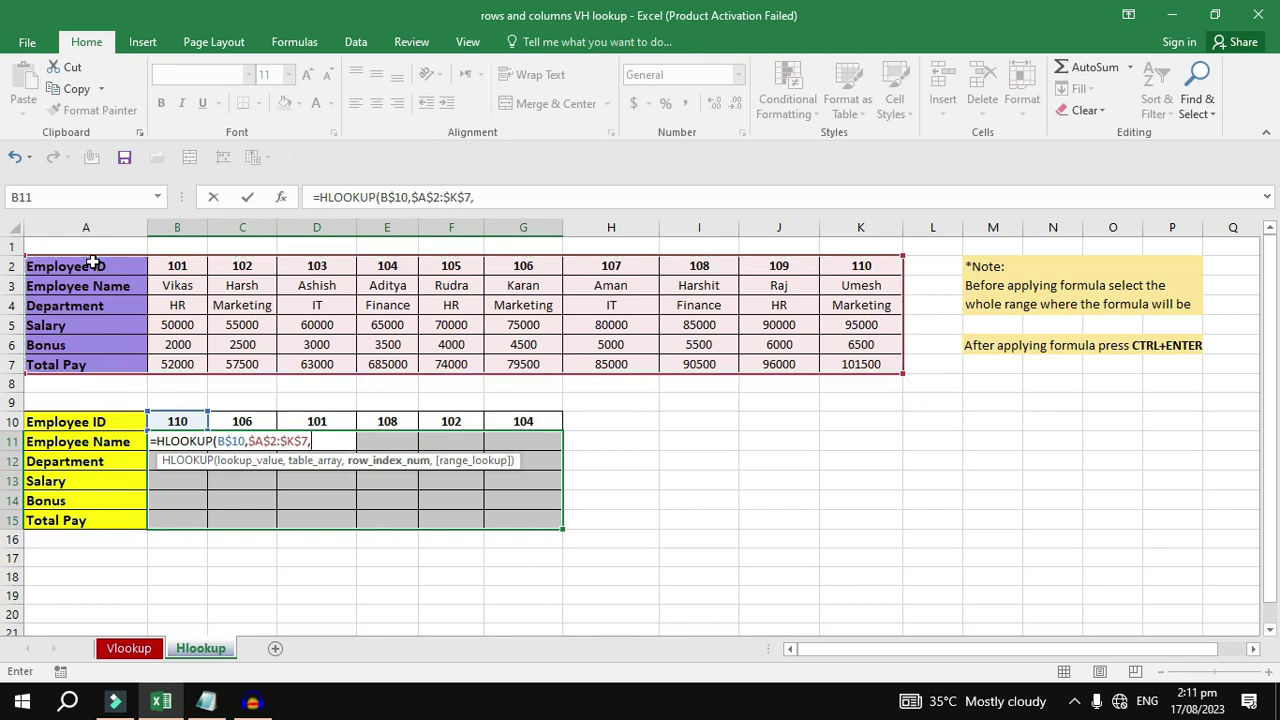
type("rows(")
left_click_drag(80, 271, 83, 286)
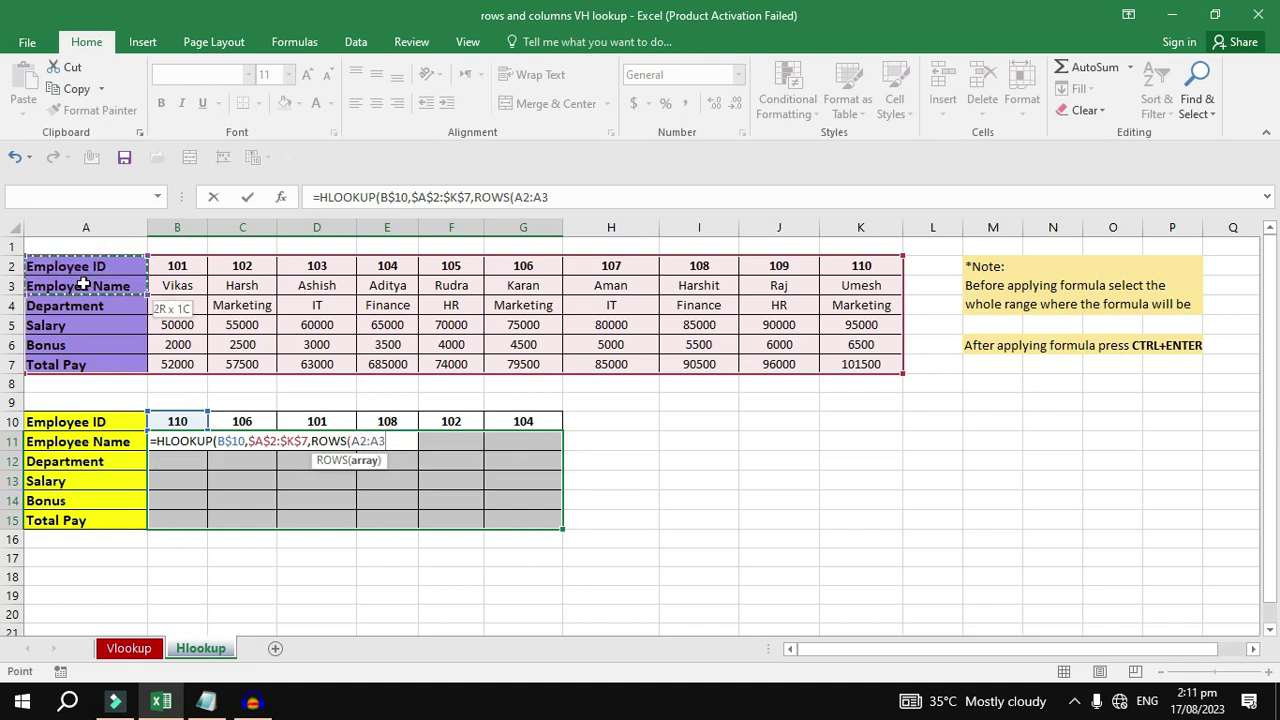
mouse_move(83, 285)
left_mouse_down()
mouse_move(73, 358)
mouse_move(88, 286)
left_mouse_up()
mouse_move(88, 286)
left_mouse_down()
mouse_move(88, 357)
mouse_move(88, 288)
left_mouse_up()
key("Left")
key("Left")
key("Left")
key("F4")
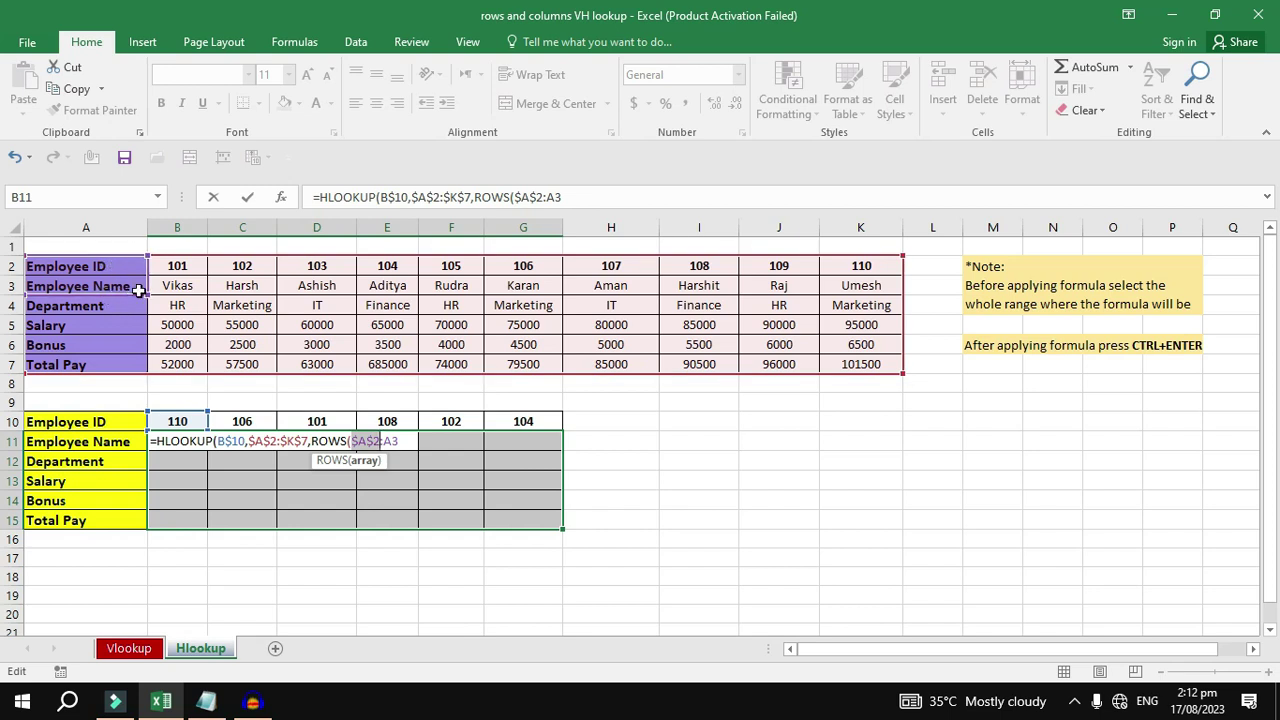
left_click_drag(146, 293, 138, 354)
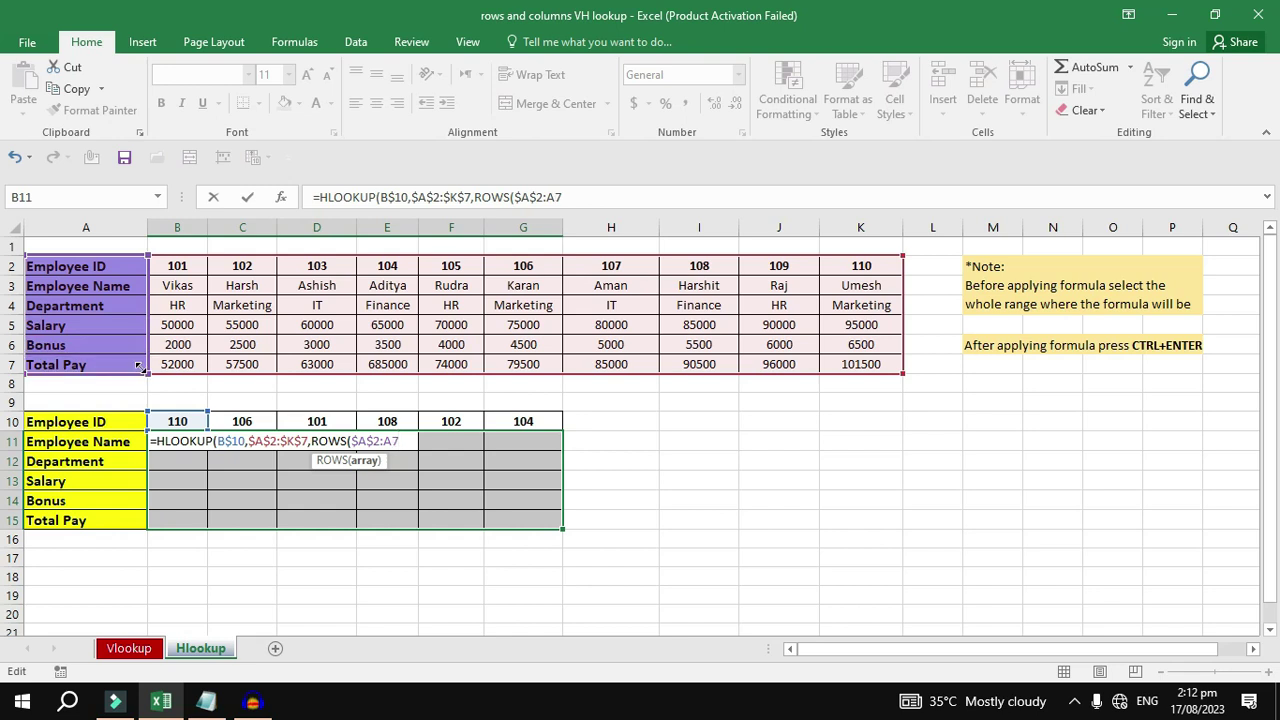
left_click_drag(138, 354, 138, 289)
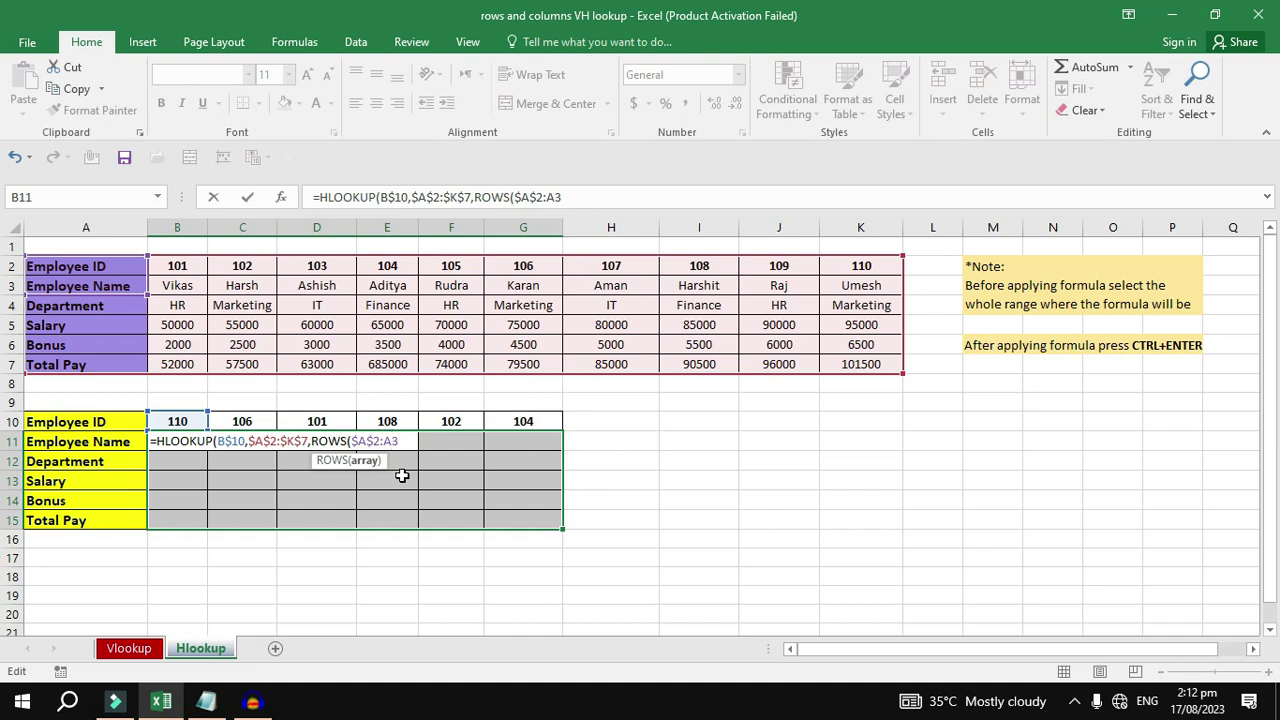
key("F4")
key("F4")
key("F4")
type(")")
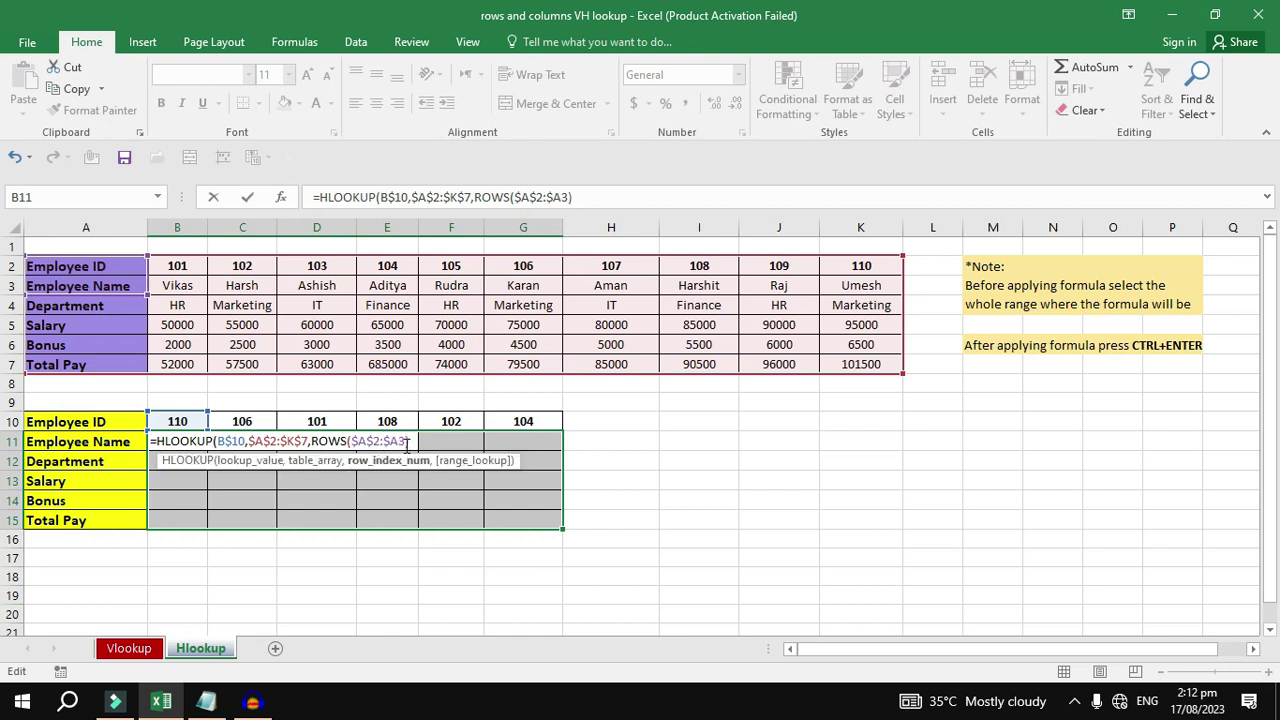
type(",0)")
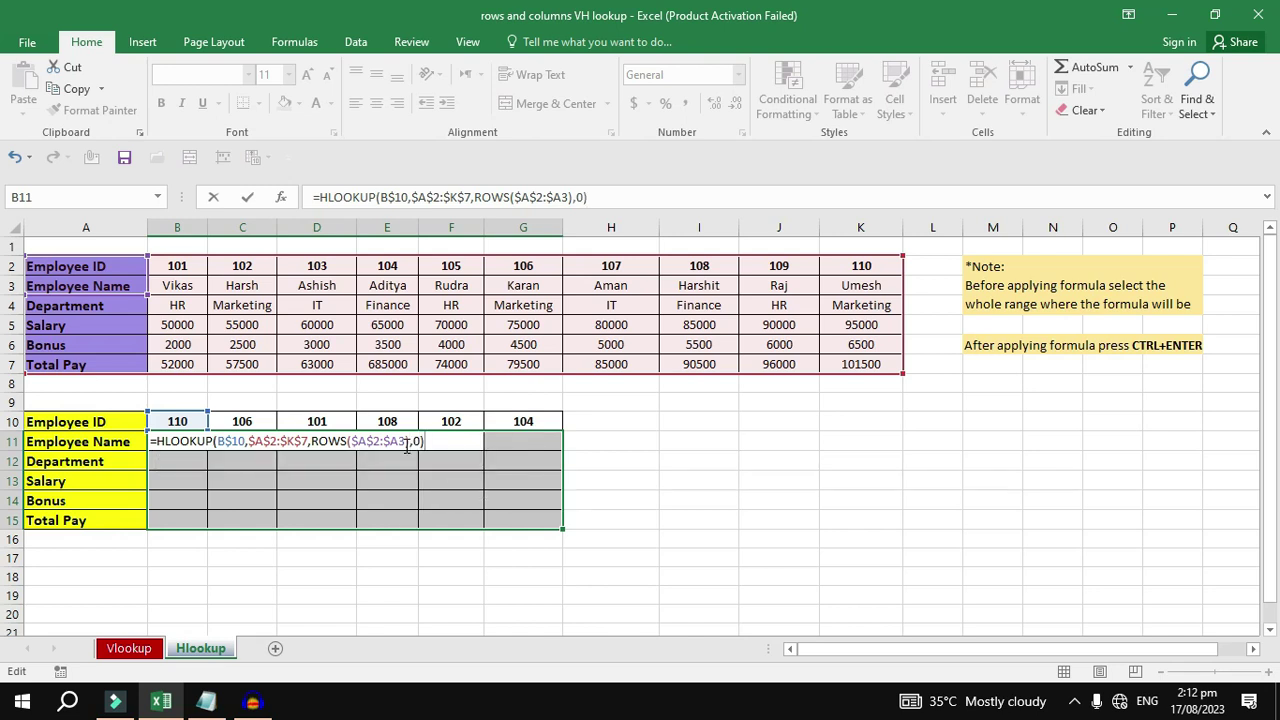
key("ctrl+Return")
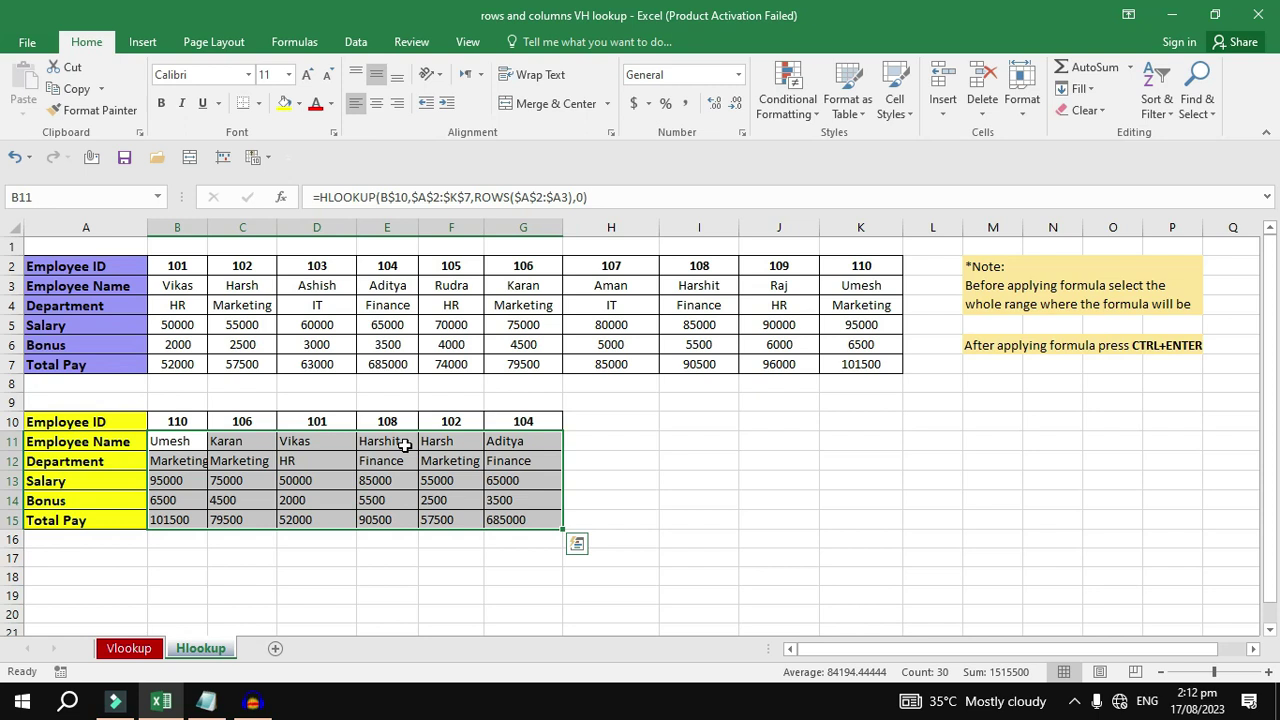
- Inspect the HLOOKUP formulas in G15 and D13 without changing them
double_click(534, 522)
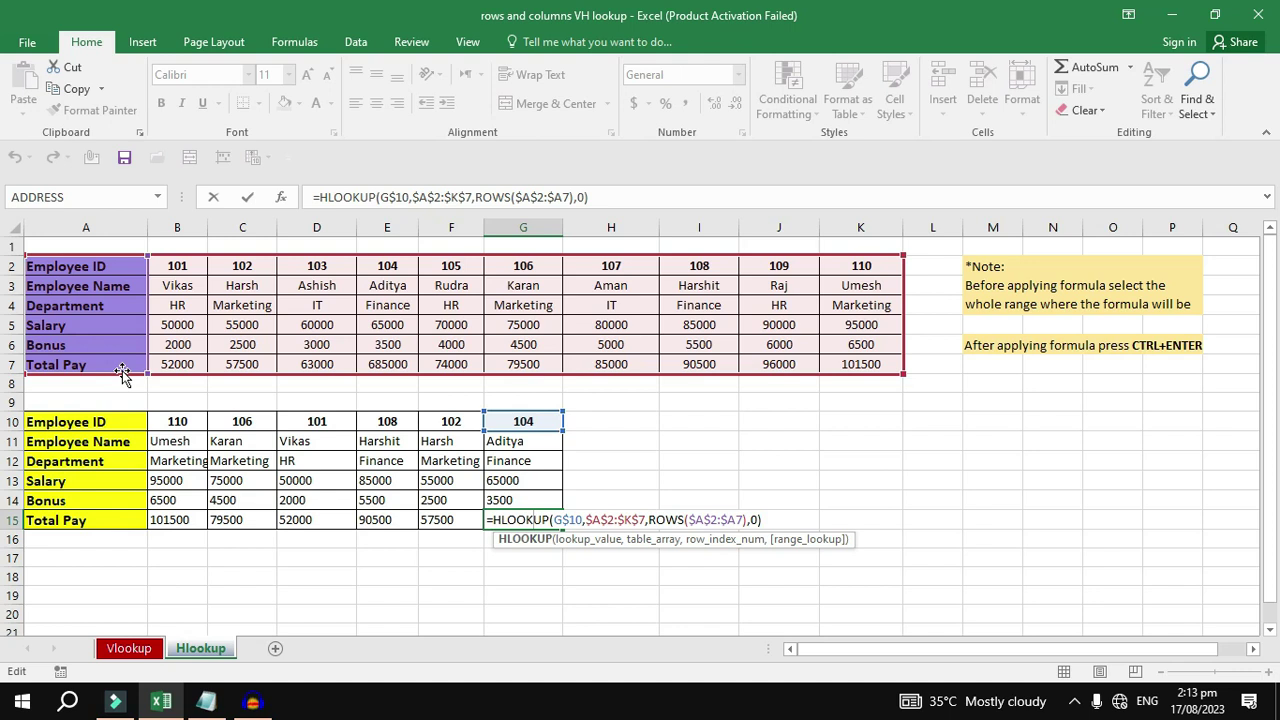
key("Return")
double_click(326, 480)
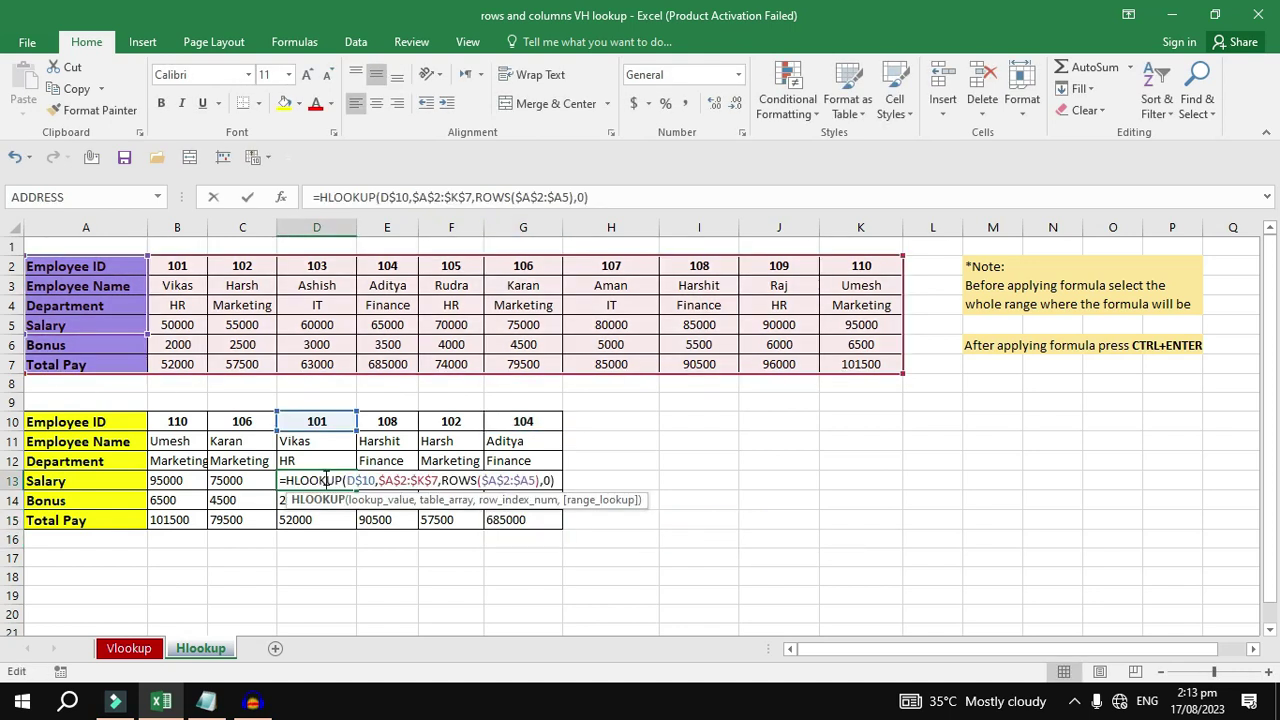
key("Return")
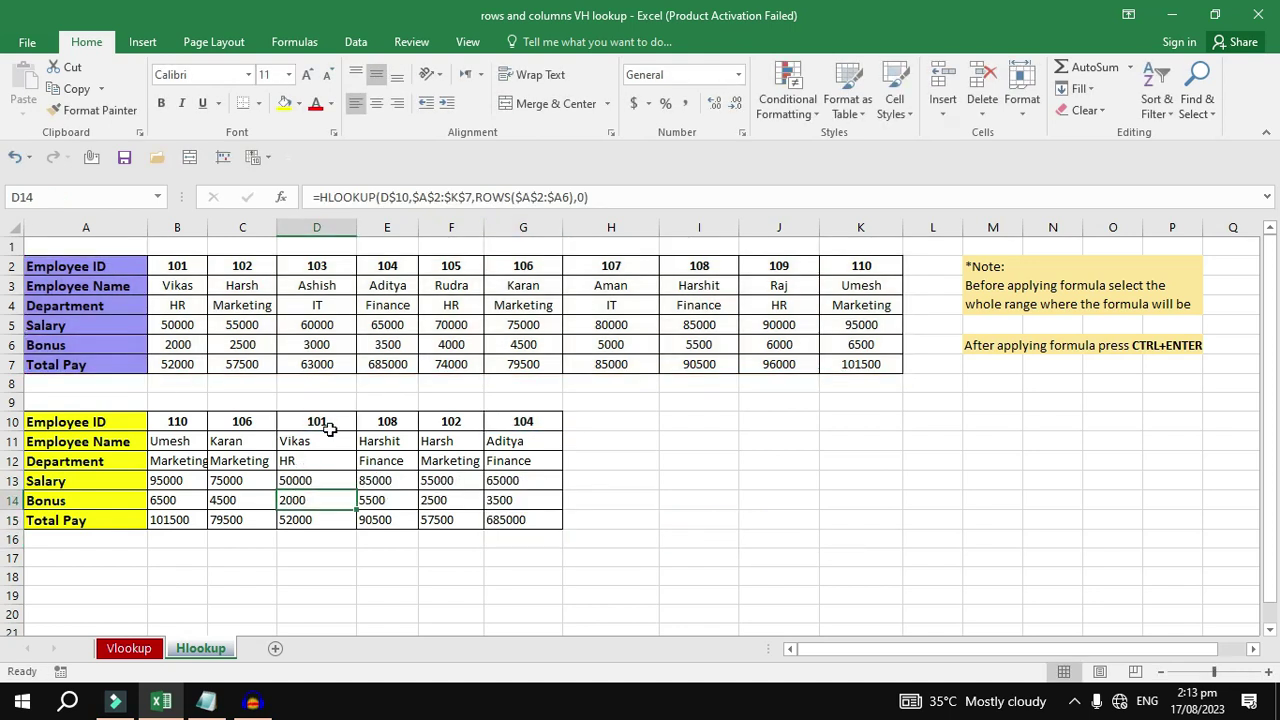
- Bold employee 108's details in I2:I7 and confirm they match the lookup results in column E
left_click(380, 420)
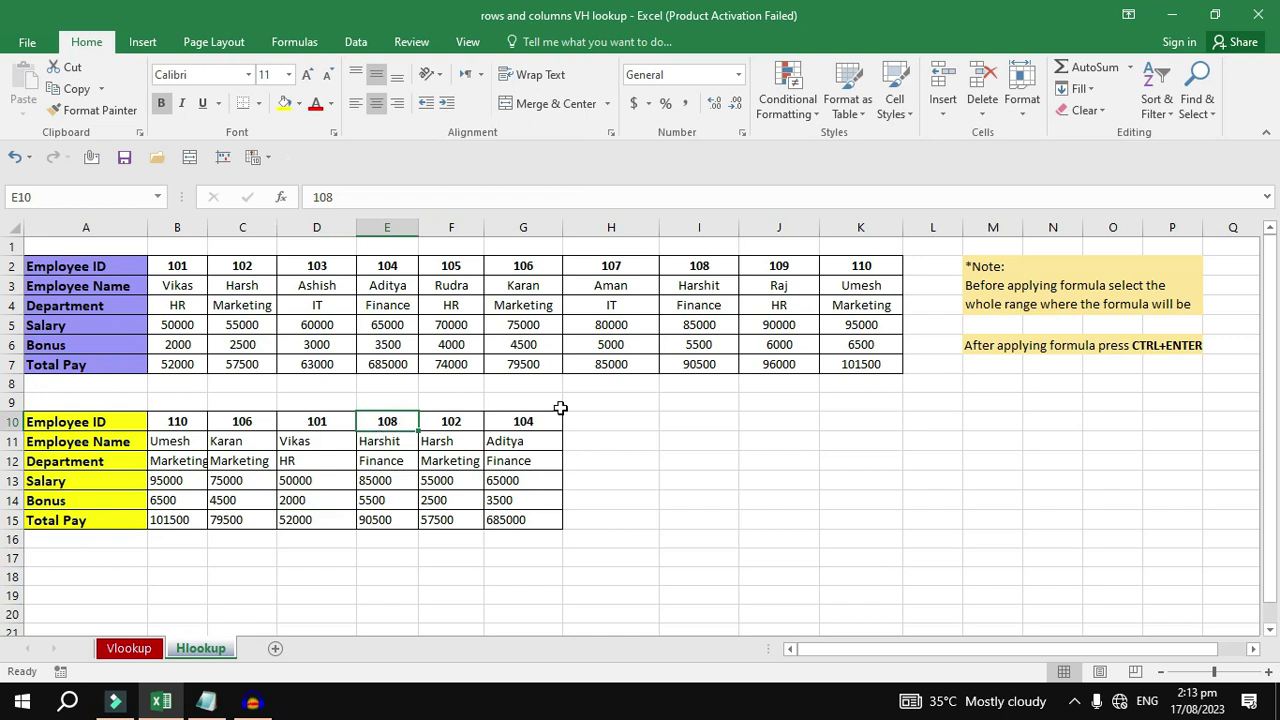
left_click_drag(672, 268, 699, 357)
key("ctrl+b")
key("ctrl+b")
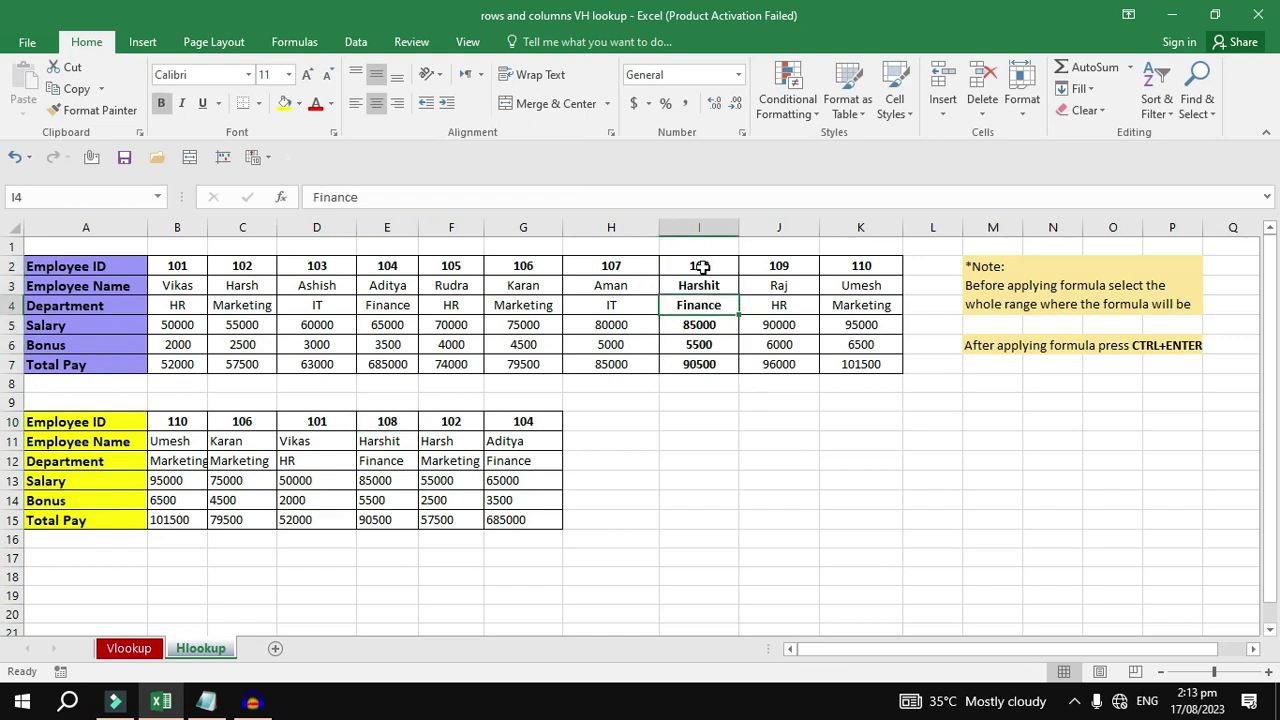
left_click(387, 441)
left_click(690, 305)
left_click(390, 480)
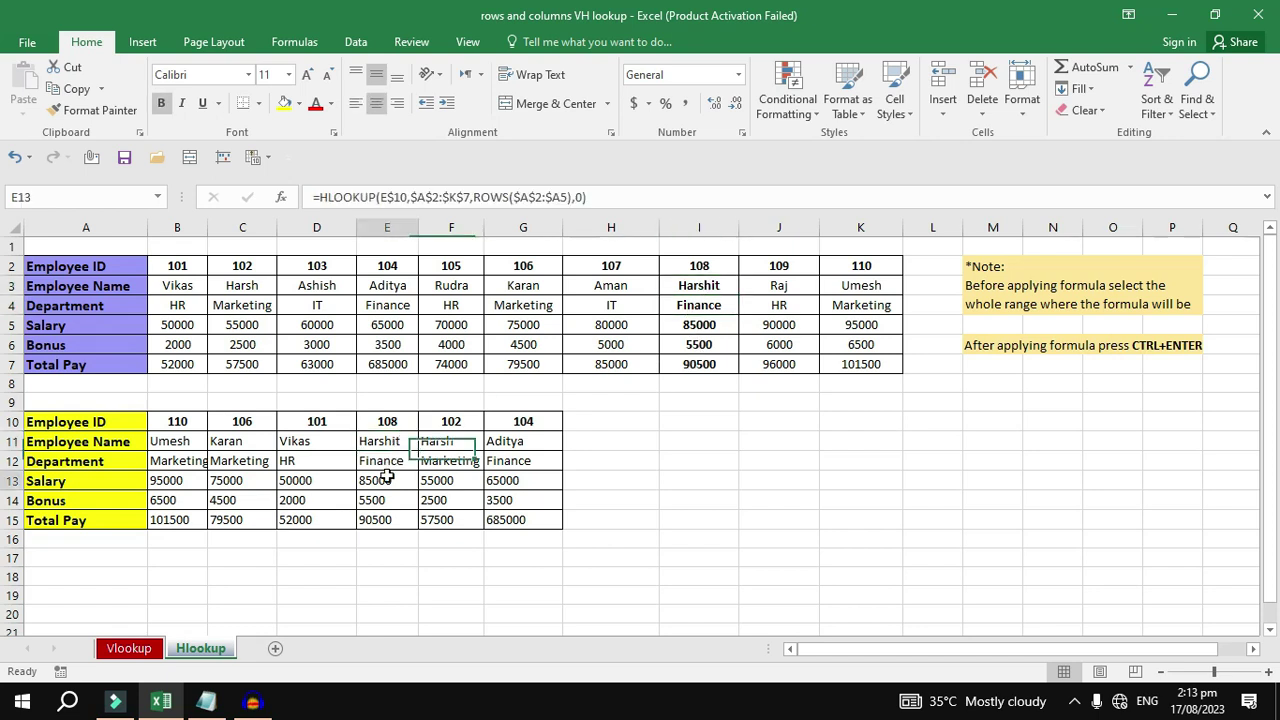
left_click(397, 500)
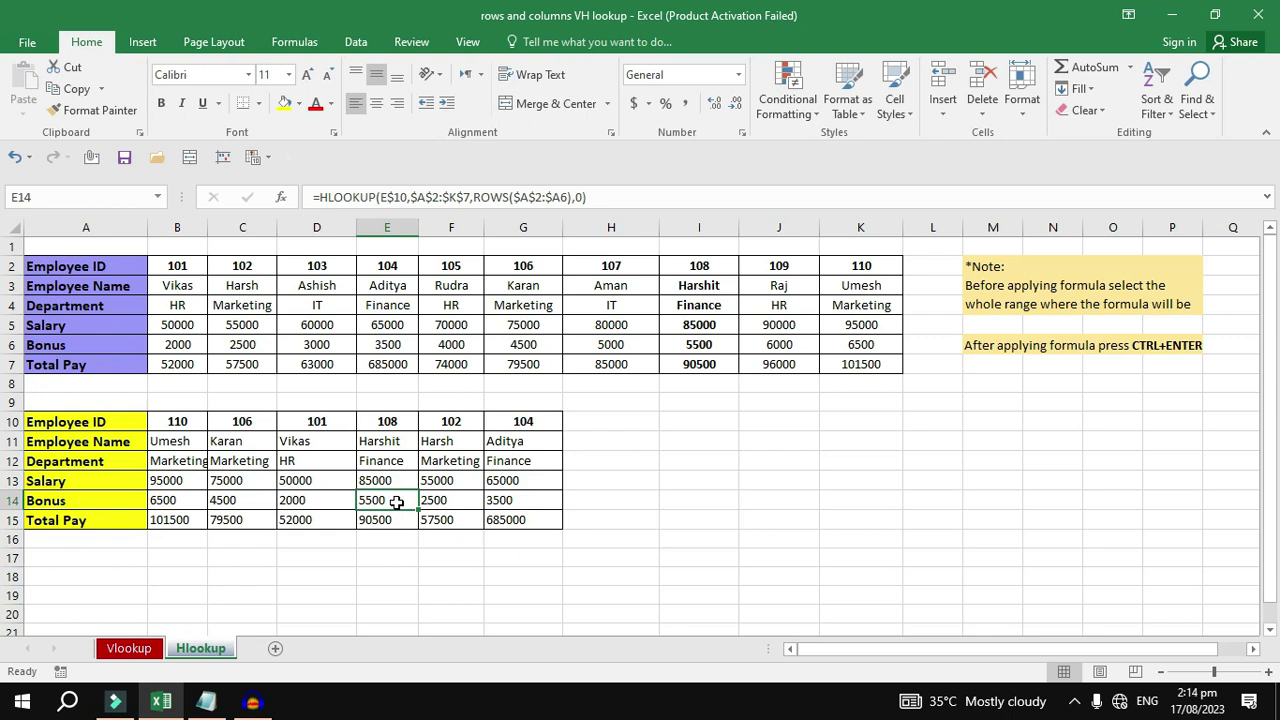
left_click(129, 648)
left_click(212, 658)
left_click(428, 590)
left_click(160, 648)
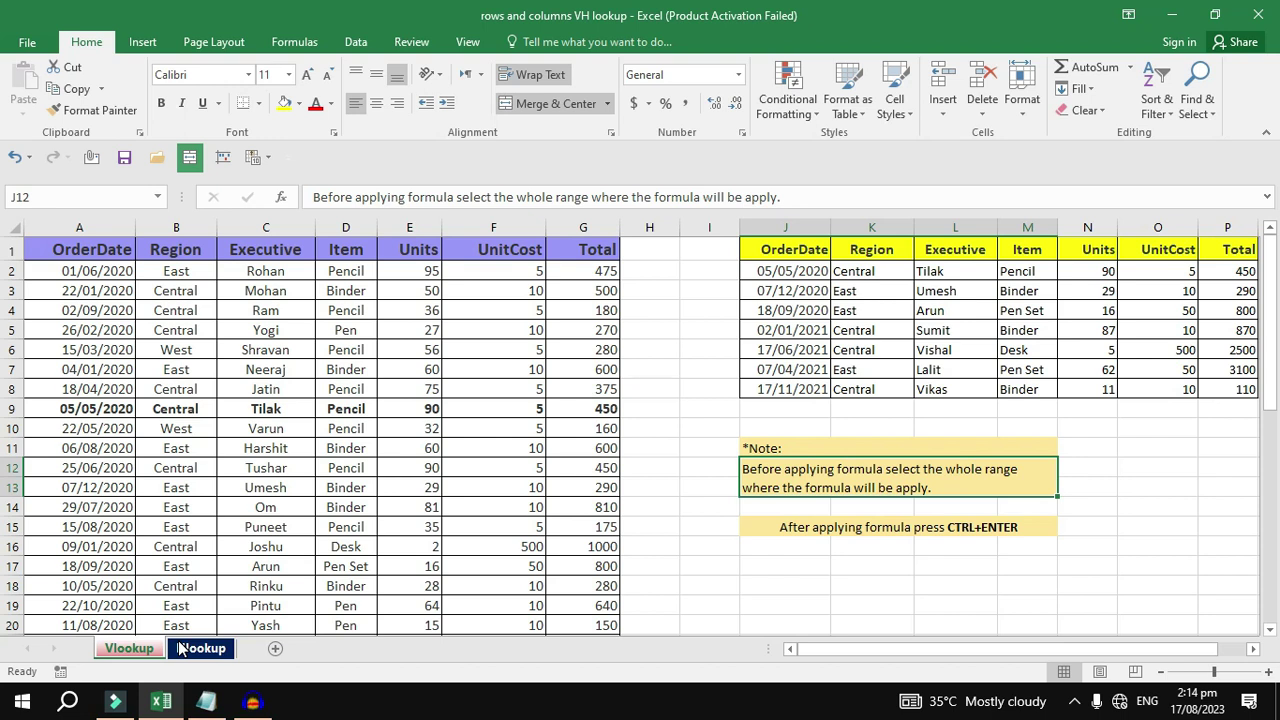
left_click_drag(860, 271, 1230, 389)
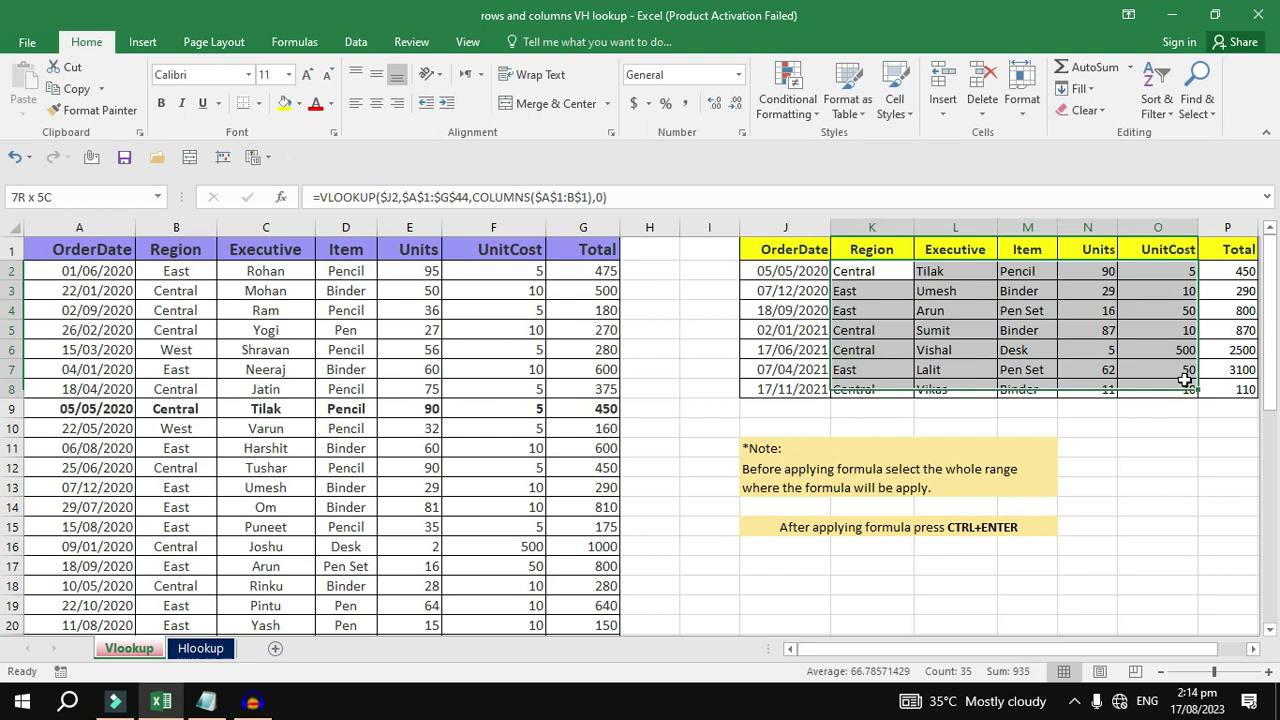
left_click(1138, 432)
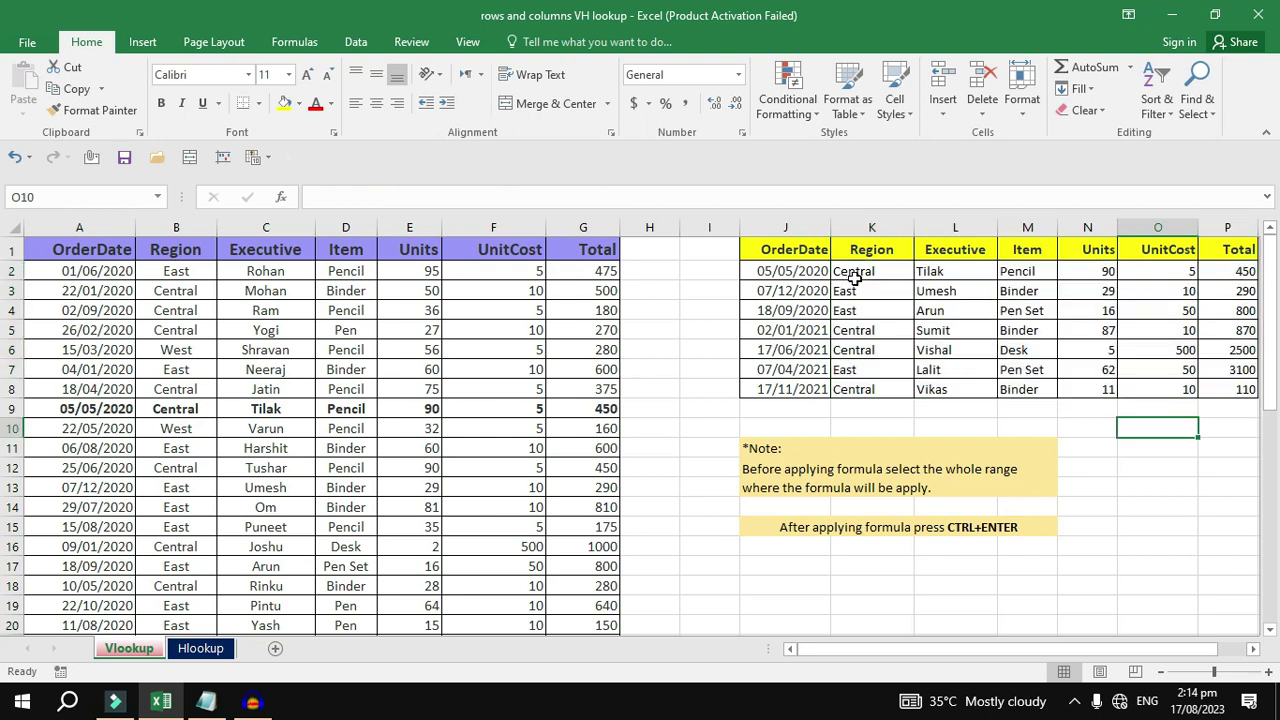
left_click(860, 272)
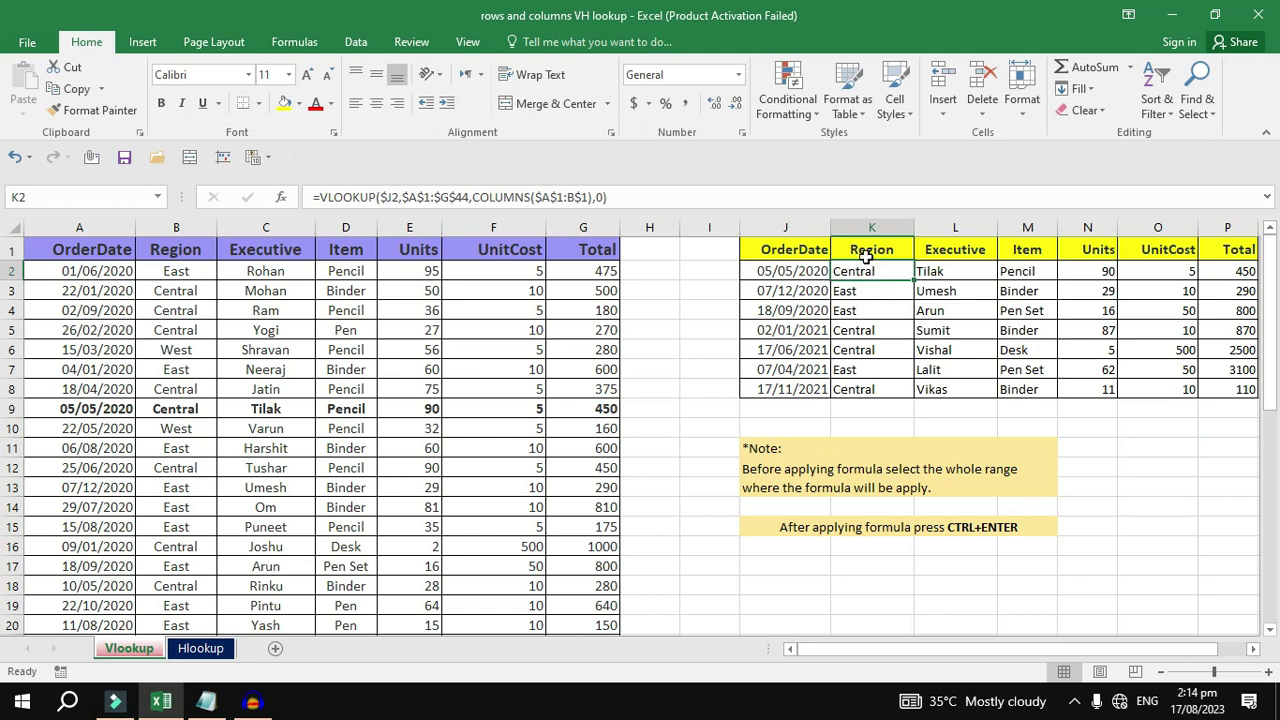
left_click(796, 266)
left_click_drag(905, 250, 1207, 244)
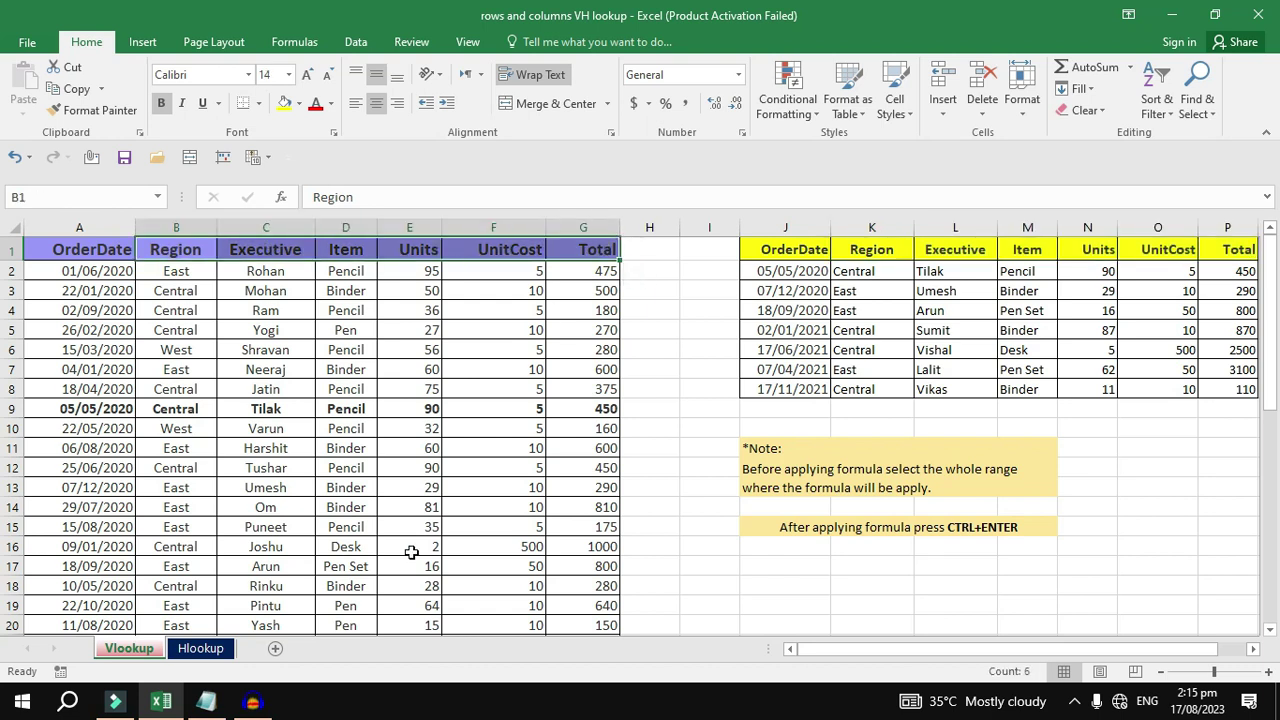
left_click(200, 648)
left_click_drag(113, 284, 113, 362)
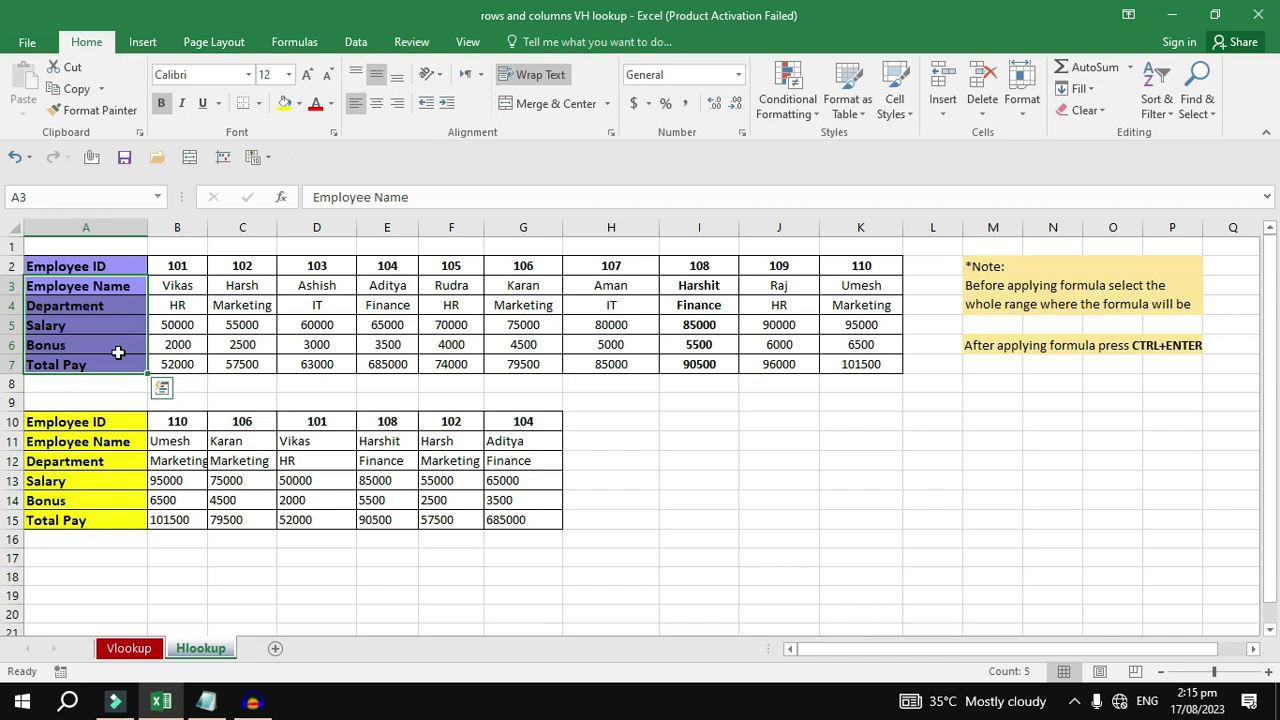
left_click(266, 285)
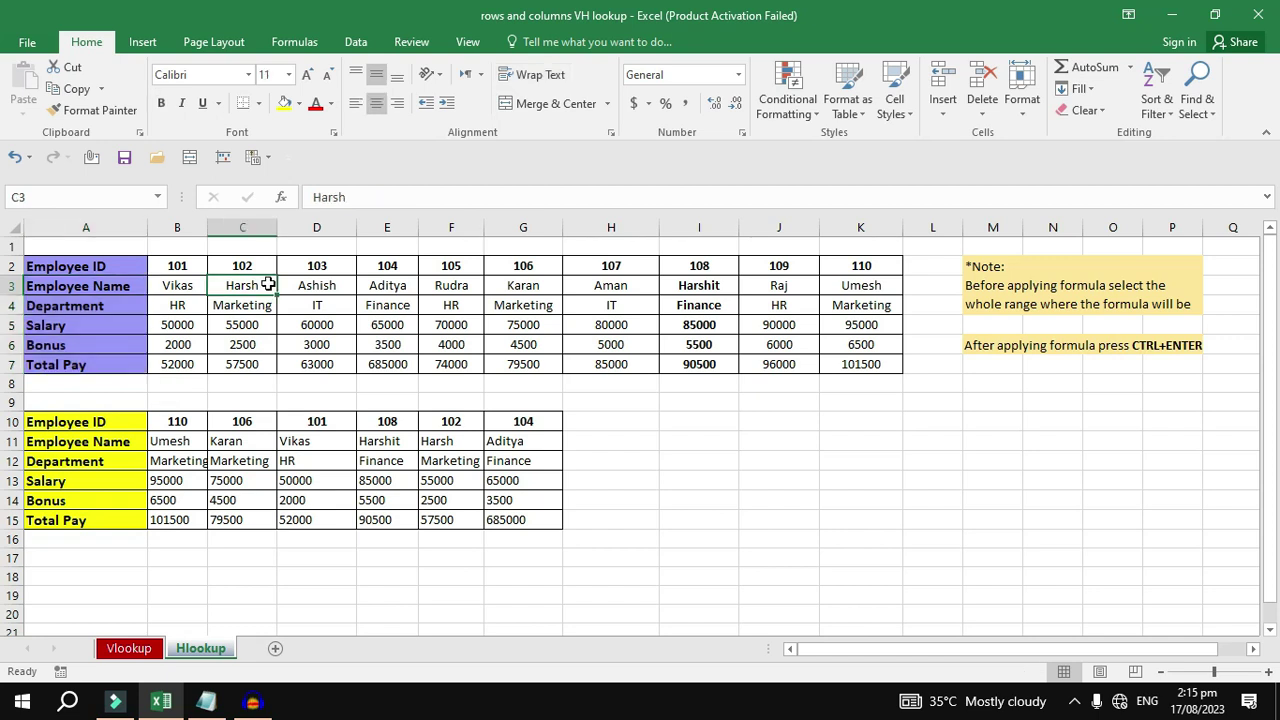